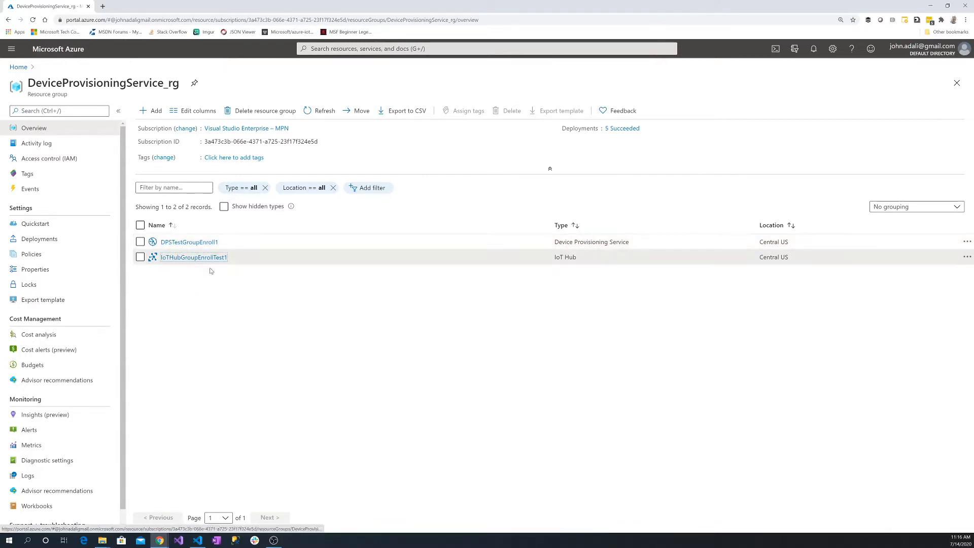
- Check the IoT devices registered in the IoTHubGroupEnrollTest1 hub, then return to the DeviceProvisioningService_rg resource group
click(196, 262)
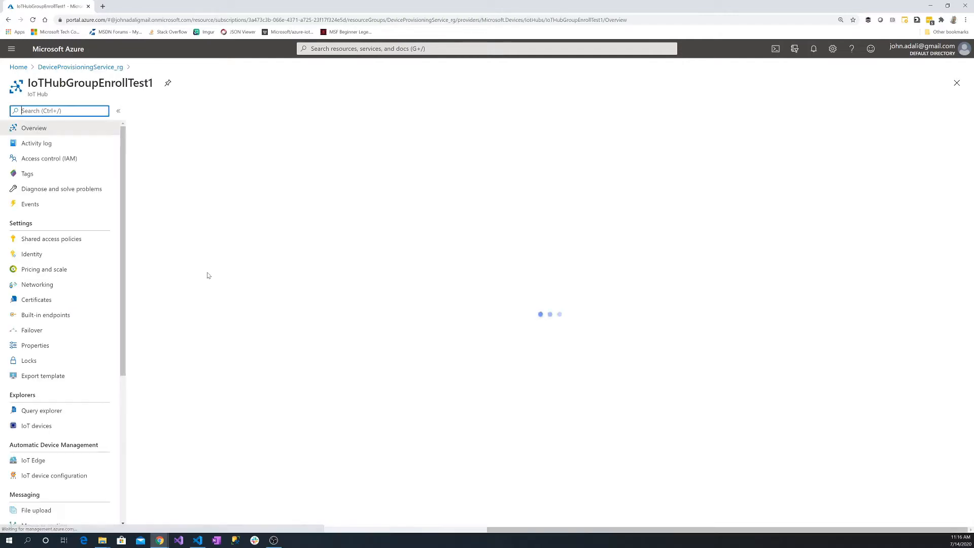
click(34, 426)
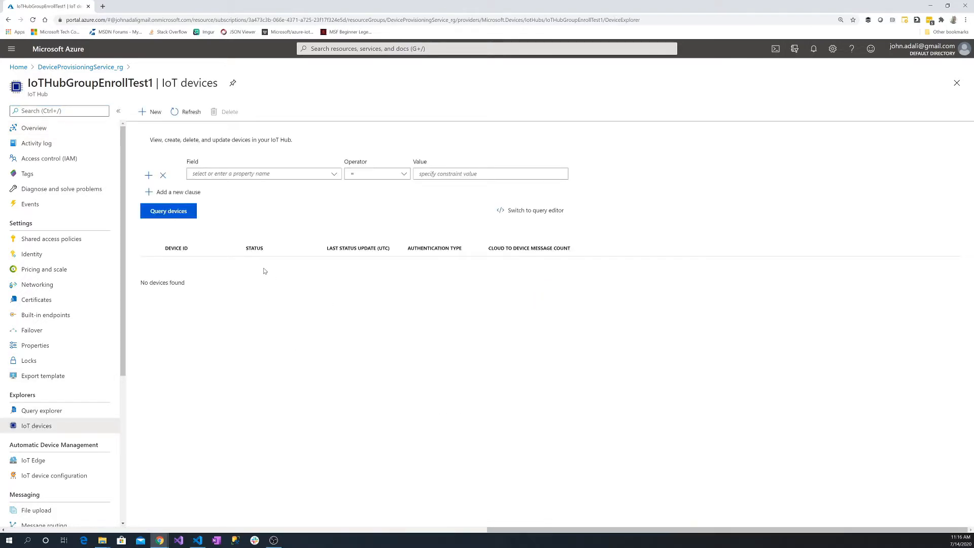
click(80, 67)
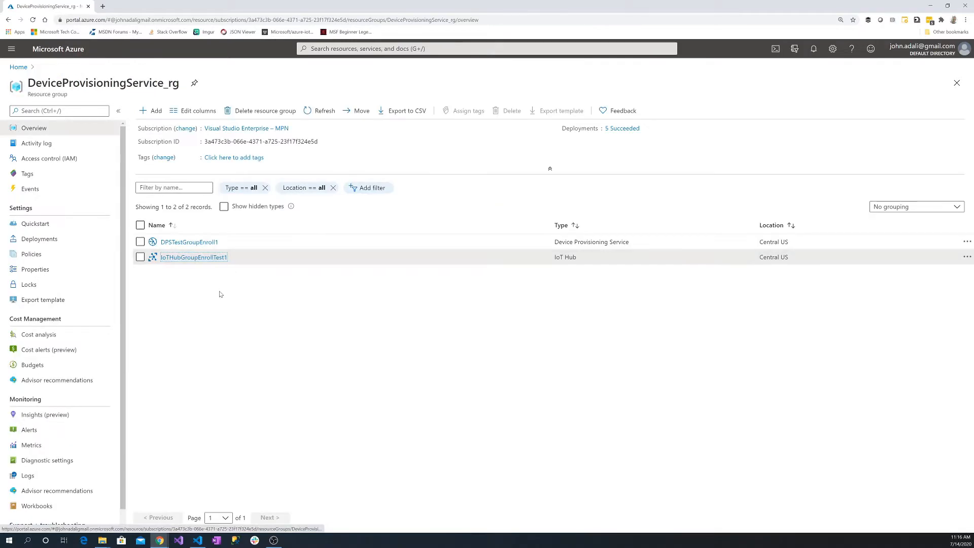
- Review the linked IoT hubs, enrollment groups and individual enrollments of the DPSTestGroupEnroll1 provisioning service
click(185, 243)
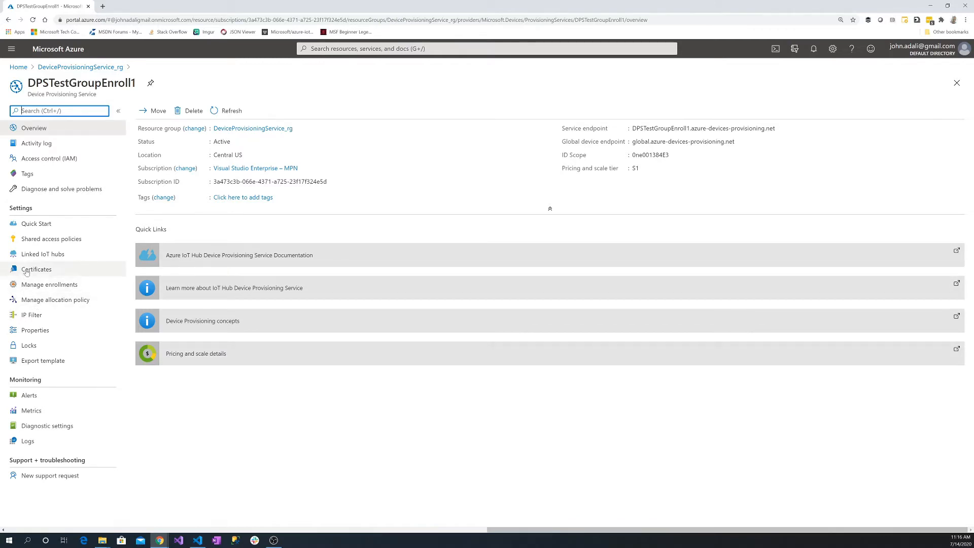
click(33, 254)
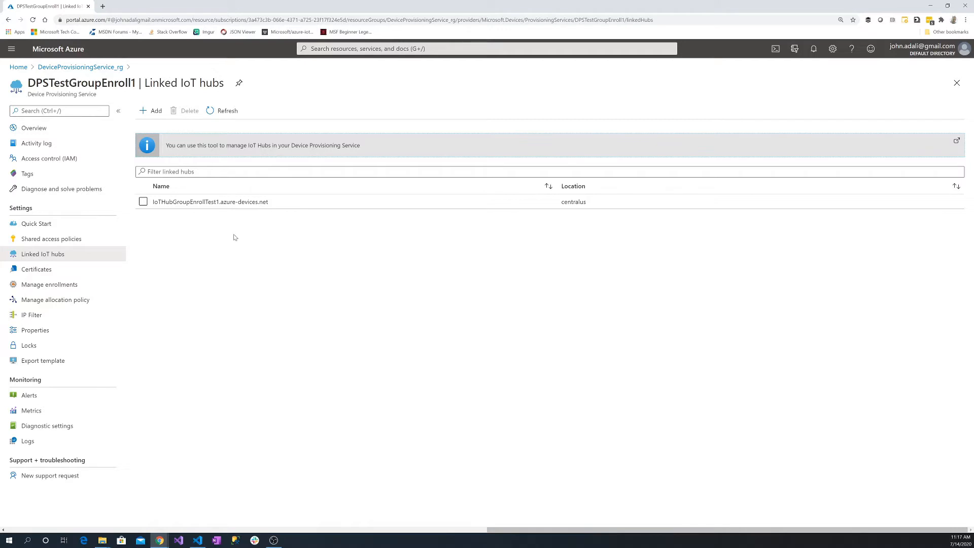
click(47, 287)
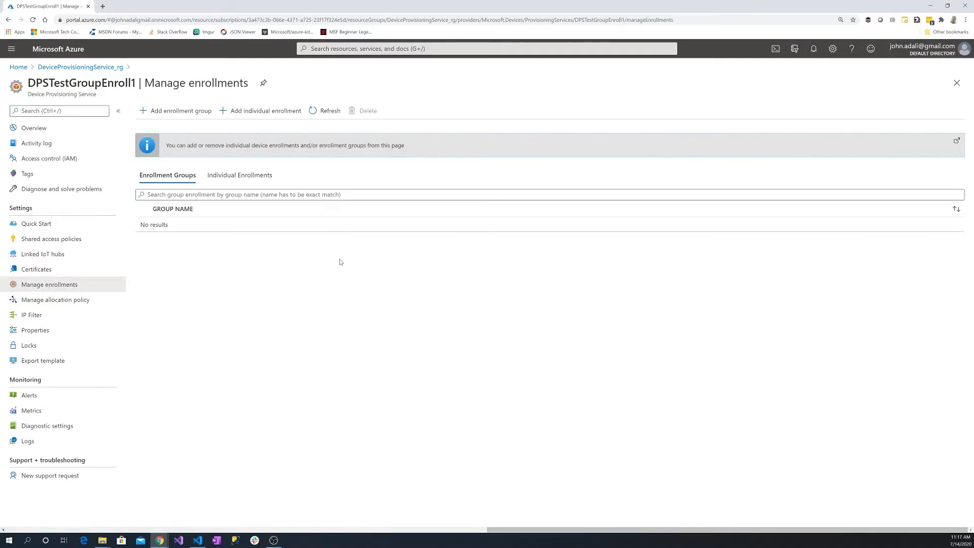
click(239, 176)
click(168, 175)
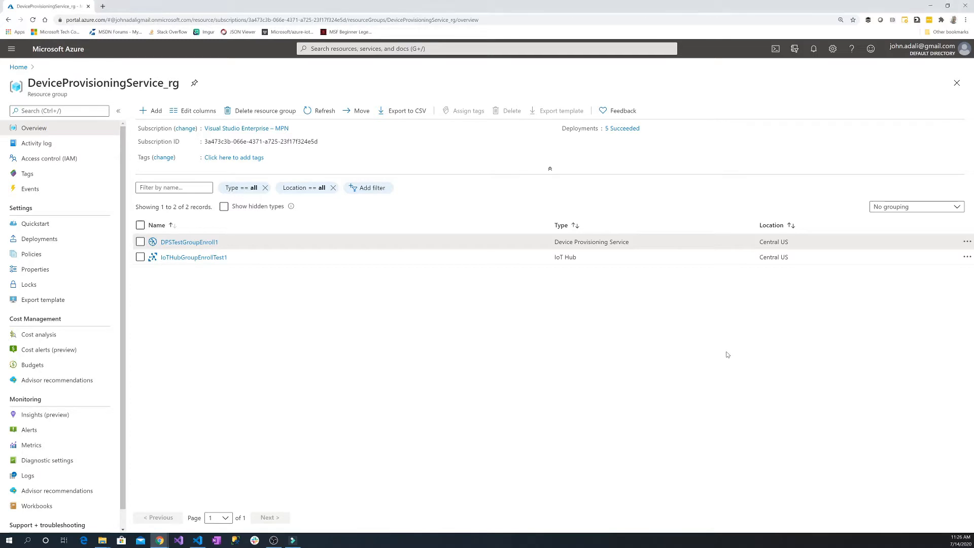
- Open a Cloud Shell session with Bash and list the contents of the home directory
click(775, 51)
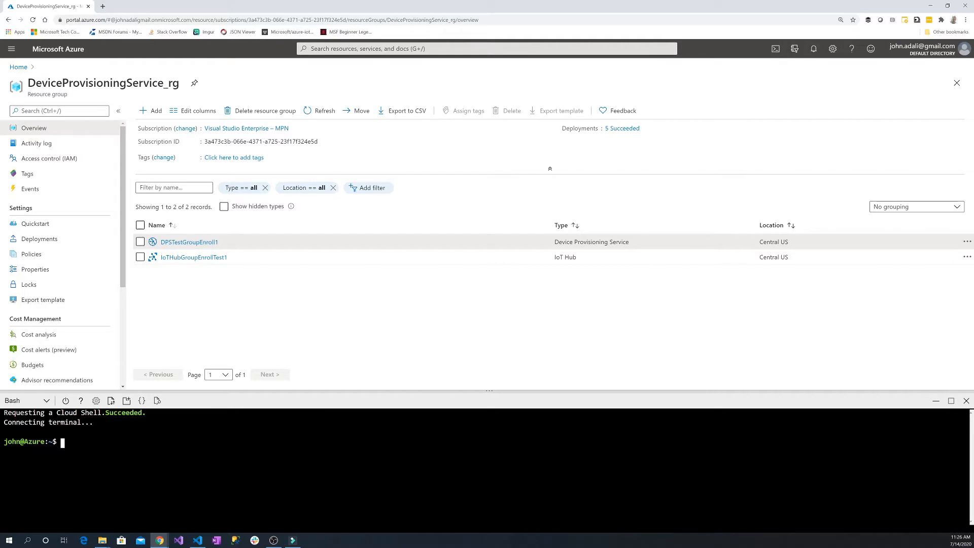
click(46, 401)
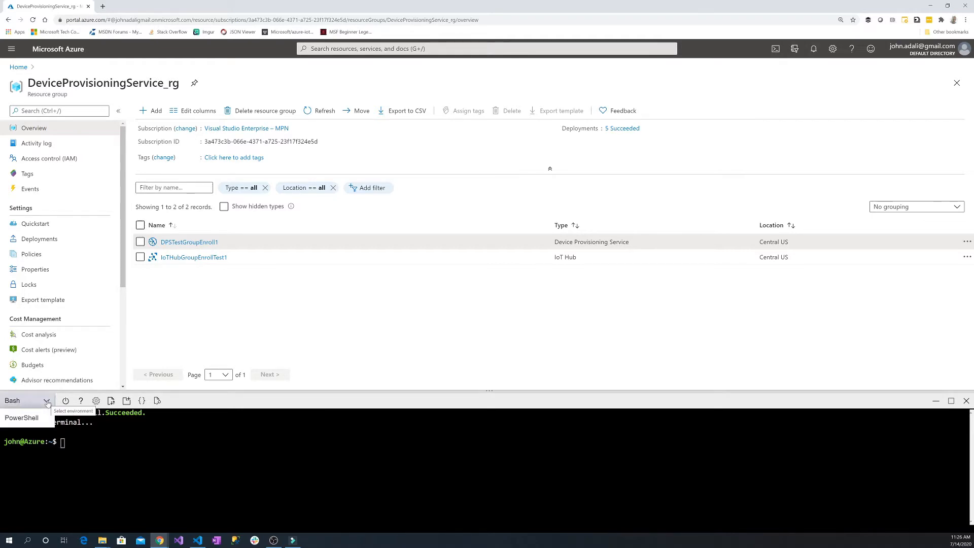
click(46, 401)
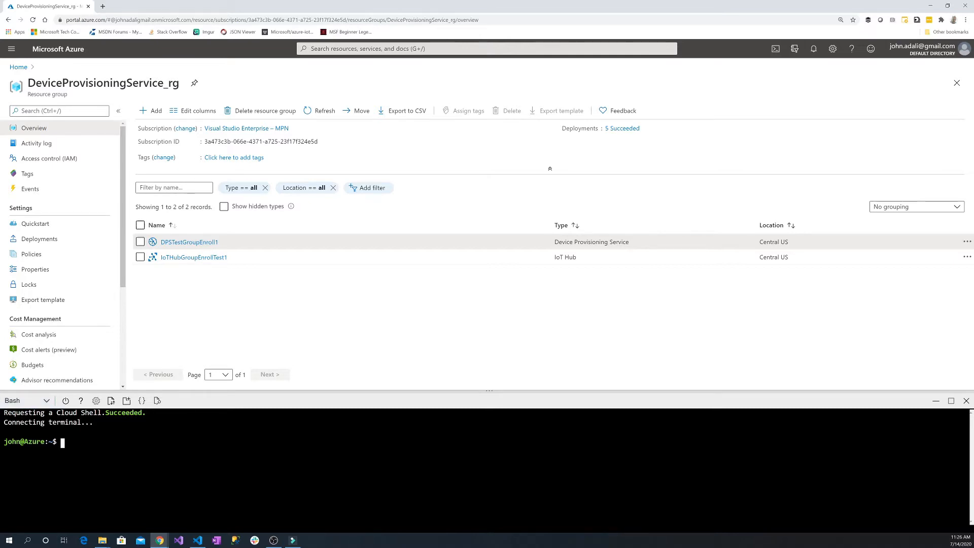
text(ls)
key(Return)
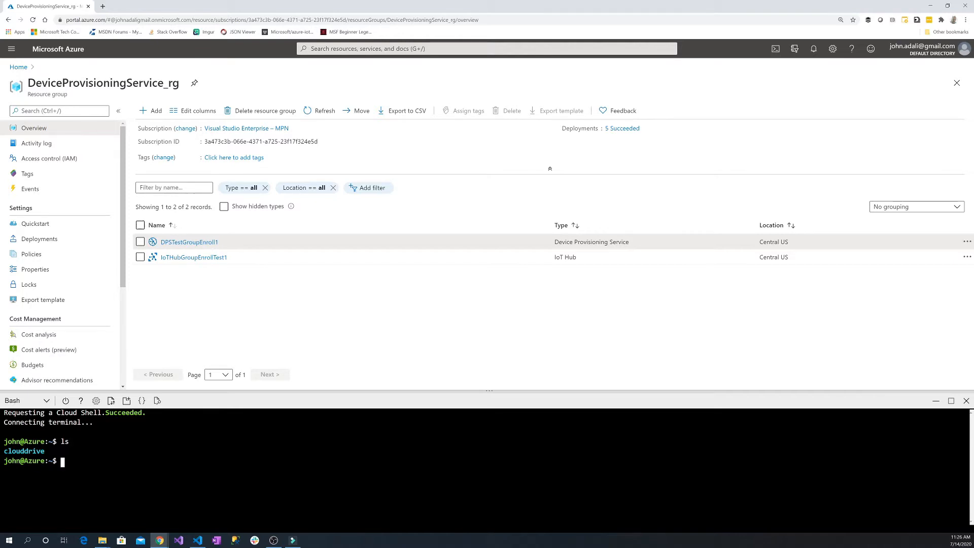
- Create a directory named certificates inside clouddrive and make it the working directory
text(cd clou)
key(Tab)
key(Return)
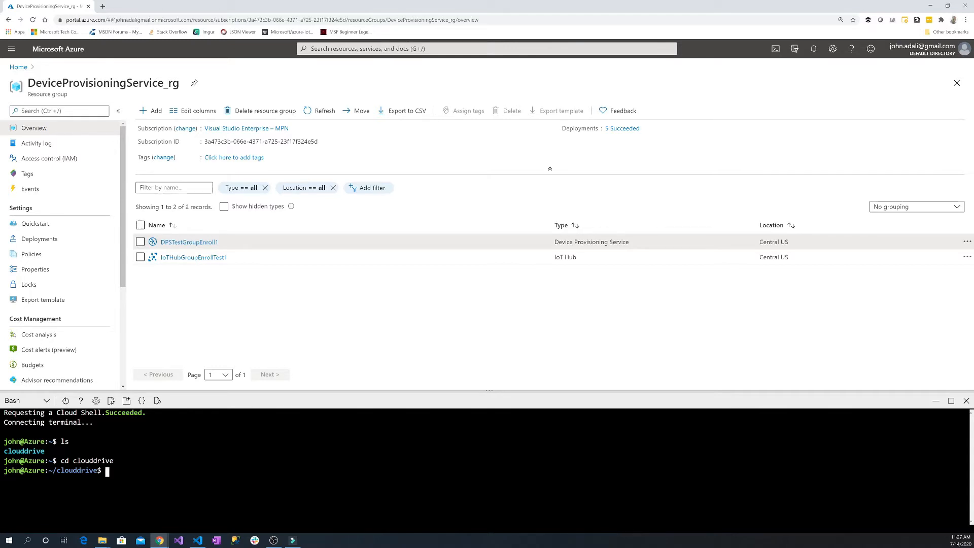
text(mkdir certificates)
key(Return)
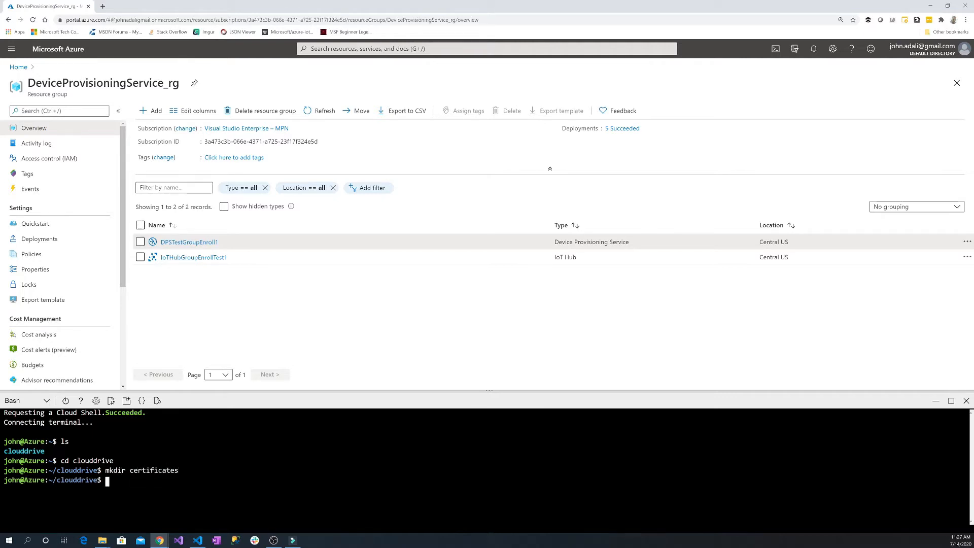
text(cd cert)
key(Tab)
key(Return)
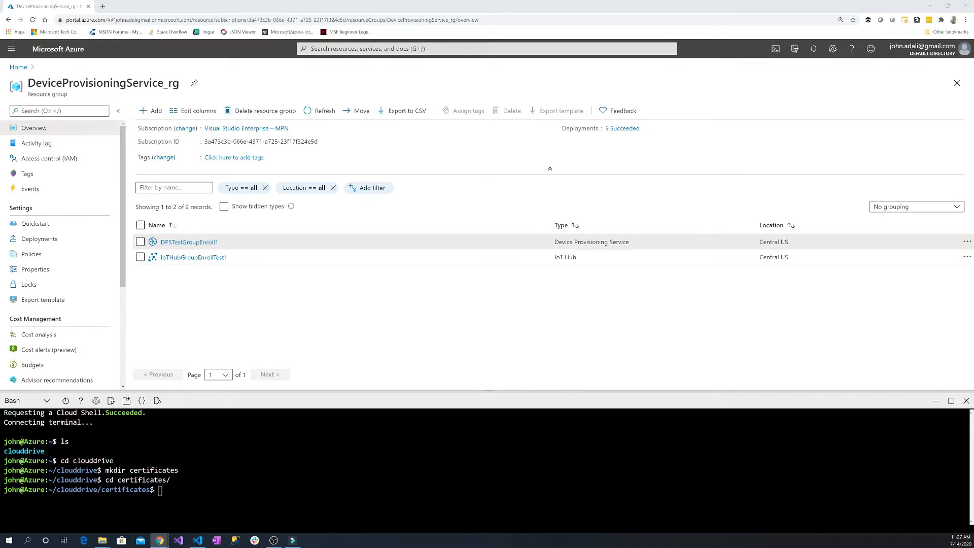
right_click(383, 361)
click(401, 420)
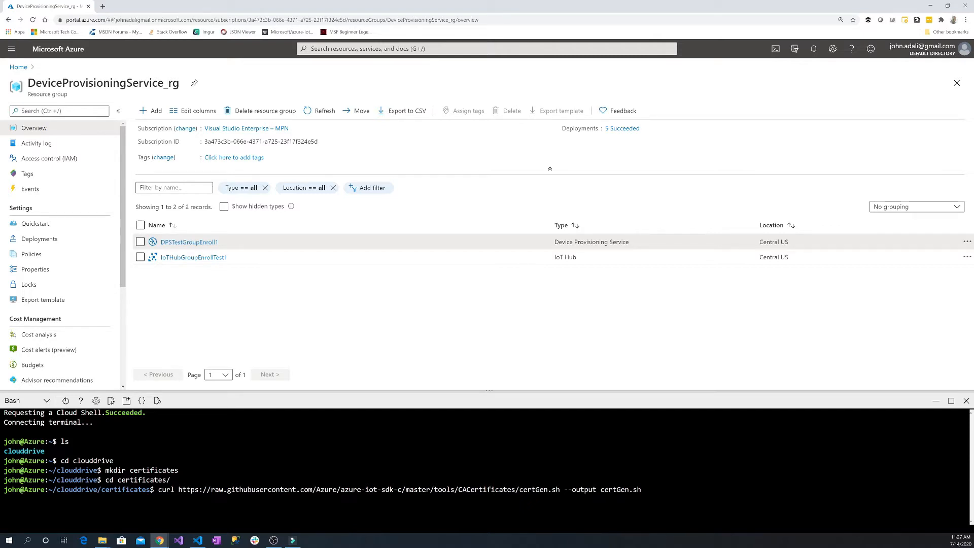
key(Return)
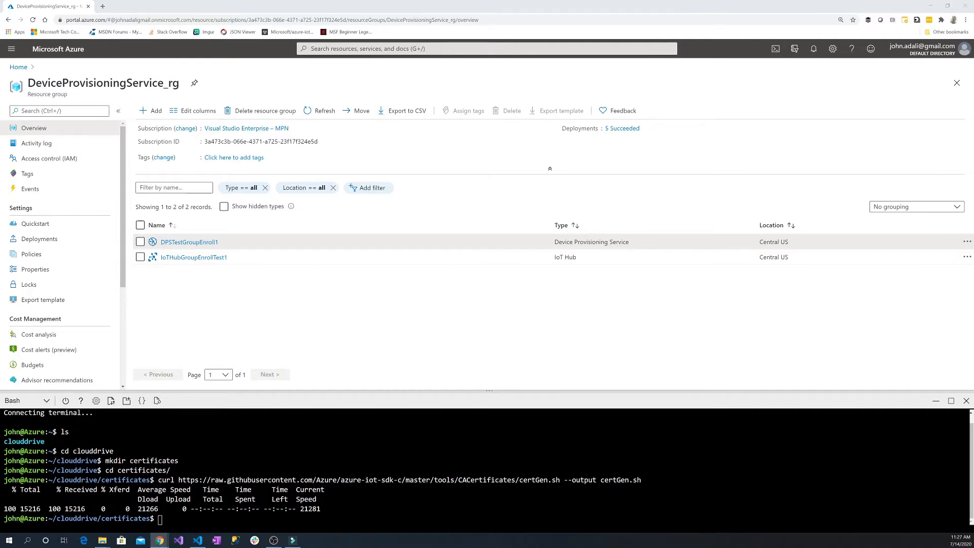
- Download openssl_device_intermediate_ca.cnf with curl from the azure-iot-sdk-c CACertificates folder on GitHub, keeping the same file name
right_click(223, 518)
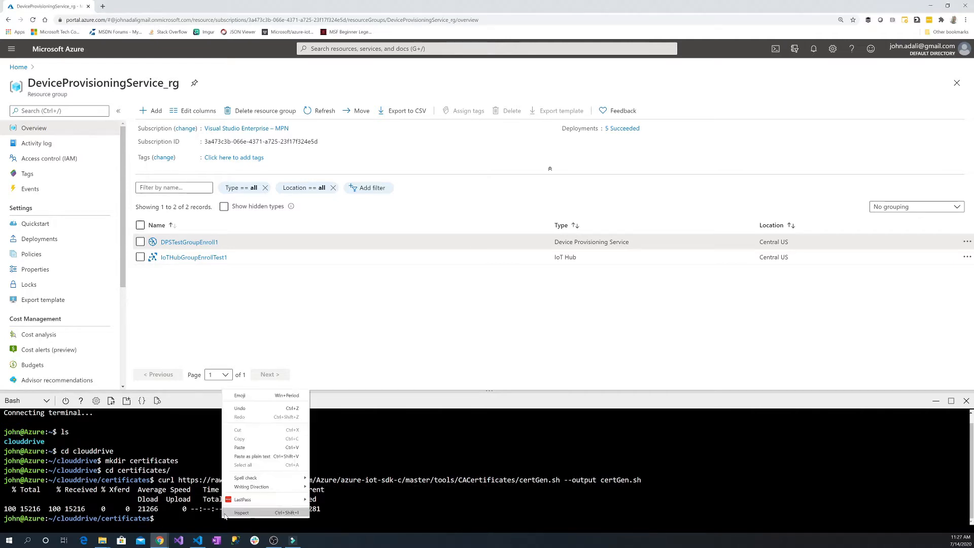
click(238, 447)
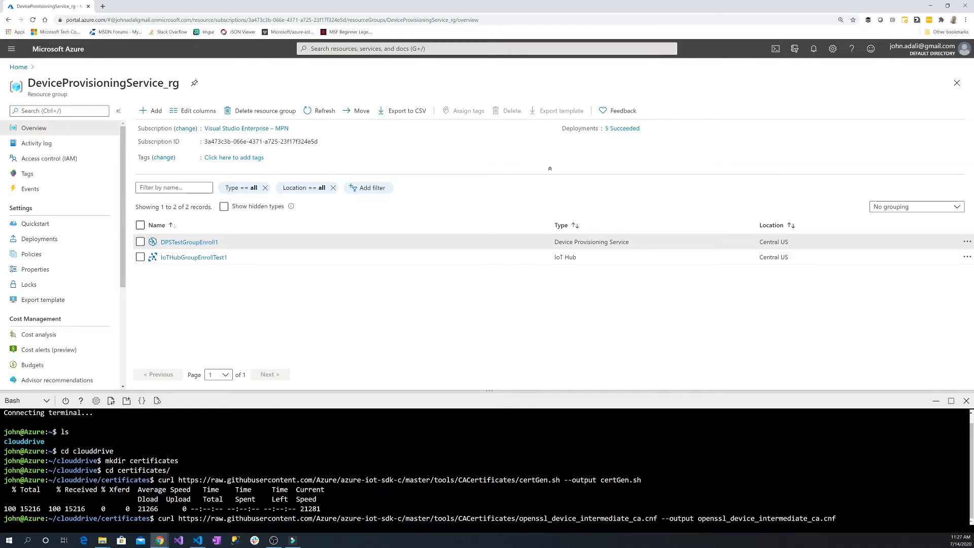
key(Return)
- Download openssl_root_ca.cnf with curl from the azure-iot-sdk-c CACertificates folder under the same name, and list the directory's files
right_click(331, 515)
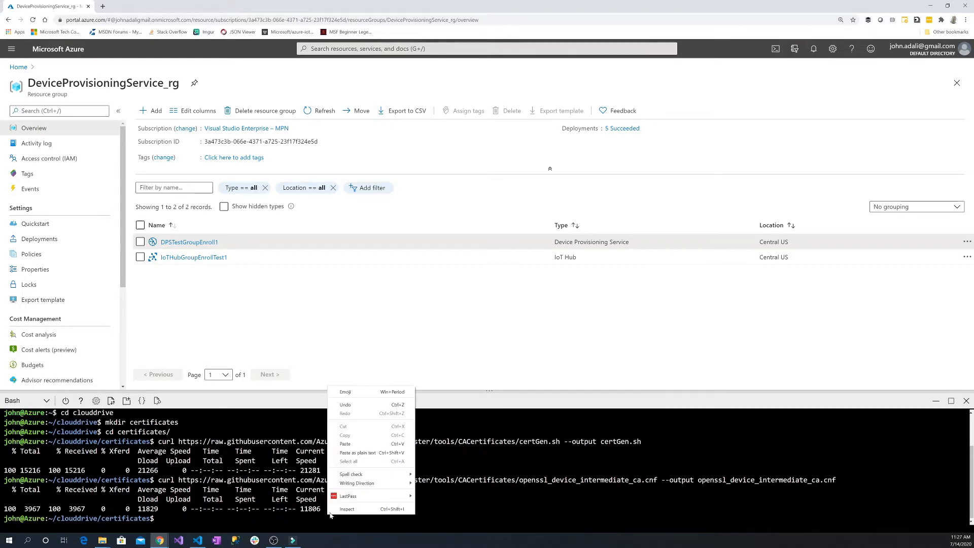
click(345, 444)
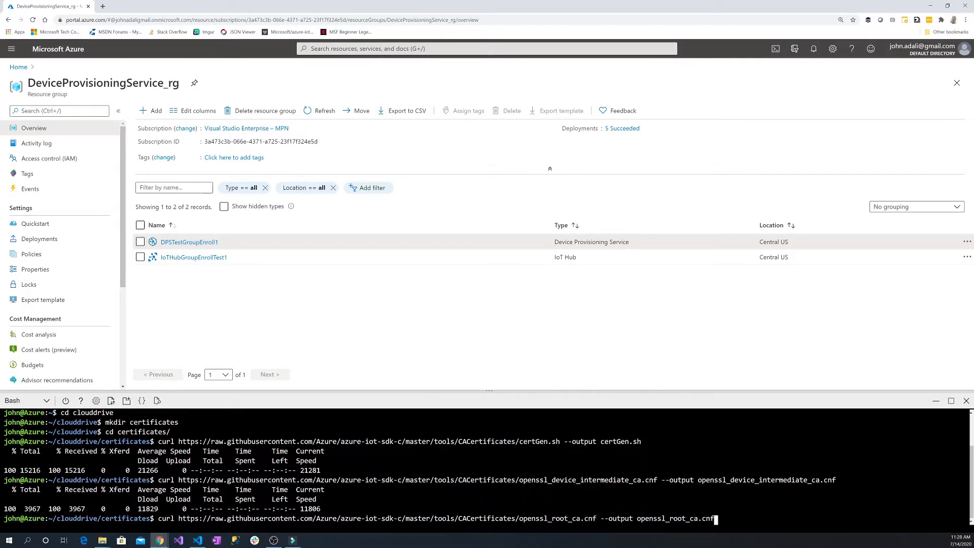
key(Return)
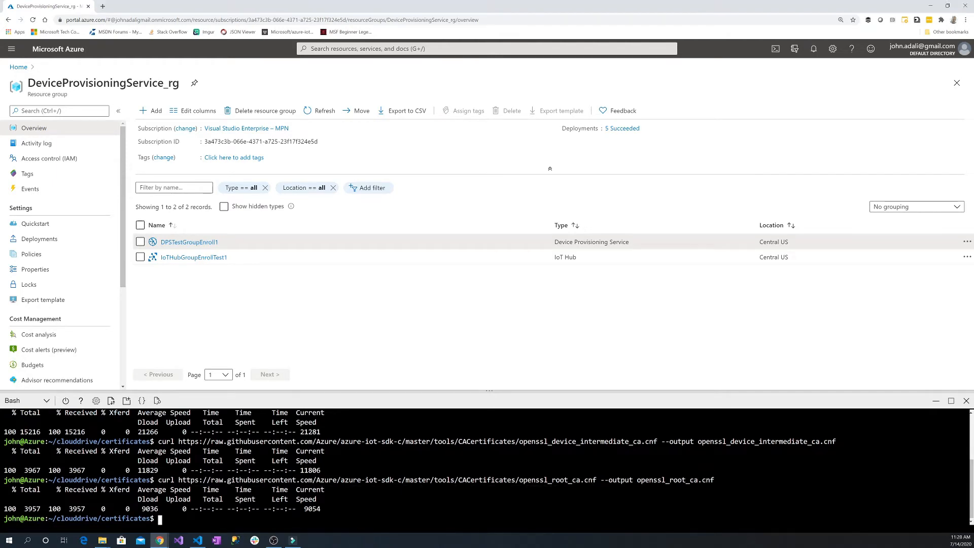
text(ls)
key(Return)
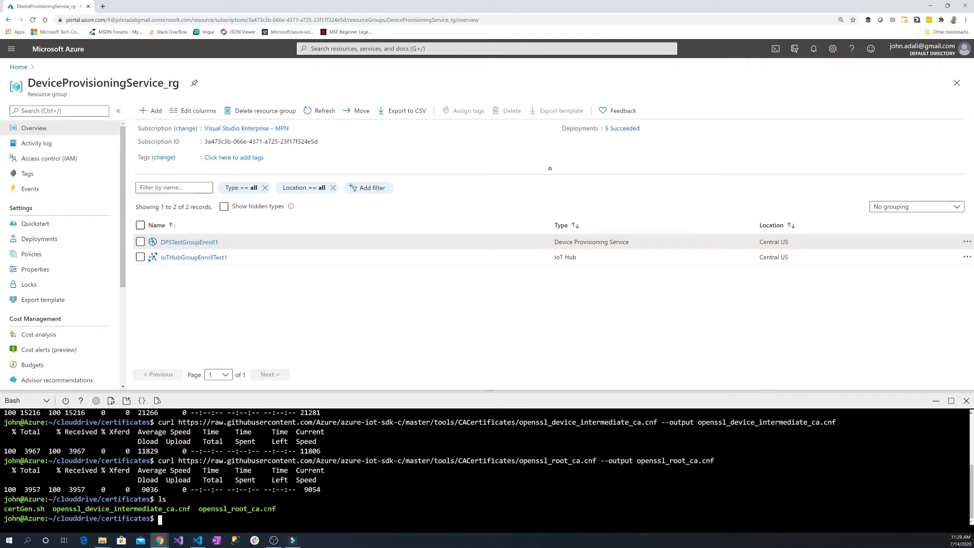
- Set certGen.sh permissions to 700 and run it with create_root_and_intermediate to generate the root and intermediate certificates
text(chmod 700 certGen.sh)
key(Return)
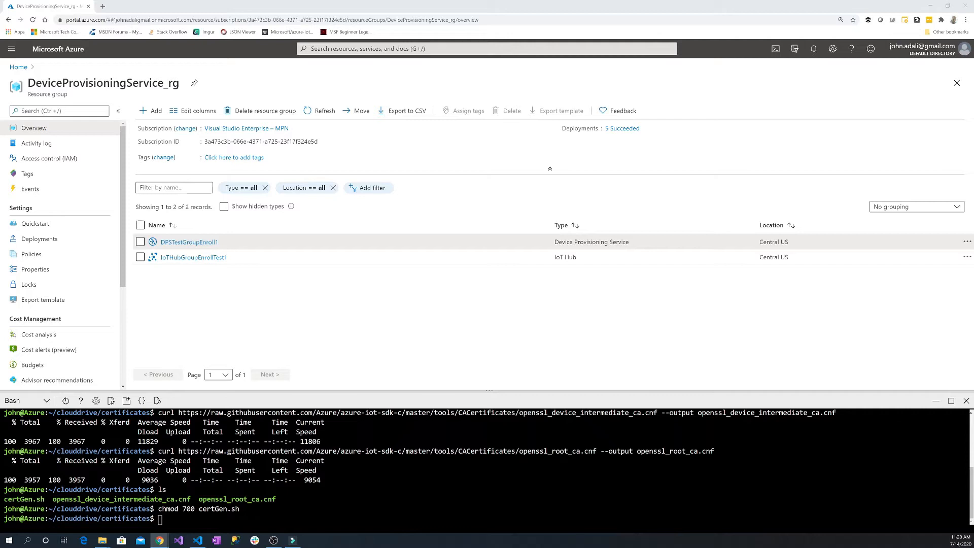
right_click(307, 518)
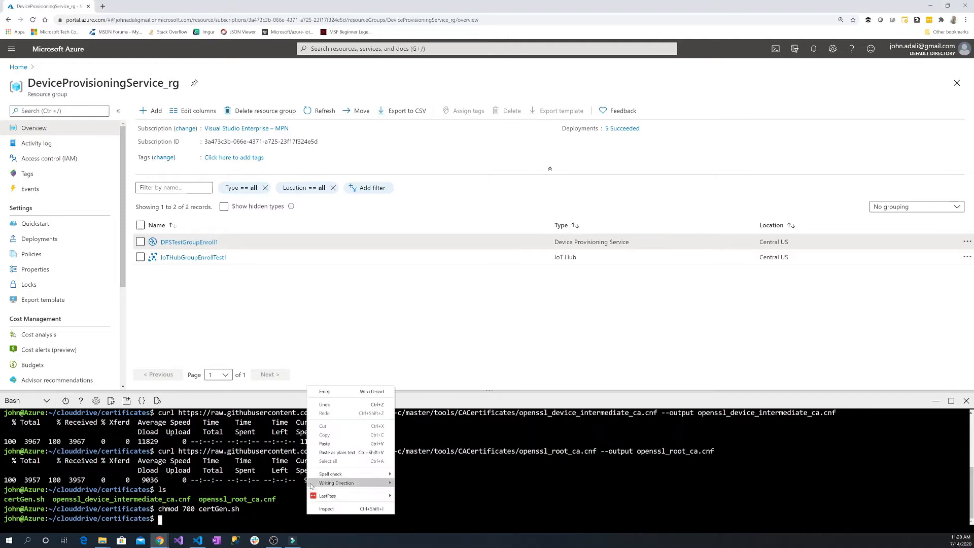
click(325, 444)
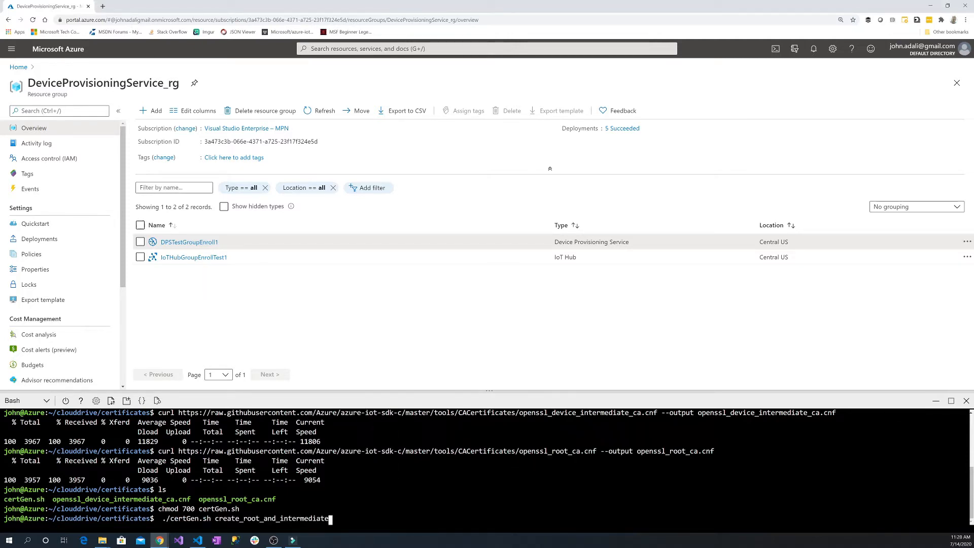
key(Return)
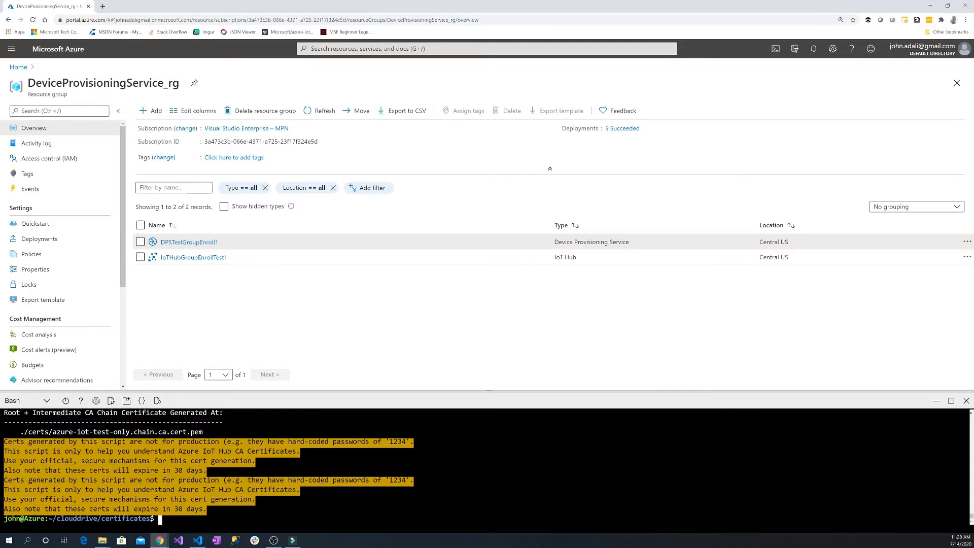
- List the generated files, change into the certs directory and list its certificates in long format sorted by time
text(ls)
key(Return)
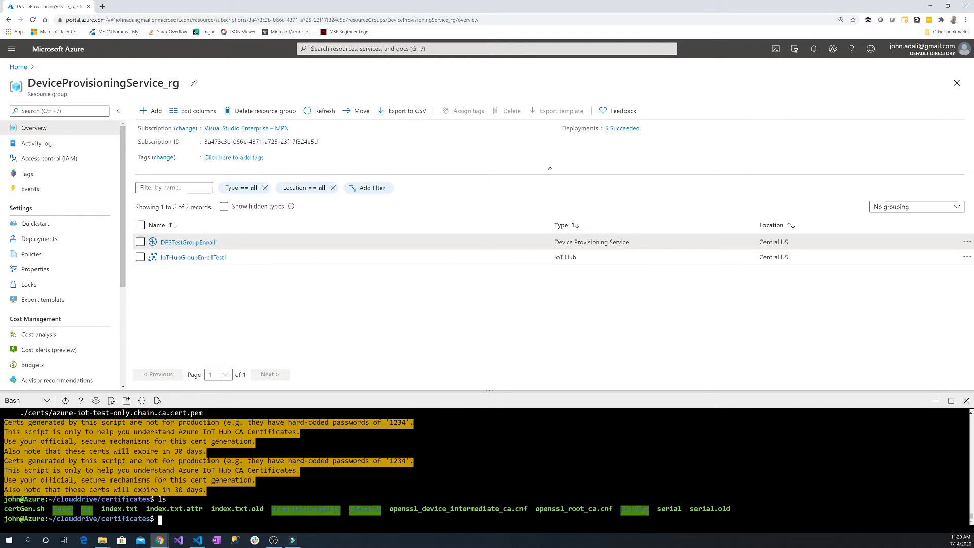
text(cd certs)
key(Return)
text(lss)
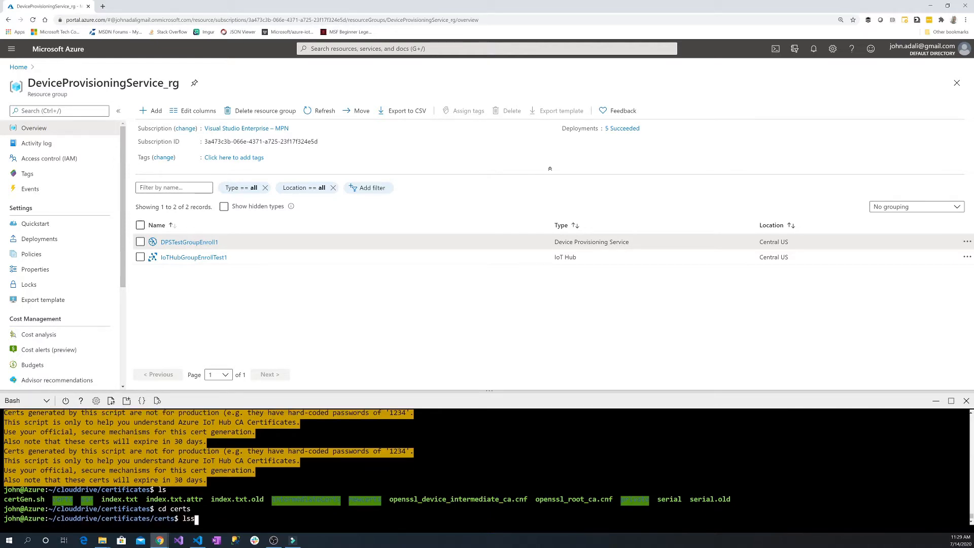
key(BackSpace)
key(Return)
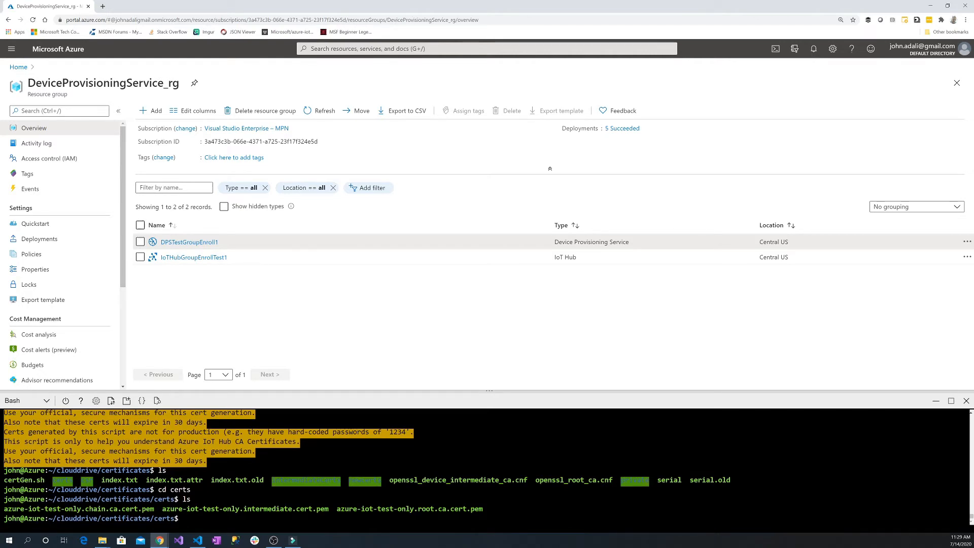
text(ls -lt)
key(Return)
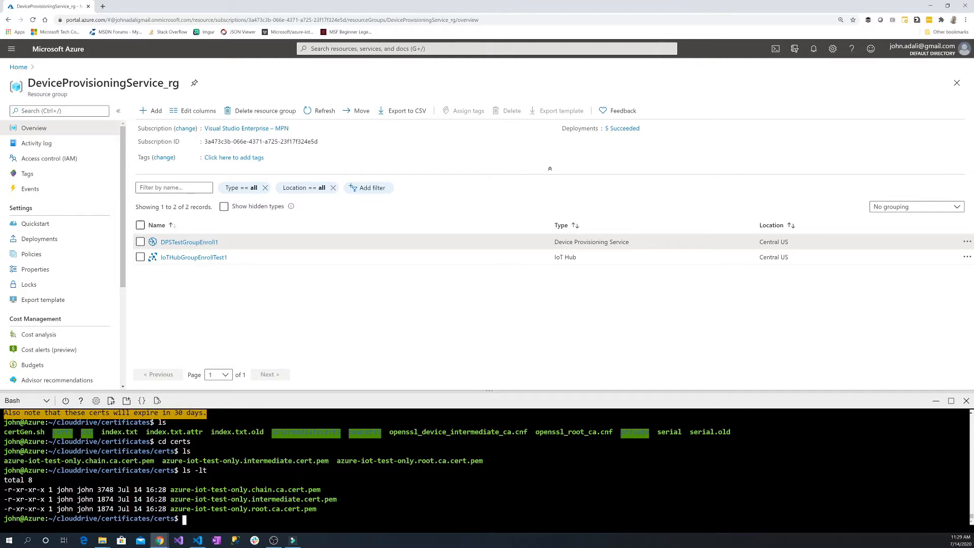
- Download the root certificate azure-iot-test-only.root.ca.cert.pem from the certs directory to the local computer
double_click(243, 509)
key(ctrl+c)
double_click(254, 499)
key(ctrl+c)
text(downl)
text(oad ./Azure)
key(BackSpace)
key(BackSpace)
key(BackSpace)
key(BackSpace)
key(BackSpace)
text(azur)
key(Tab)
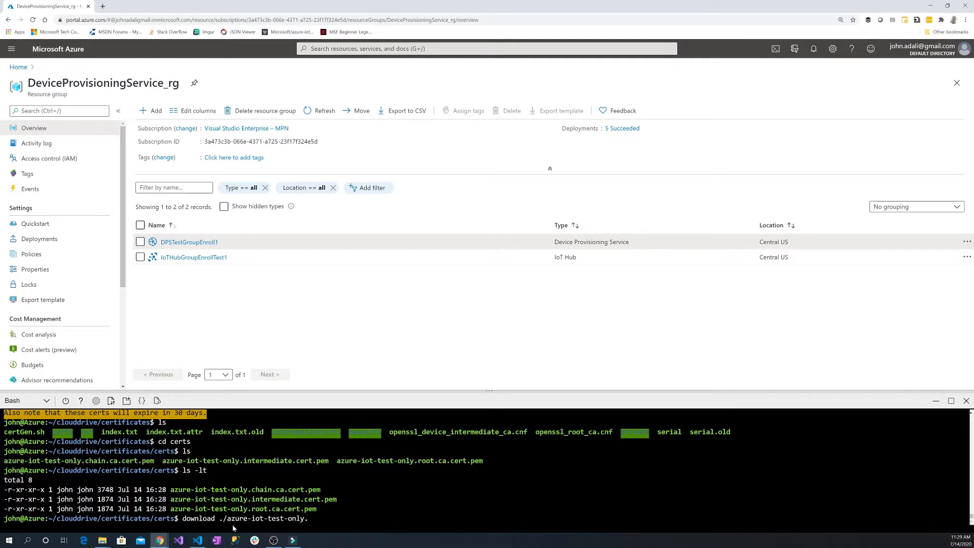
text(r)
key(Tab)
key(Return)
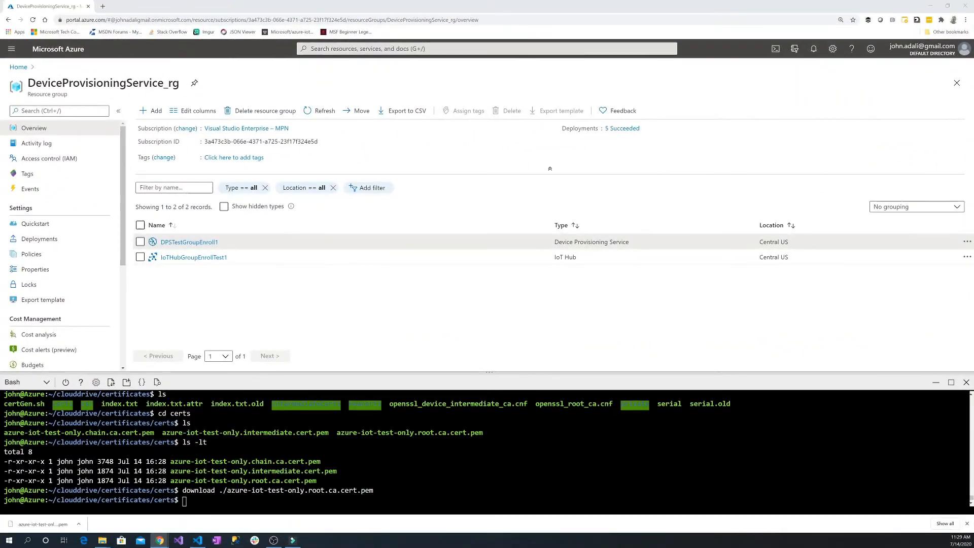
- Open the certificates of the DPSTestGroupEnroll1 provisioning service and begin adding a certificate named "root ca"
click(175, 243)
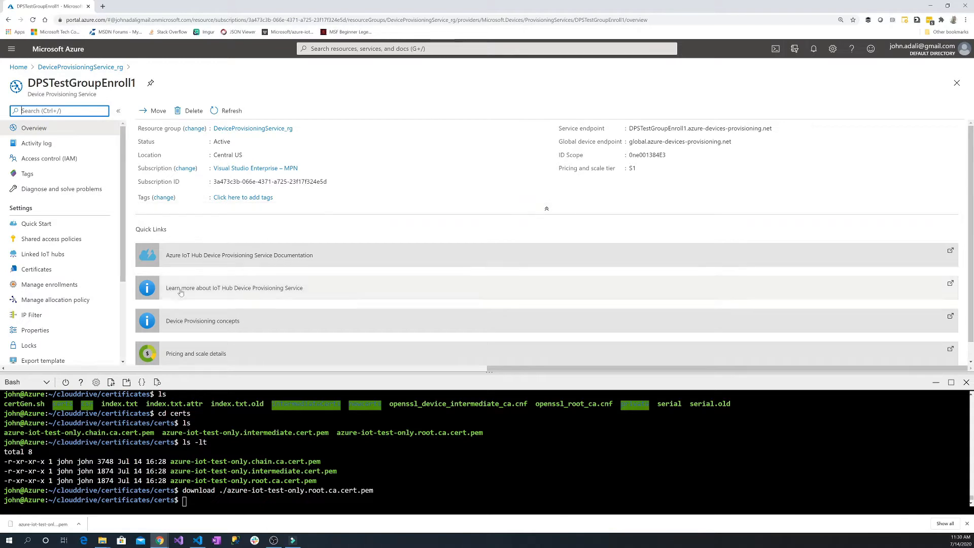
click(34, 272)
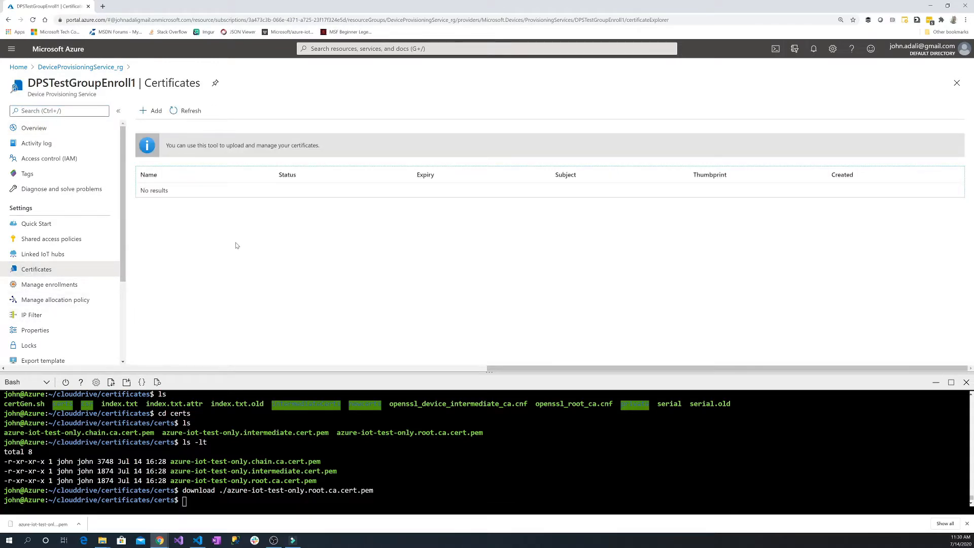
click(148, 113)
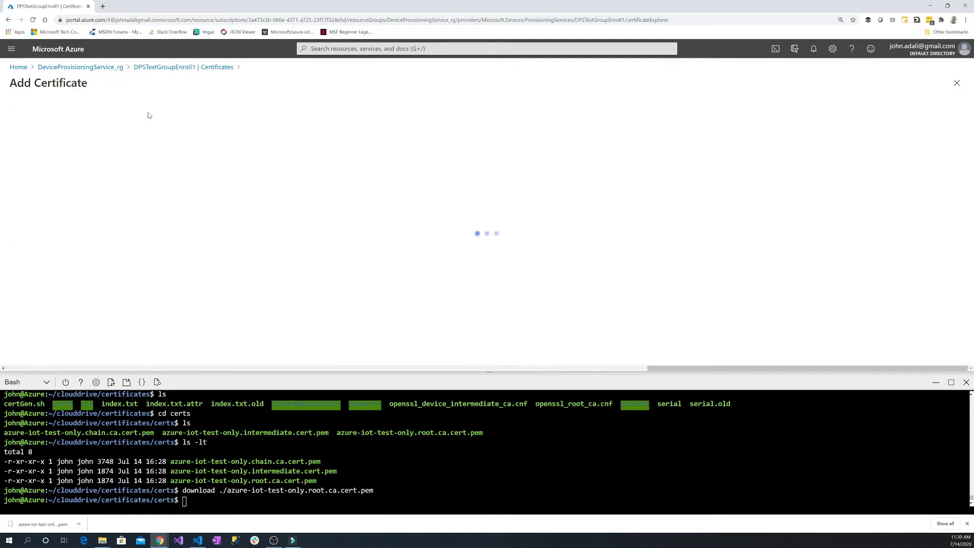
click(14, 140)
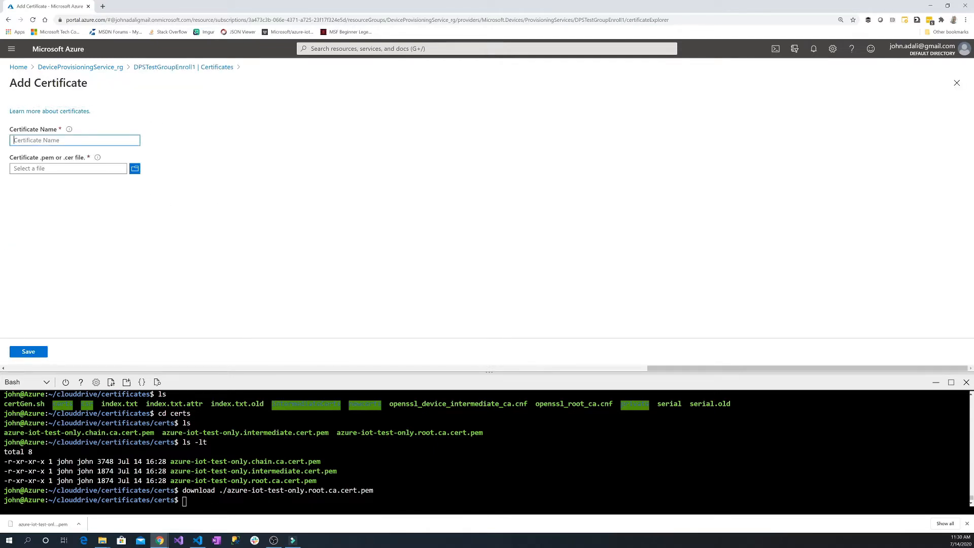
text(root ca)
- Choose azure-iot-test-only.root.ca.cert.pem from the Downloads folder as the new certificate's file
click(134, 170)
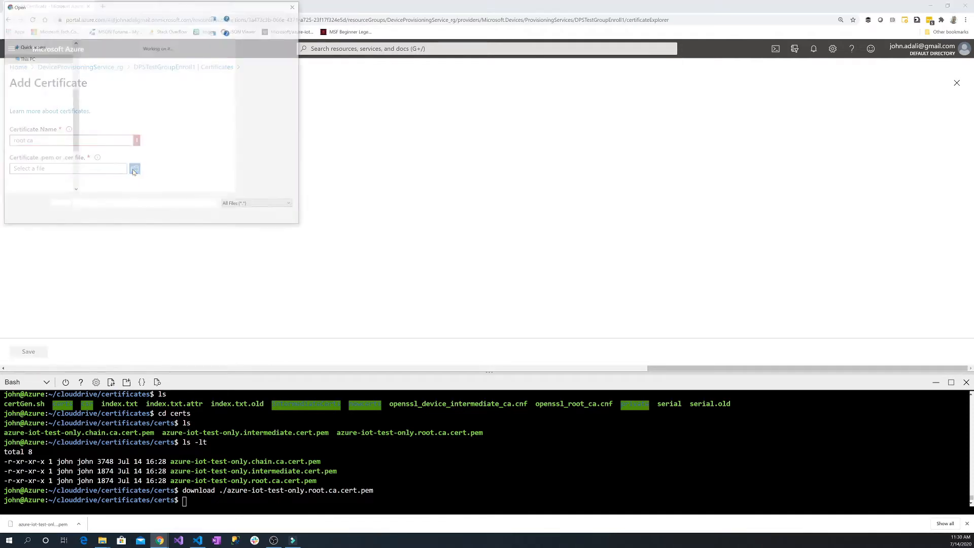
click(25, 129)
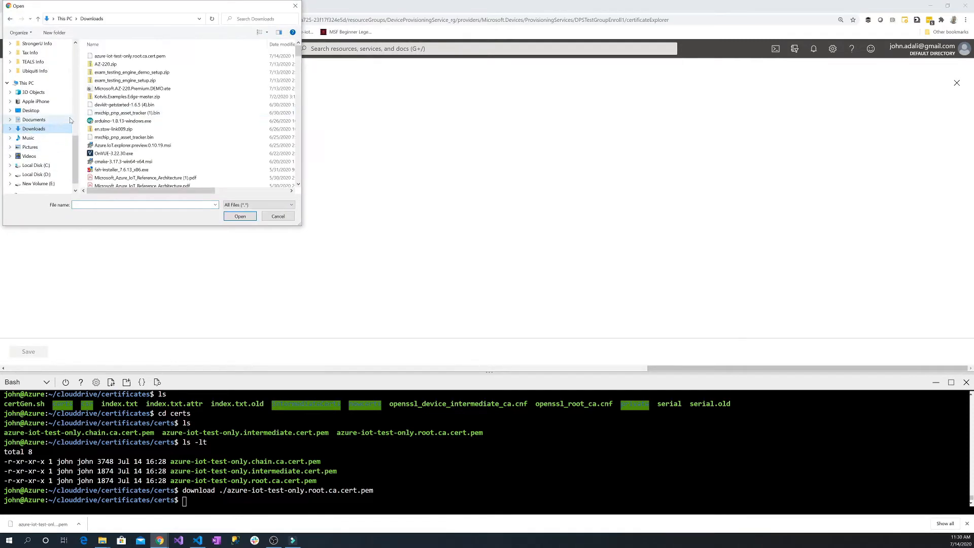
click(118, 57)
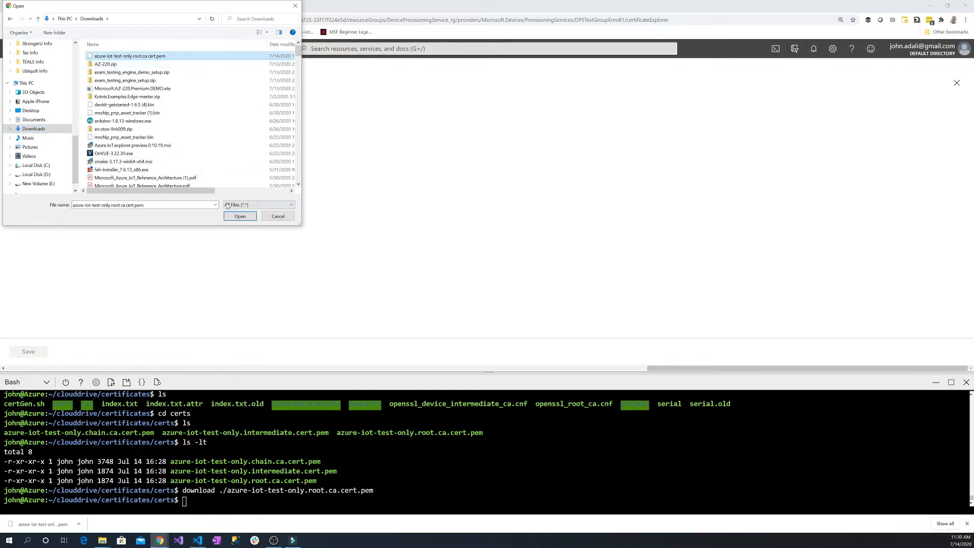
click(240, 217)
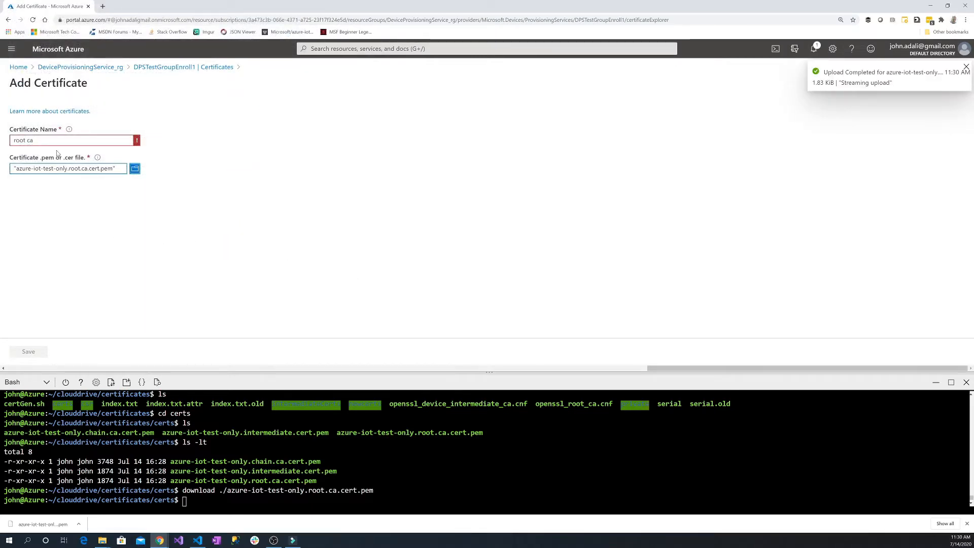
- Change the certificate name to root-ca and save the new certificate
mouse_move(69, 131)
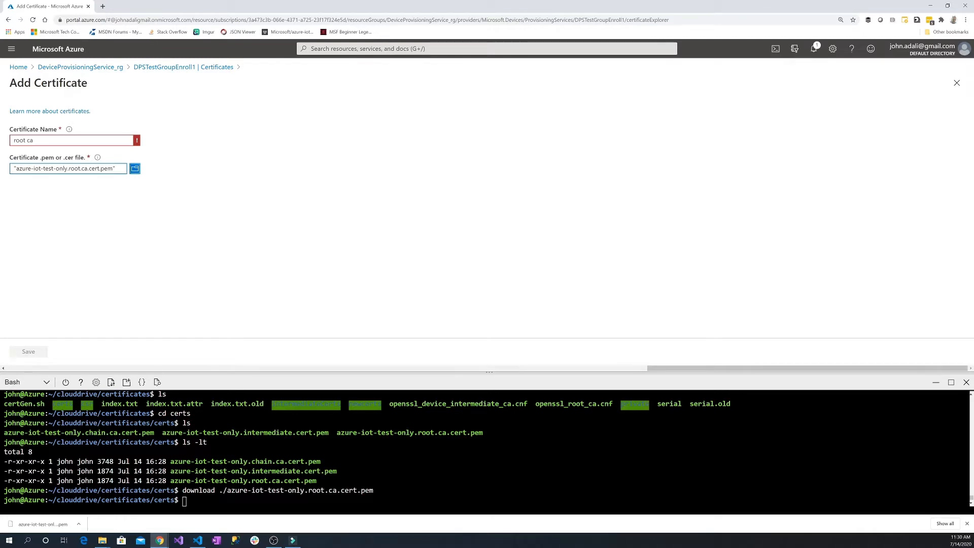
click(16, 140)
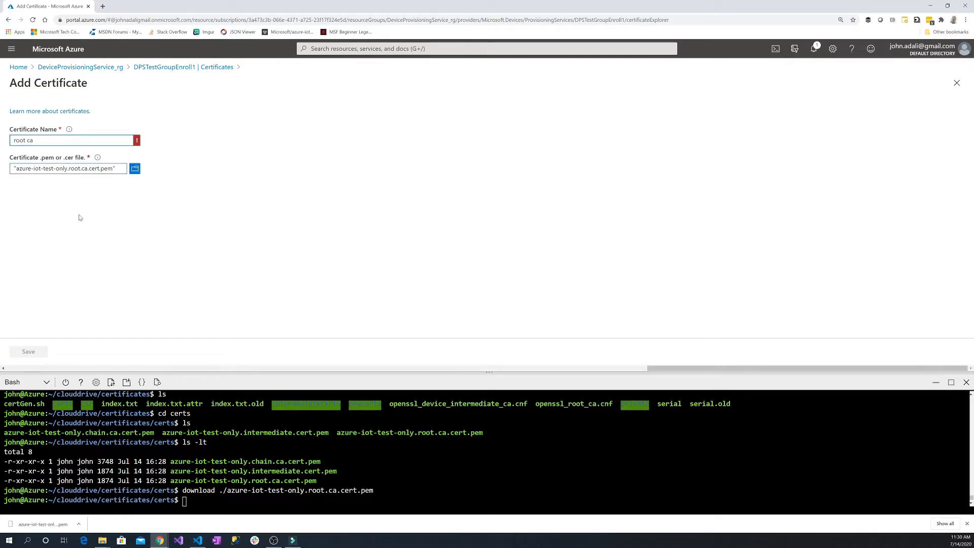
key(BackSpace)
text(-)
mouse_move(137, 141)
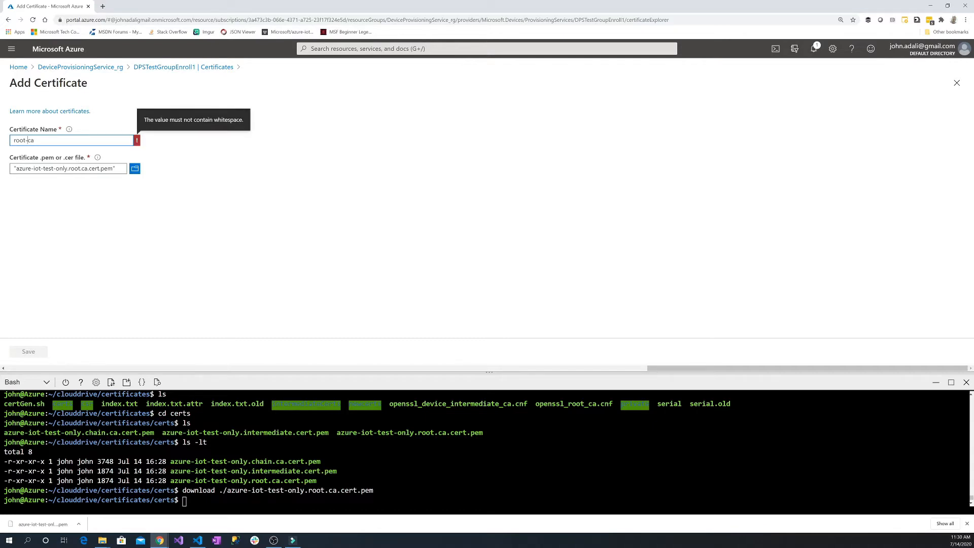
click(77, 202)
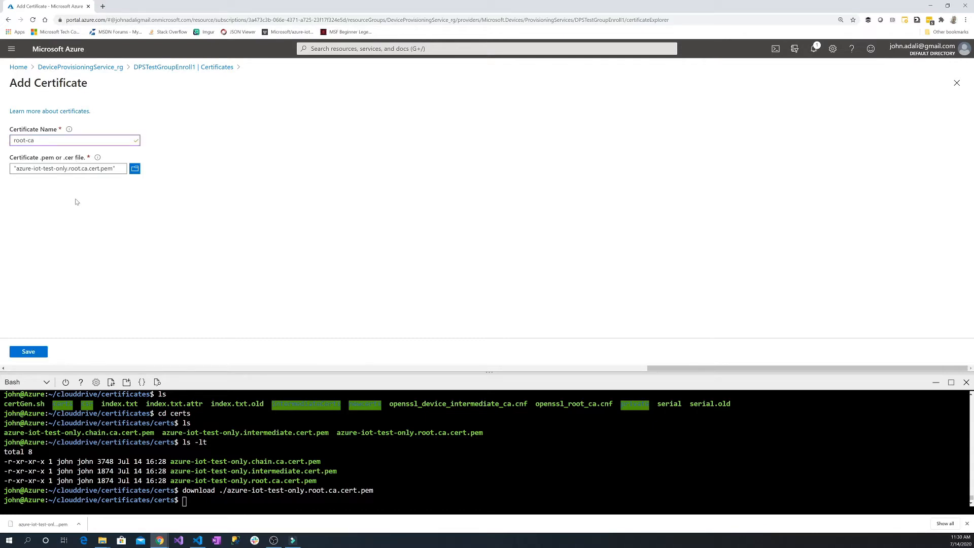
click(43, 351)
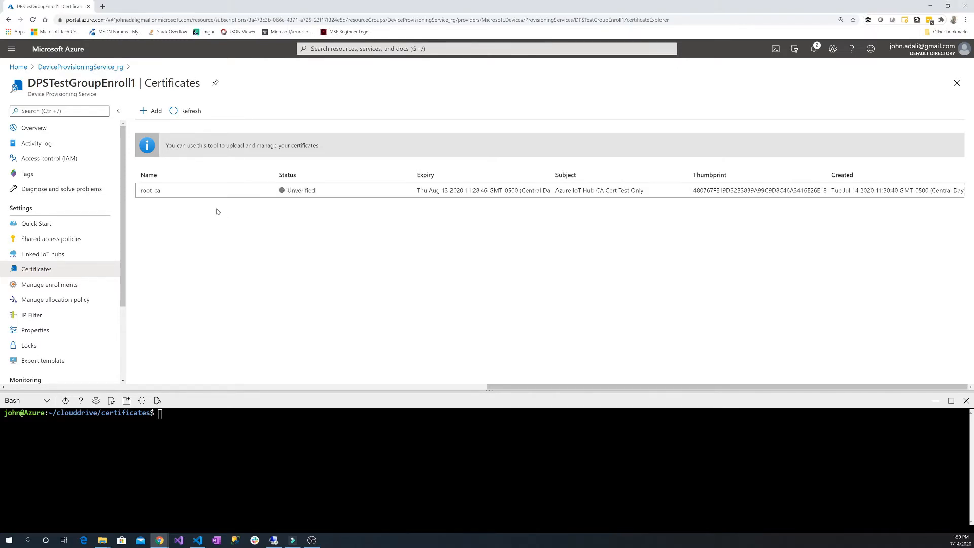
- Open the details of the root-ca certificate, generate a verification code and copy it
click(203, 196)
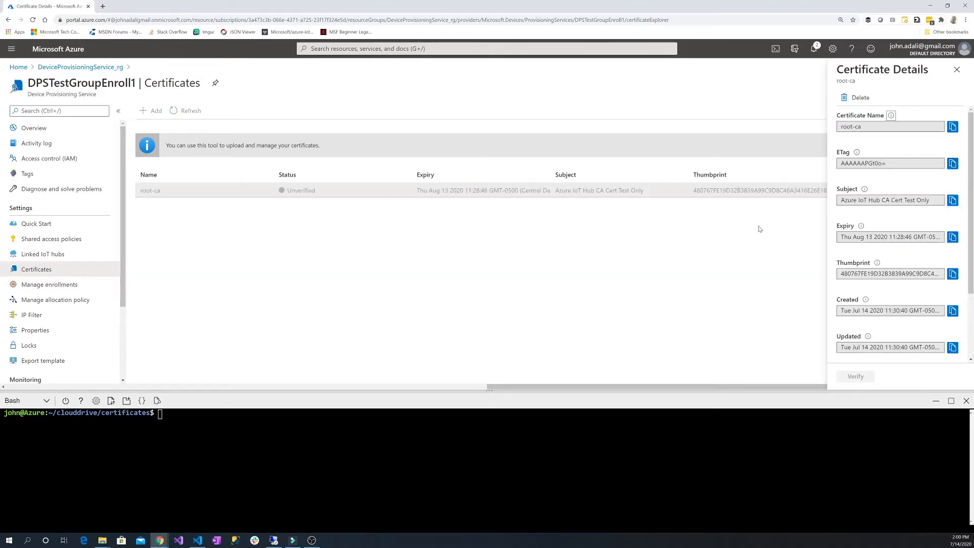
scroll(898, 228, down, 3)
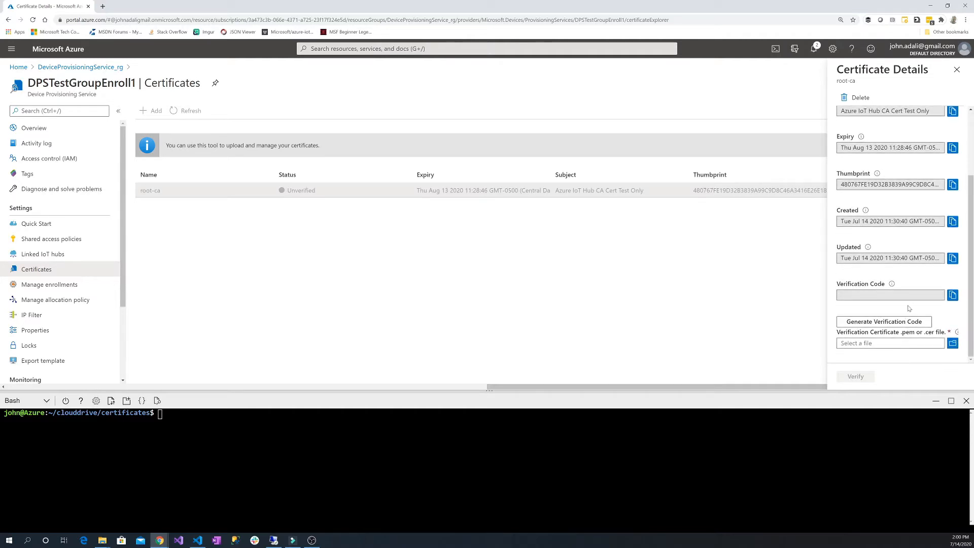
click(953, 296)
click(873, 323)
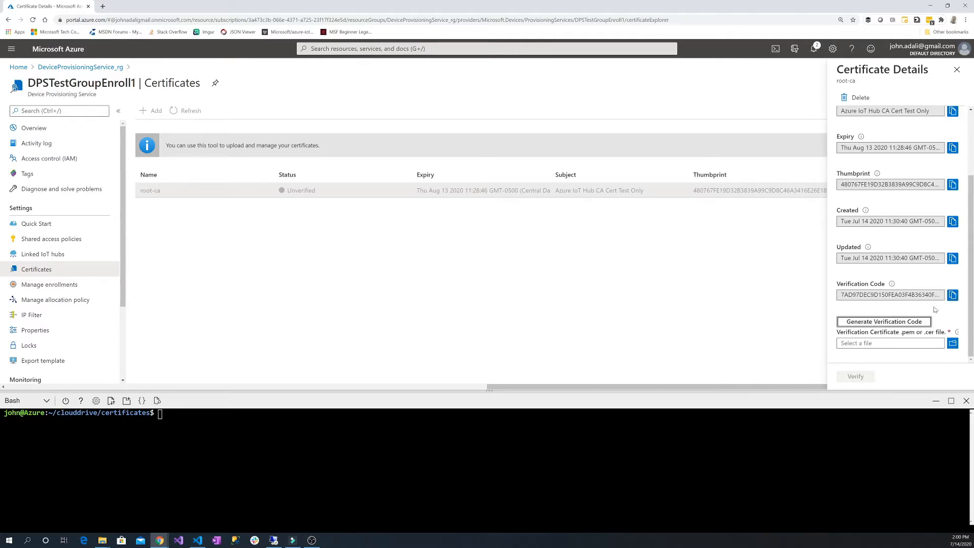
click(952, 296)
- Run ./certgen.sh create_verification_certificate in Cloud Shell with the copied verification code as its argument
click(161, 414)
text(./cert)
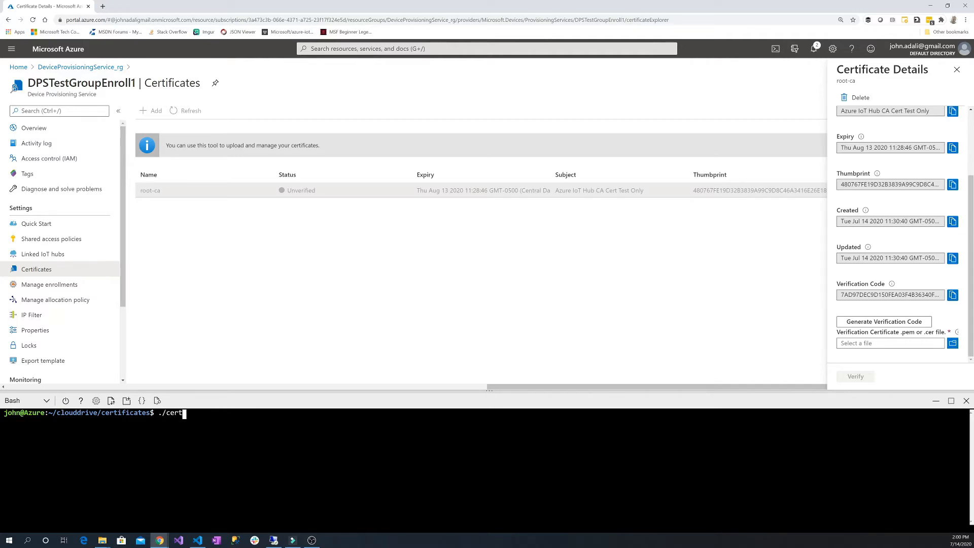
text(getn.)
key(BackSpace)
key(BackSpace)
text(n.sh create_verification_code)
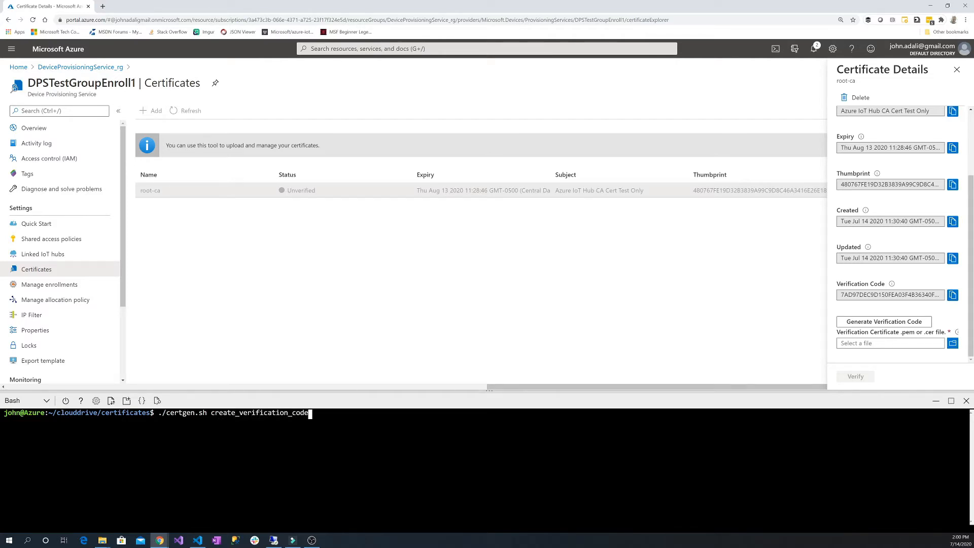
key(BackSpace)
key(BackSpace)
key(BackSpace)
text(ertificate)
right_click(350, 435)
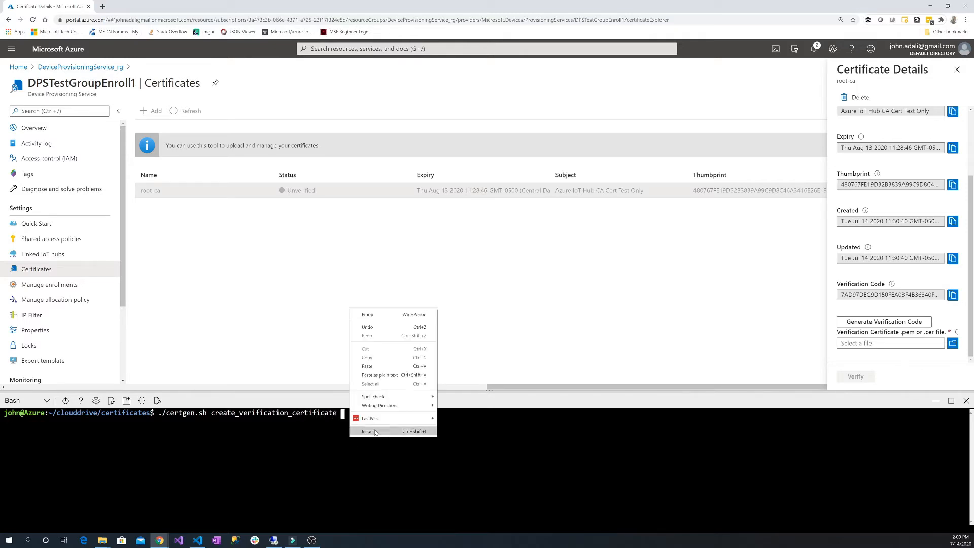
click(367, 366)
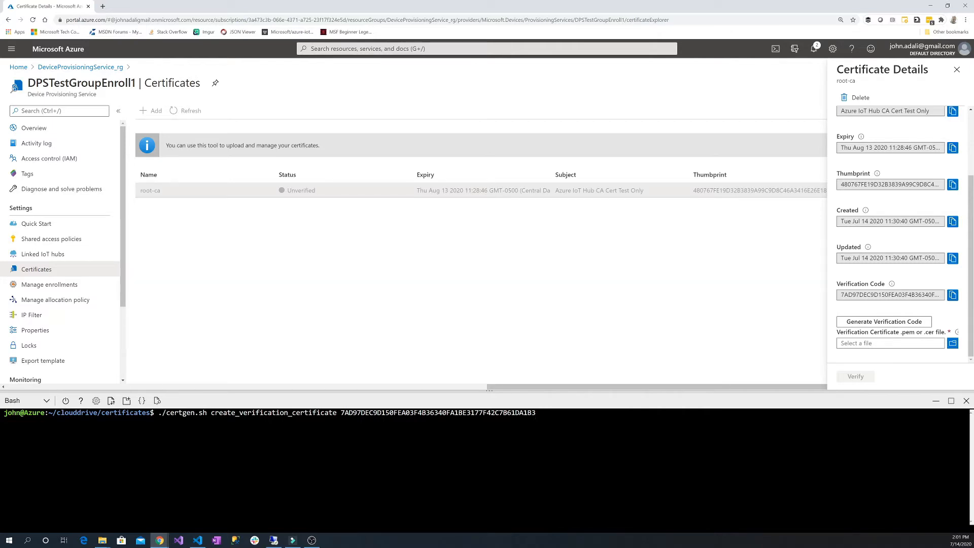
key(Return)
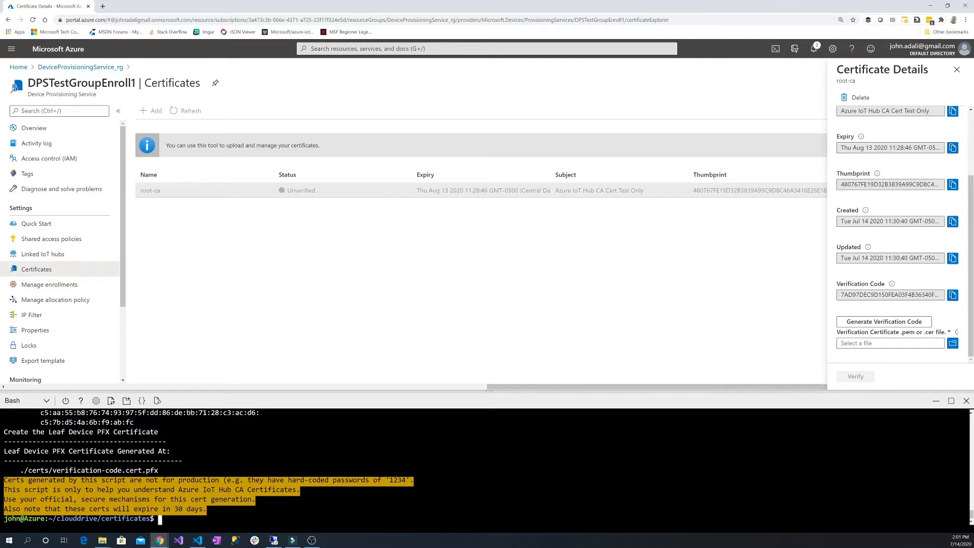
- List the certificates directory by time, change into certs and list its files in long format sorted by time
text(ls -lt)
key(Return)
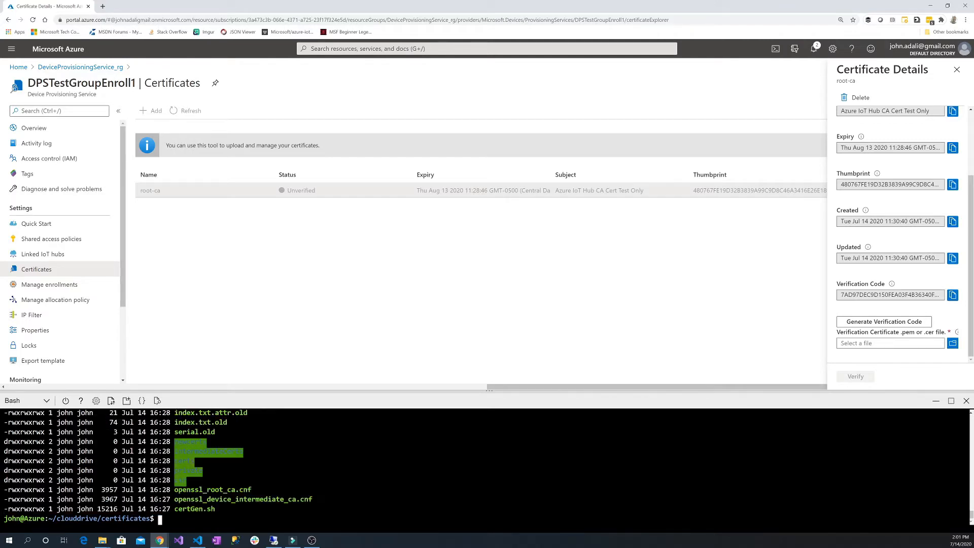
text(cd certs/)
key(Return)
text(ls l)
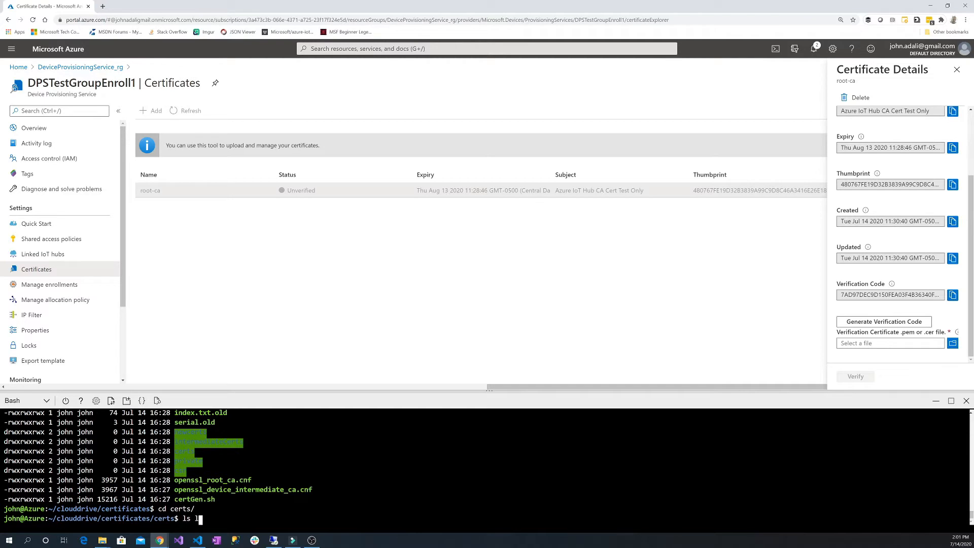
key(BackSpace)
text(-lt)
key(Return)
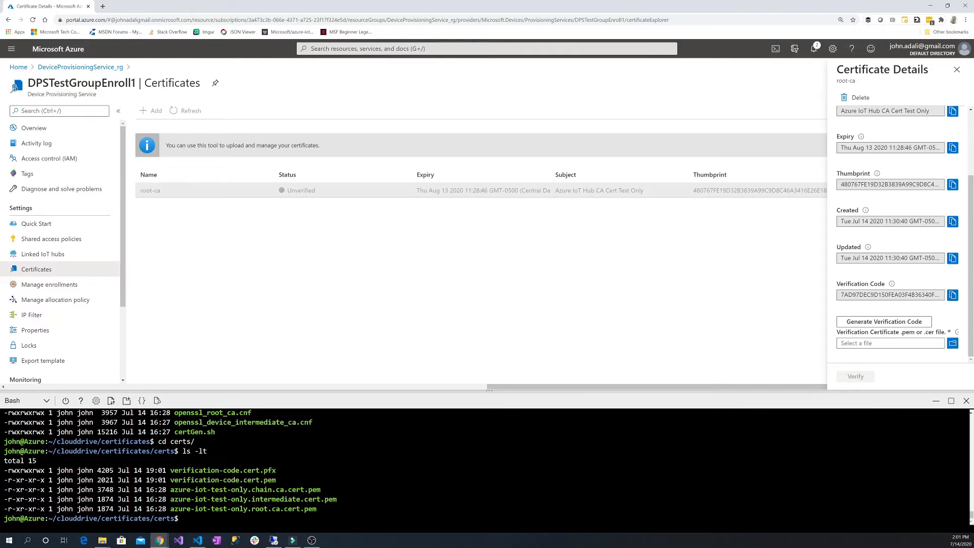
- Download verification-code.cert.pem from the certs directory to the local computer
text(dowloa)
key(BackSpace)
key(BackSpace)
key(BackSpace)
text(nload verif)
key(Tab)
text(p)
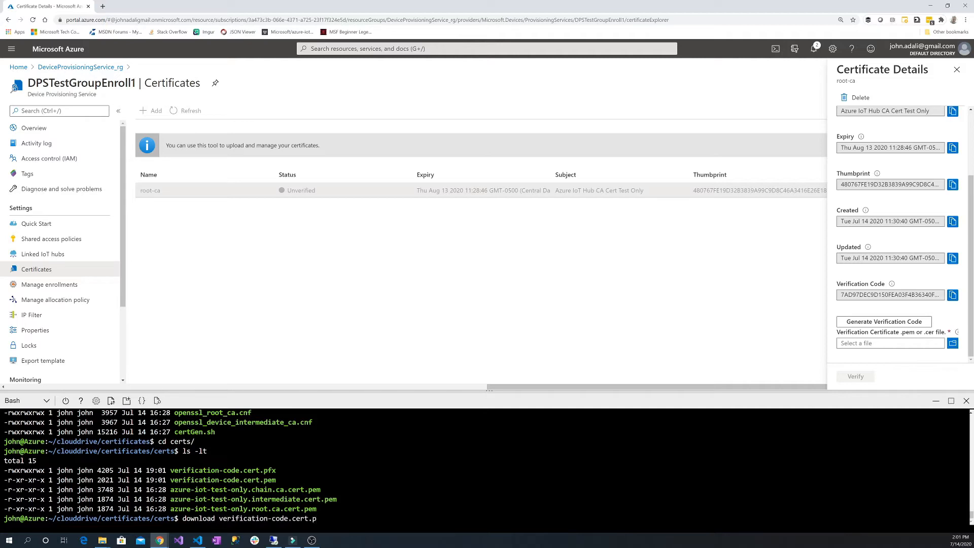
text(em)
key(Return)
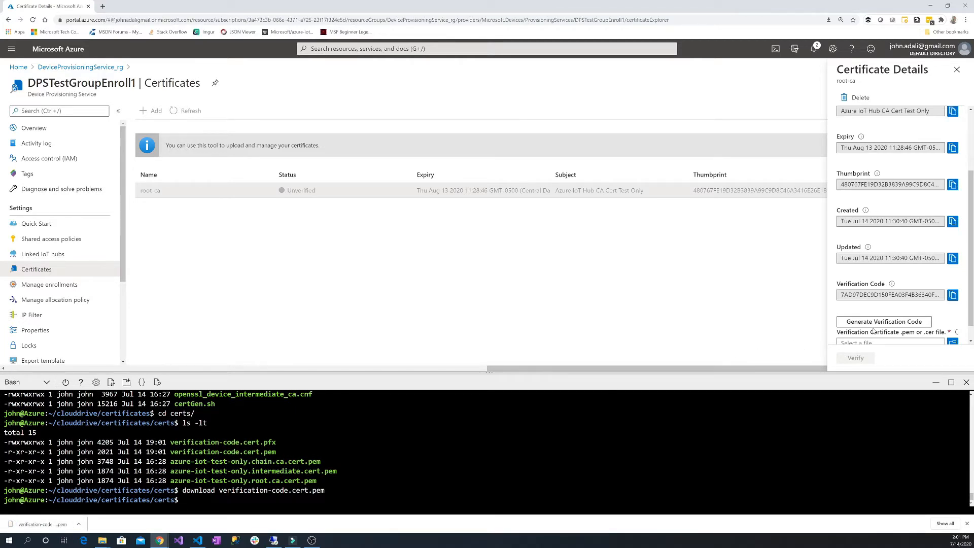
- Upload verification-code.cert.pem as the verification certificate for root-ca, verify it and refresh the certificate list
scroll(972, 335, down, 1)
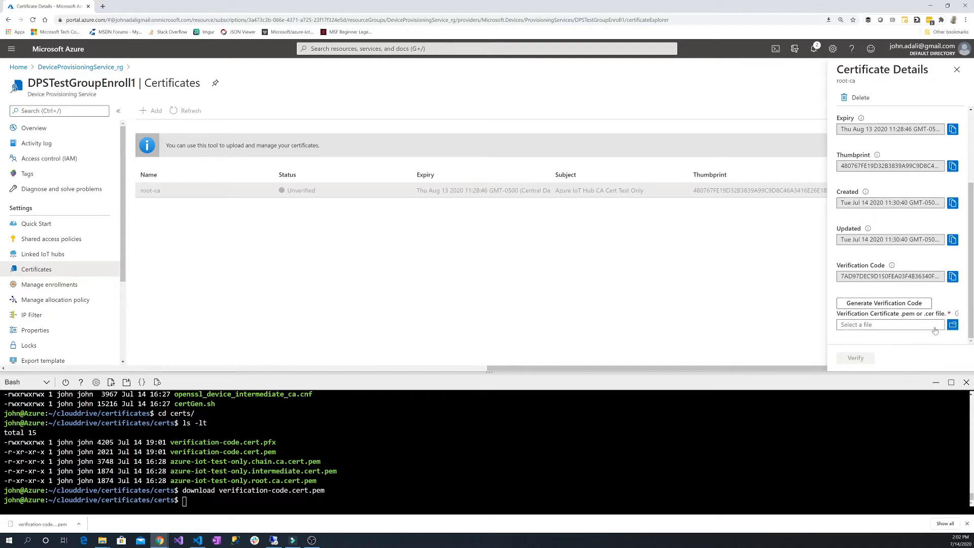
click(953, 326)
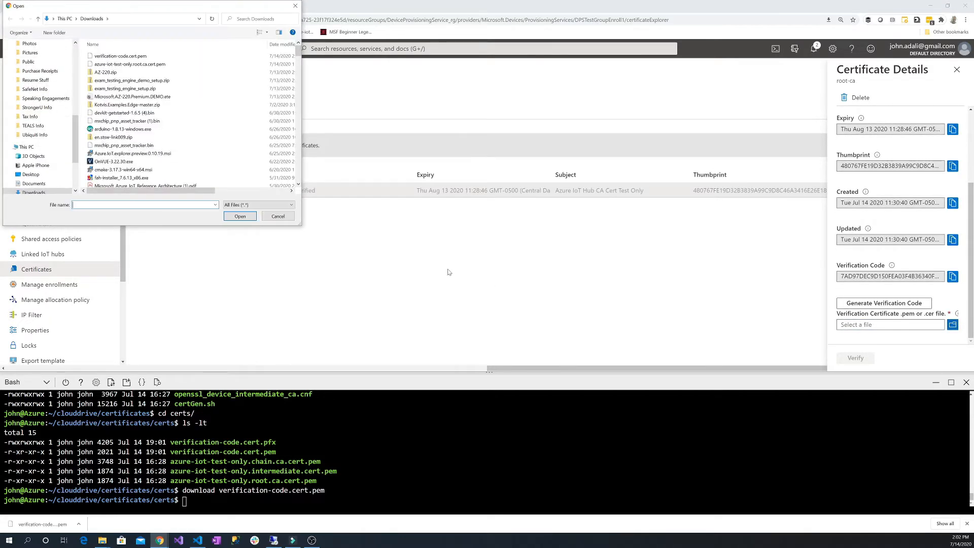
click(112, 56)
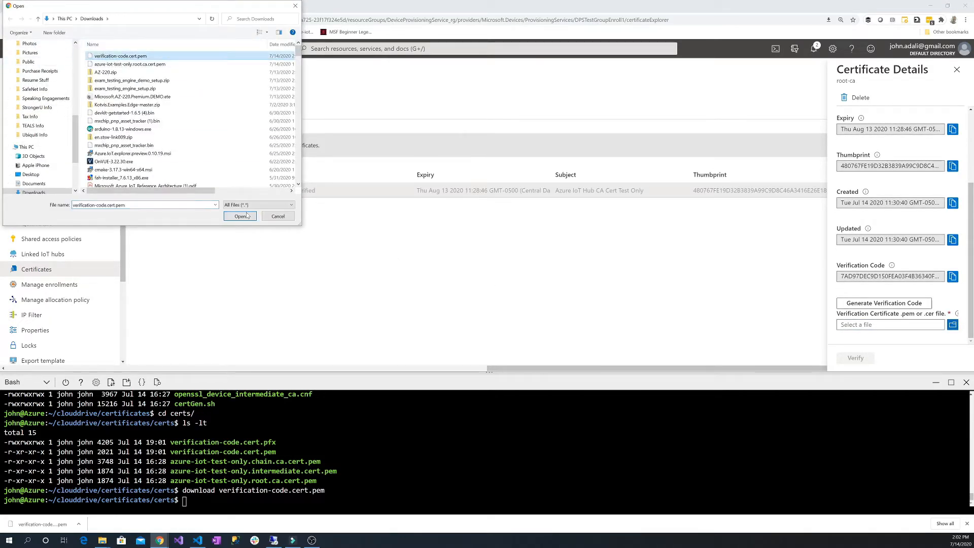
click(240, 216)
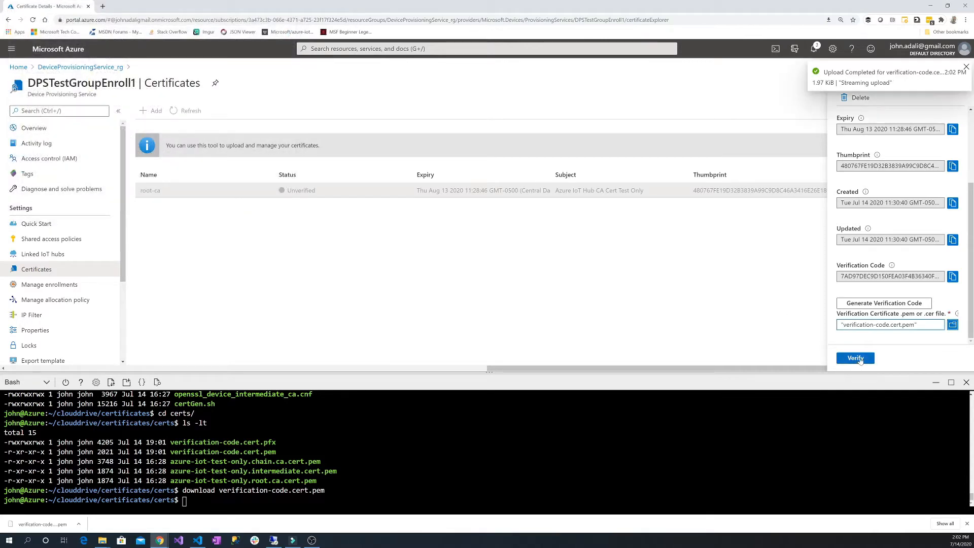
click(860, 359)
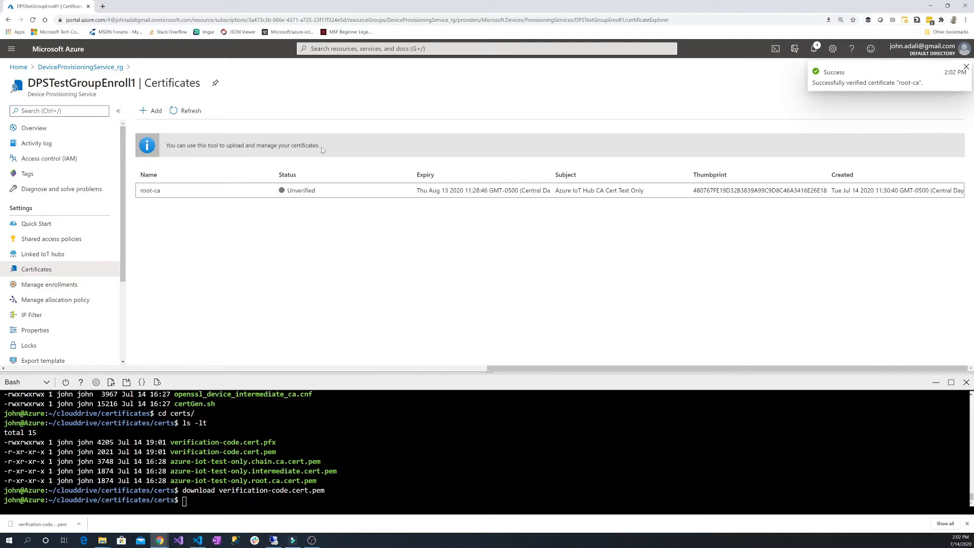
click(181, 113)
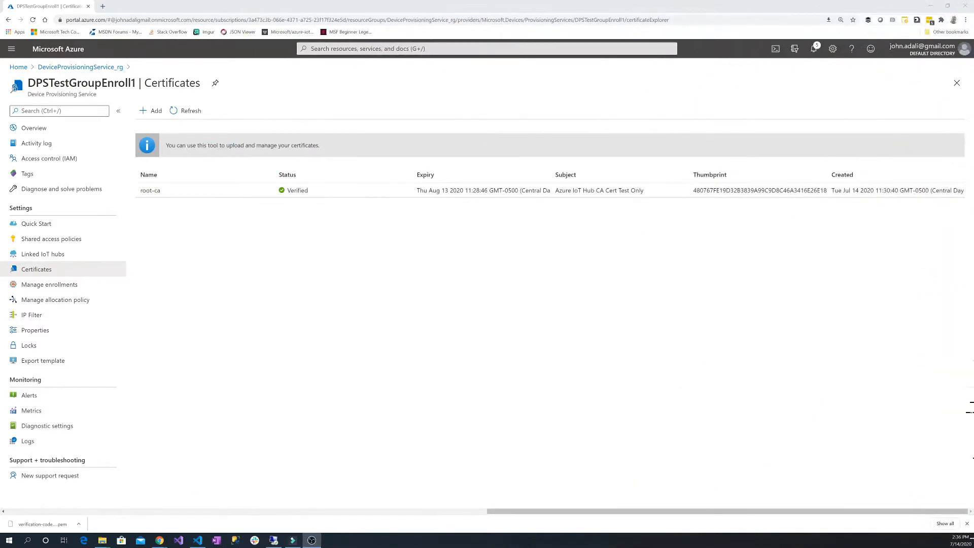
- Start a new enrollment group in the service's enrollment management and name it TestGroup1
click(414, 373)
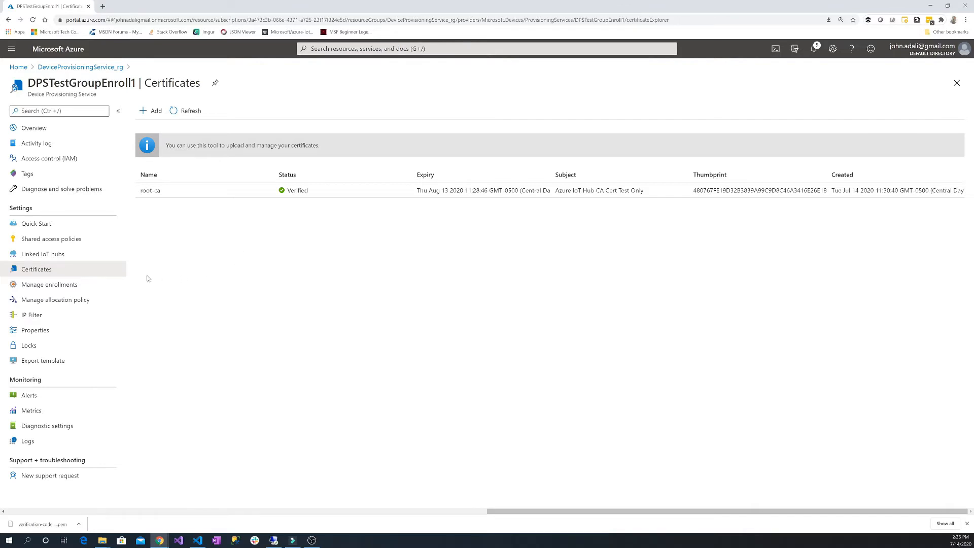
click(40, 286)
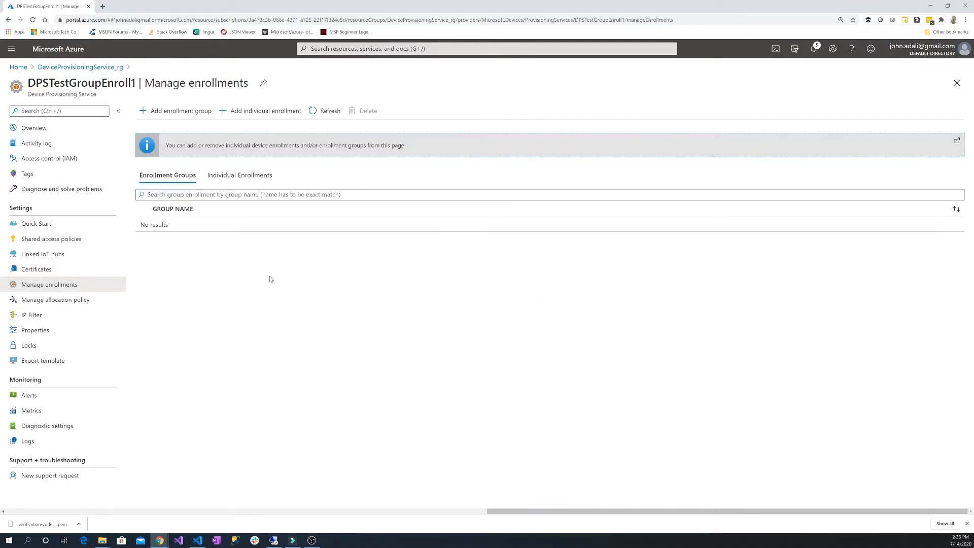
click(174, 115)
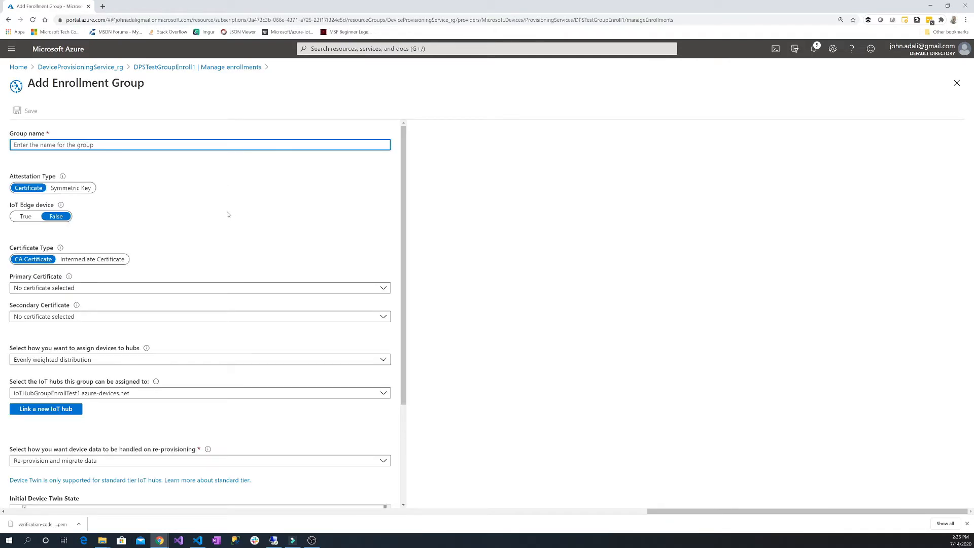
text(TestGroup1)
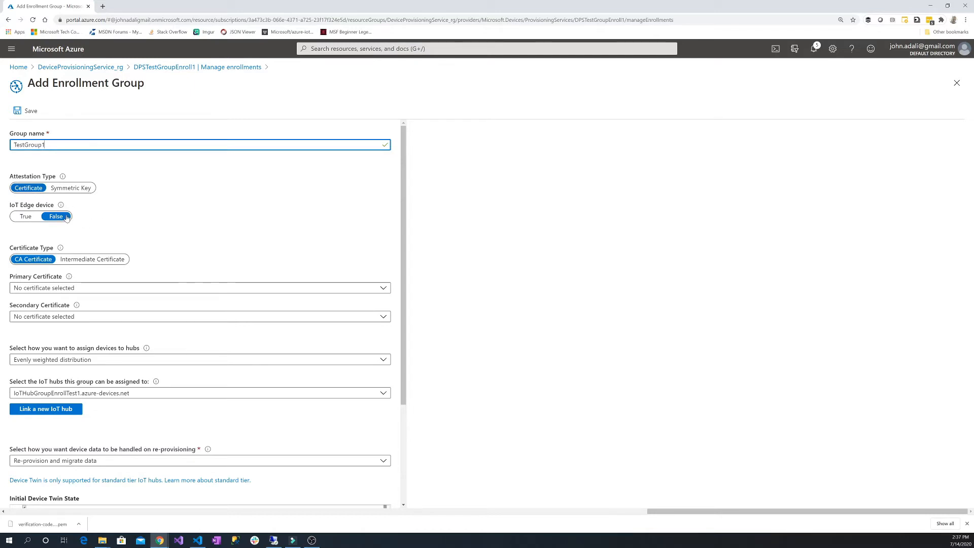
- Select root-ca as the enrollment group's primary certificate and check which IoT hubs the group can be assigned to
scroll(127, 229, down, 2)
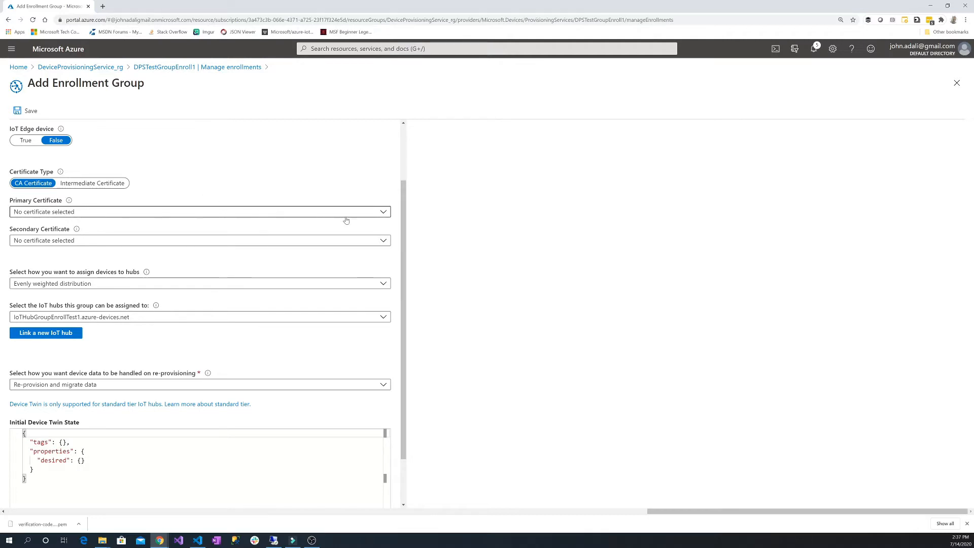
click(383, 213)
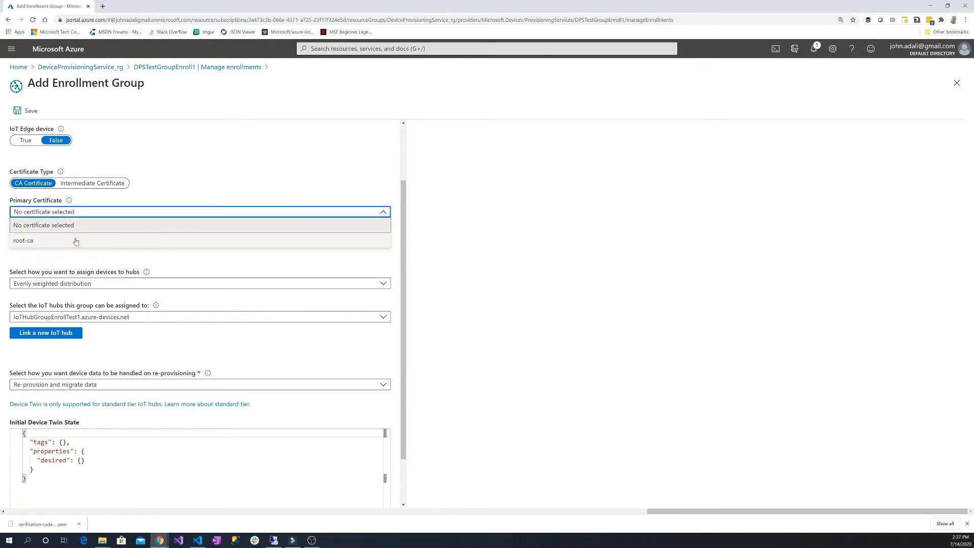
click(39, 242)
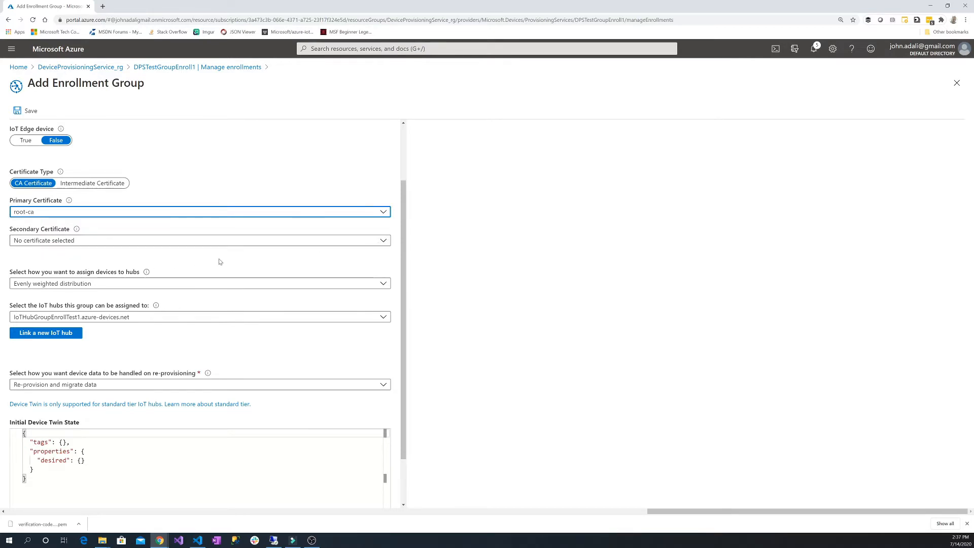
scroll(289, 279, down, 1)
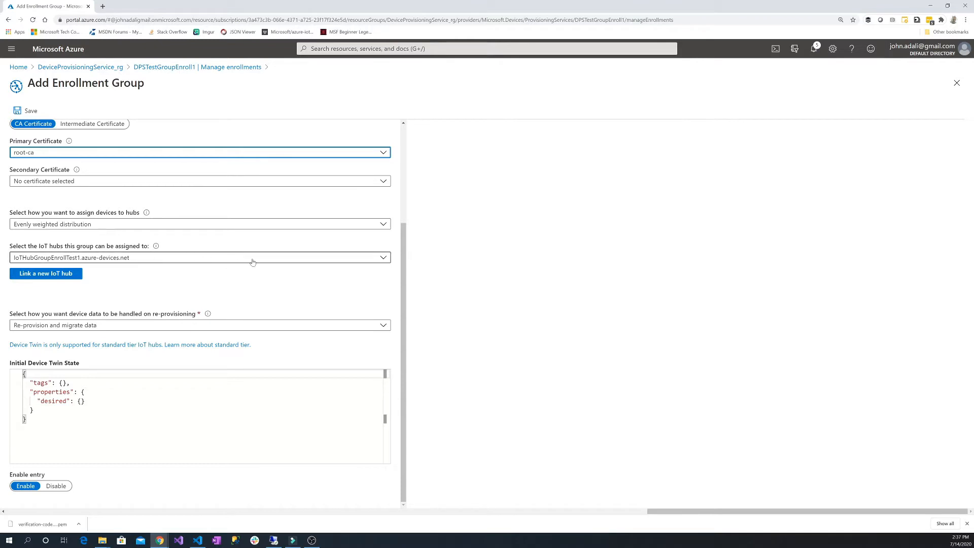
click(382, 260)
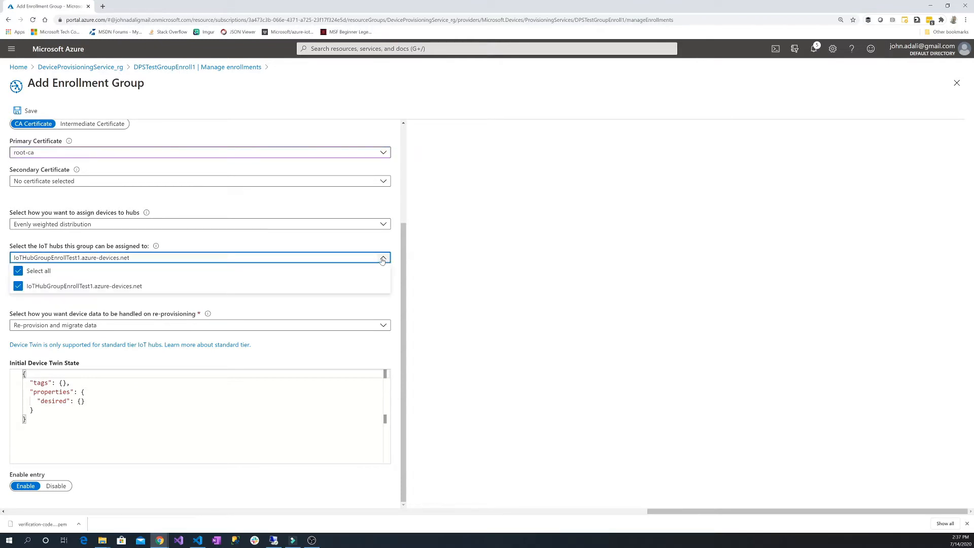
click(384, 259)
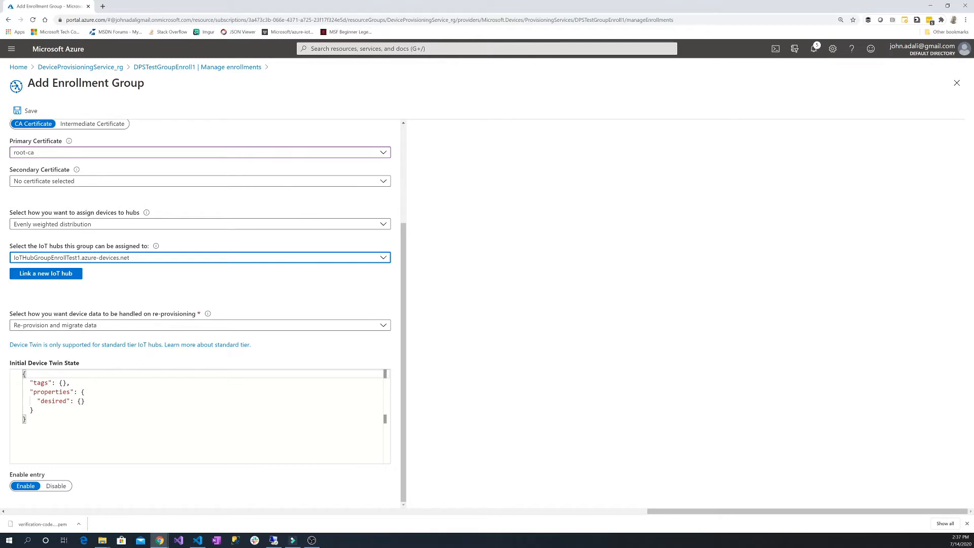
- Add "telemetryDelay": 2 to the desired properties in the initial device twin state and save the enrollment group
click(81, 401)
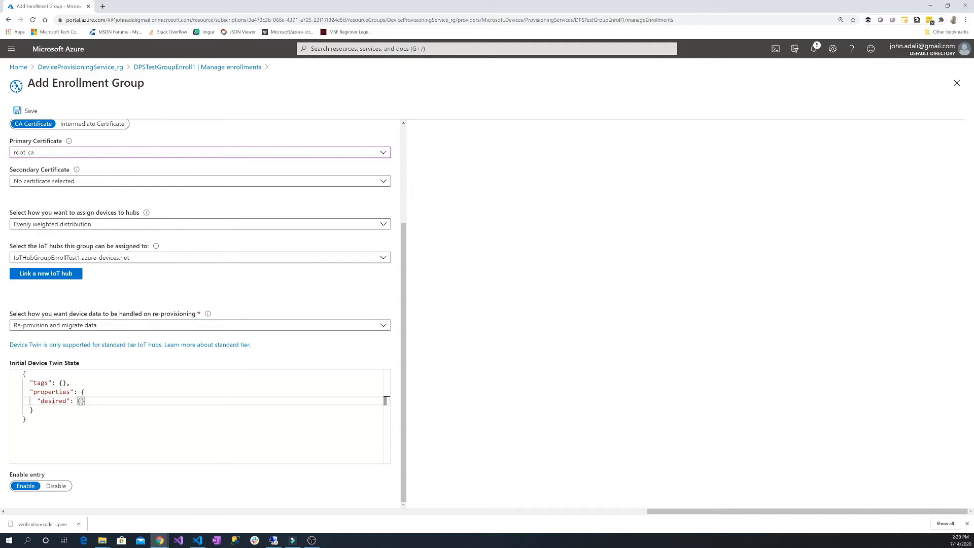
key(Return)
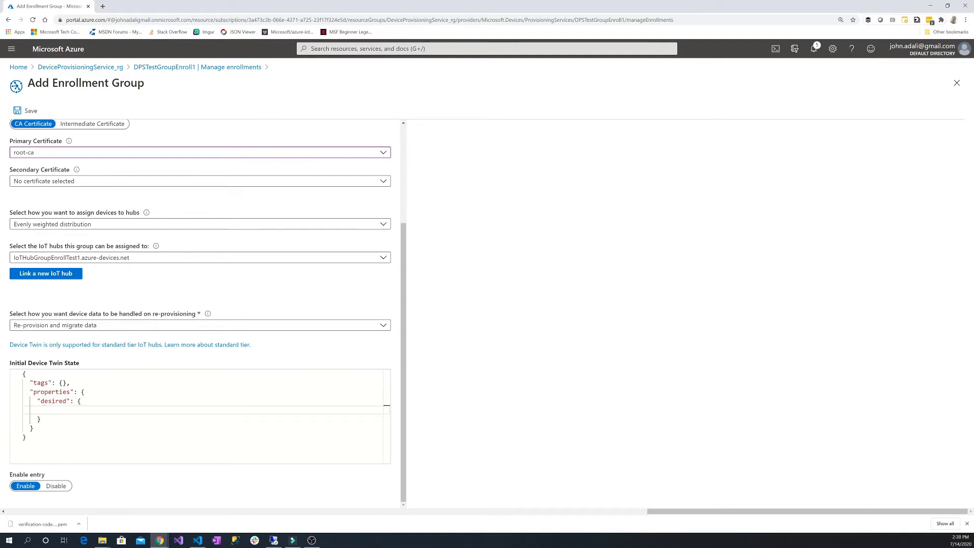
text("telemetryDelay": 2)
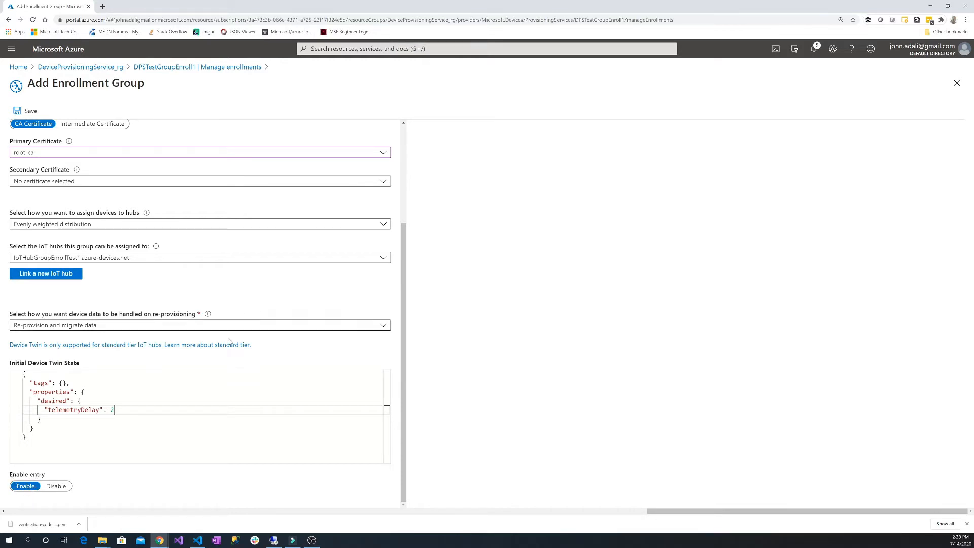
click(29, 111)
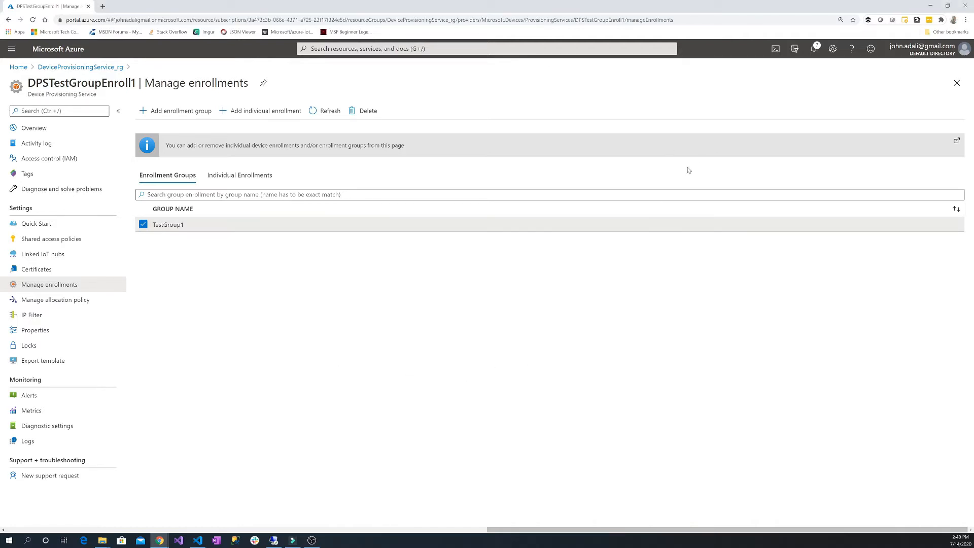
- Open Cloud Shell and change into the clouddrive/certificates directory
click(775, 49)
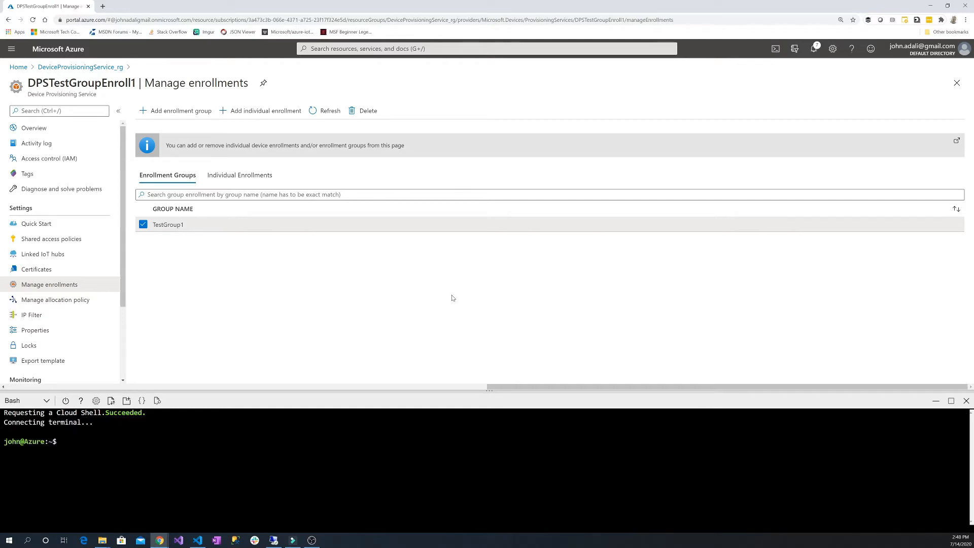
text(cd clouddrive)
key(Return)
text(cd certif)
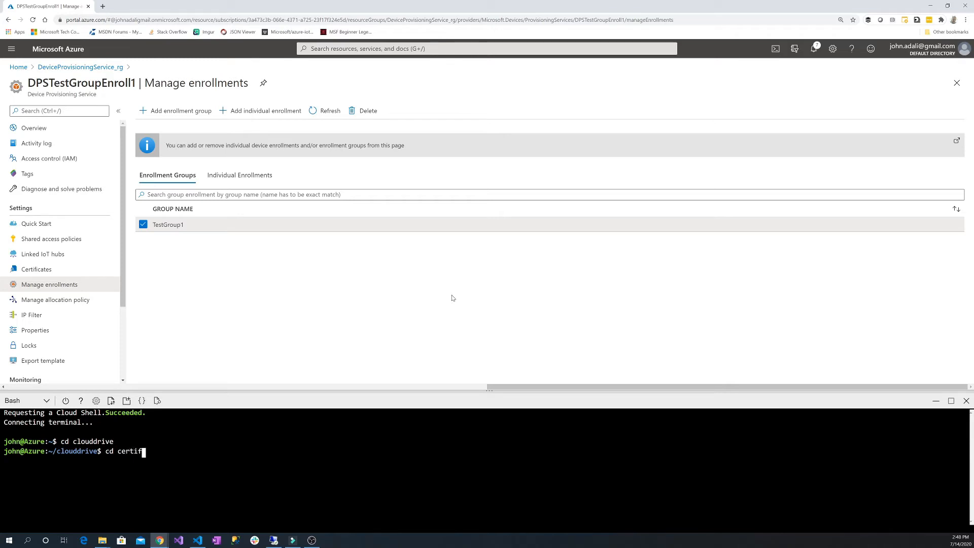
key(Tab)
key(Return)
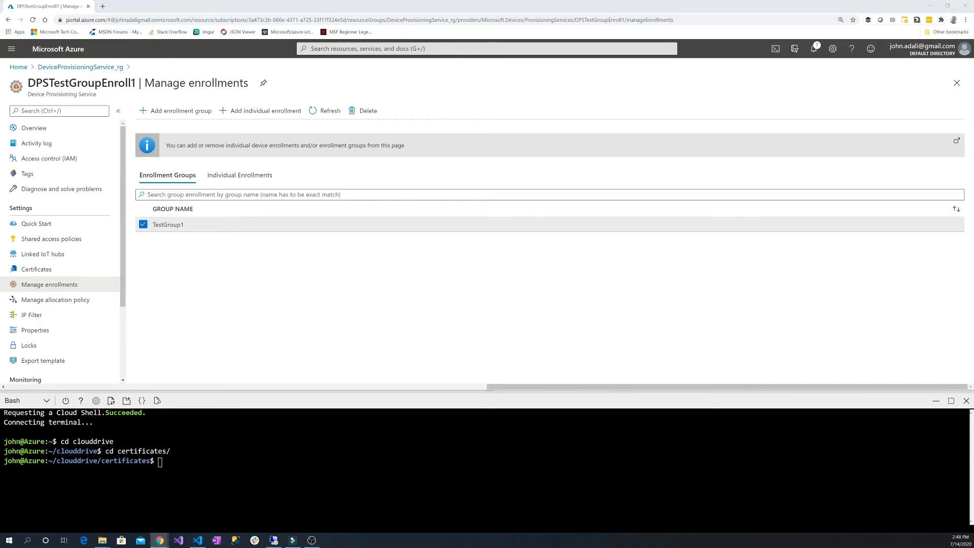
- Run ./certGen.sh create_device_certificate for the device sensor1000, pasting the copied command and replacing its sensor-thl-2000 argument
right_click(222, 467)
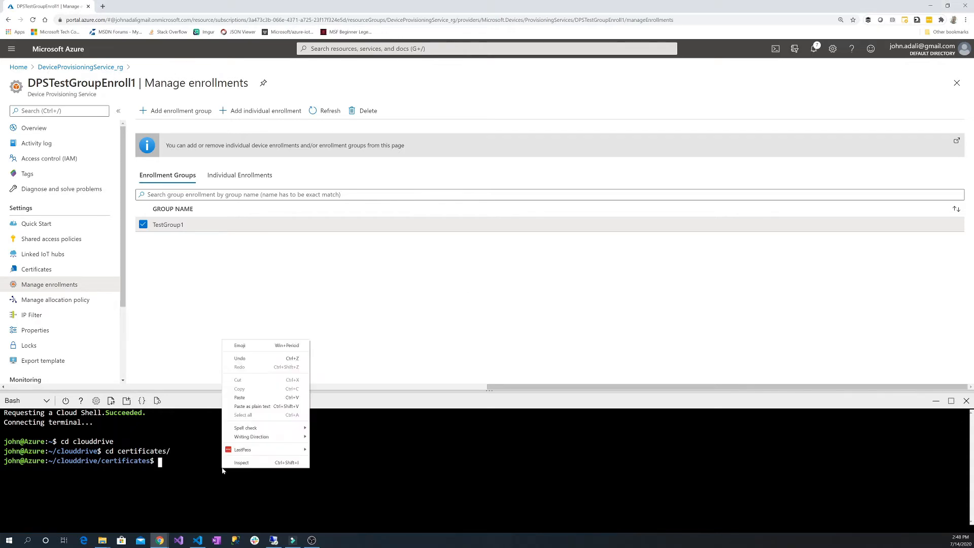
click(238, 397)
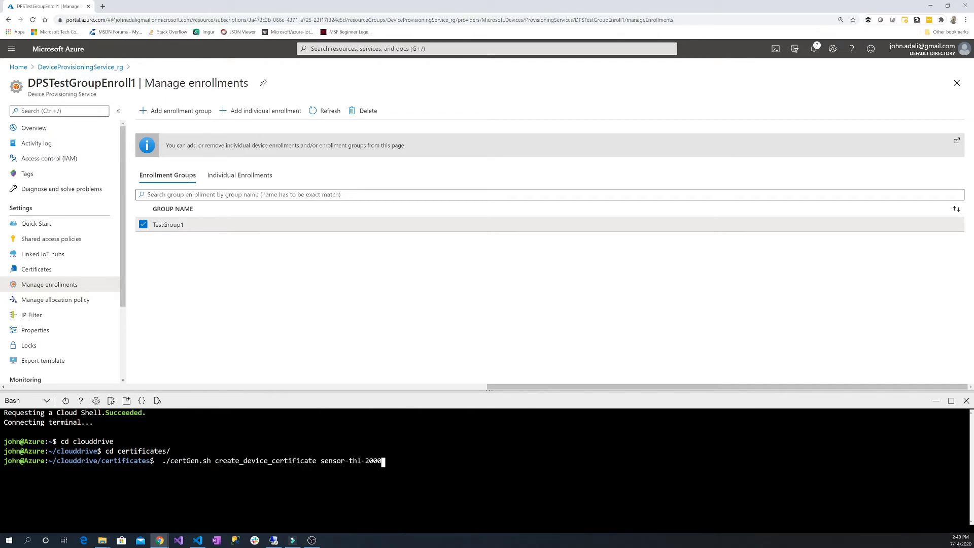
key(BackSpace)
key(BackSpace)
key(BackSpace)
key(BackSpace)
key(BackSpace)
key(BackSpace)
key(BackSpace)
key(BackSpace)
key(BackSpace)
text(1000)
key(Return)
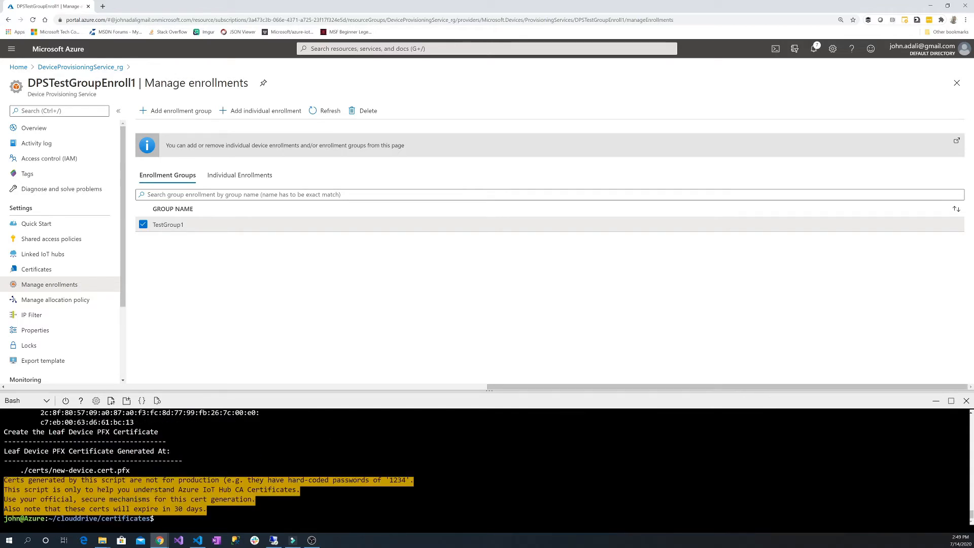
- Change into the certs directory and list its files in long format sorted by time
text(cd certs/)
key(Return)
text(ls -lt)
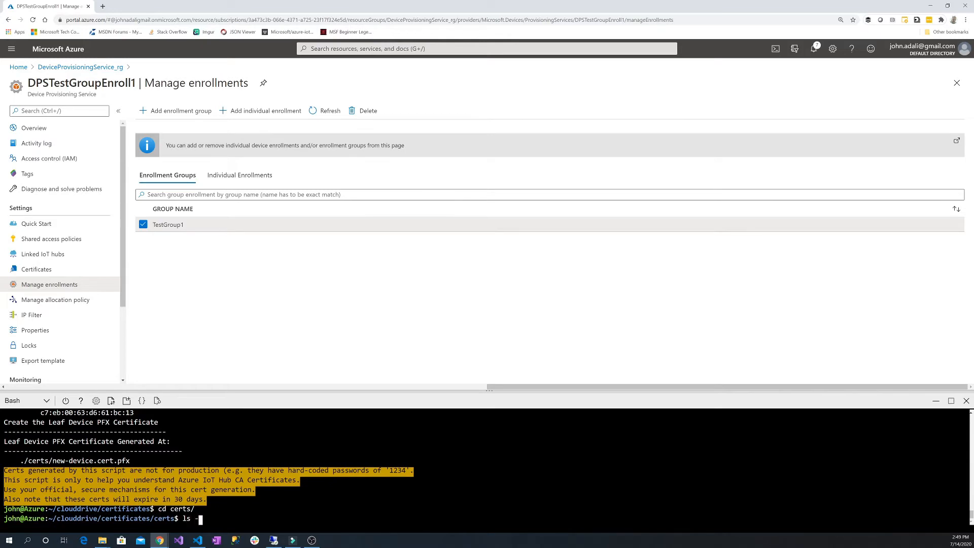
key(Return)
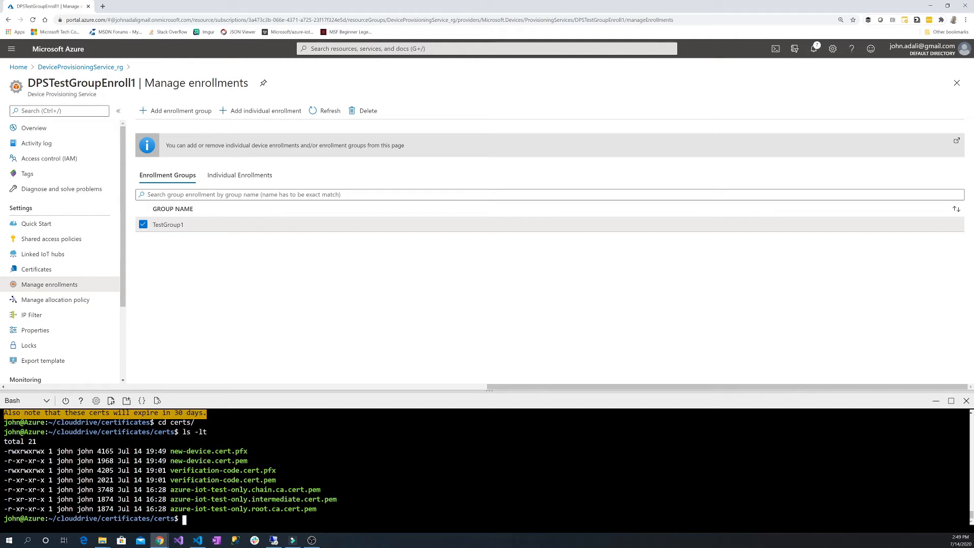
- Rename new-device.cert.pfx to sensor1000.cert.pfx with the mv command
text(mv new)
key(Tab)
text(pfx se)
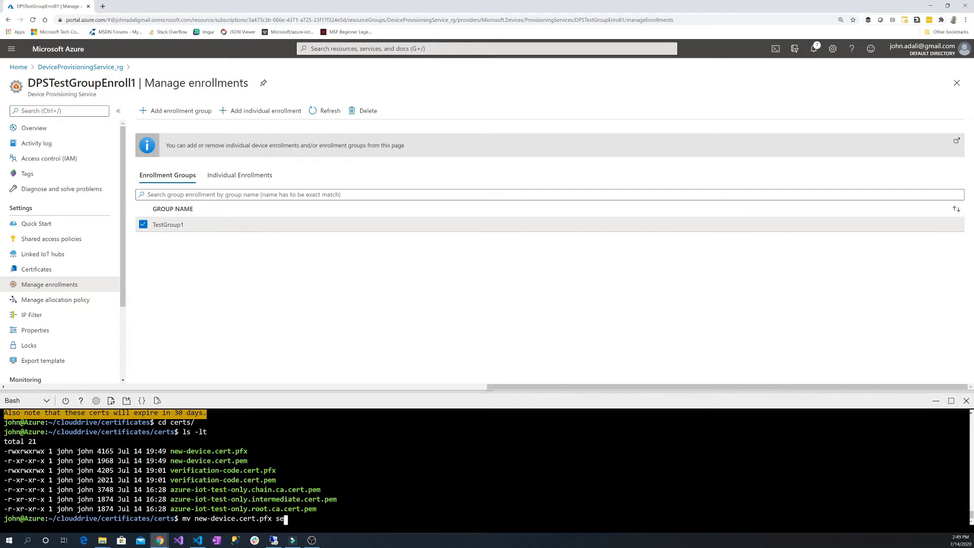
text(nsor1000.cert.pfx)
key(Return)
- Rename new-device.cert.pem to sensor1000.cert.pem with mv and list the directory in long format sorted by time
key(Up)
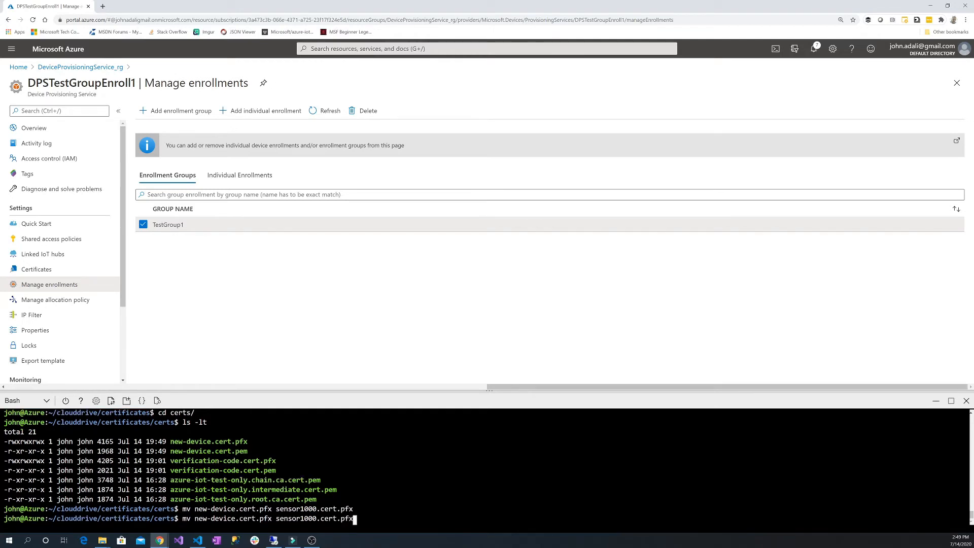
key(BackSpace)
key(BackSpace)
text(em)
key(Left)
key(Left)
key(Left)
key(Left)
key(Left)
key(Left)
key(Left)
key(Left)
key(Left)
key(Left)
key(Left)
key(Left)
key(Left)
key(Left)
key(Left)
key(Left)
key(Left)
key(Left)
key(Left)
key(BackSpace)
key(BackSpace)
text(em)
key(Return)
text(ls )
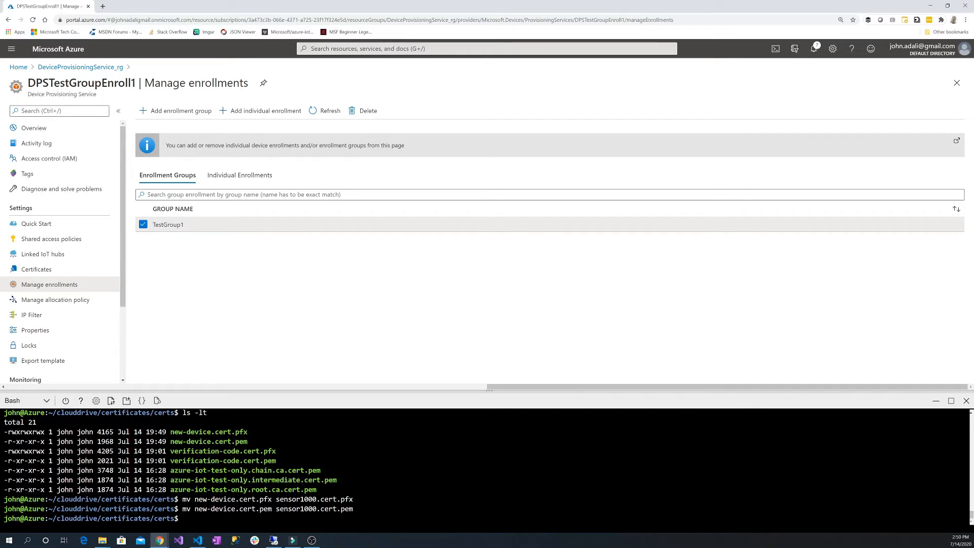
text(-lt)
key(Return)
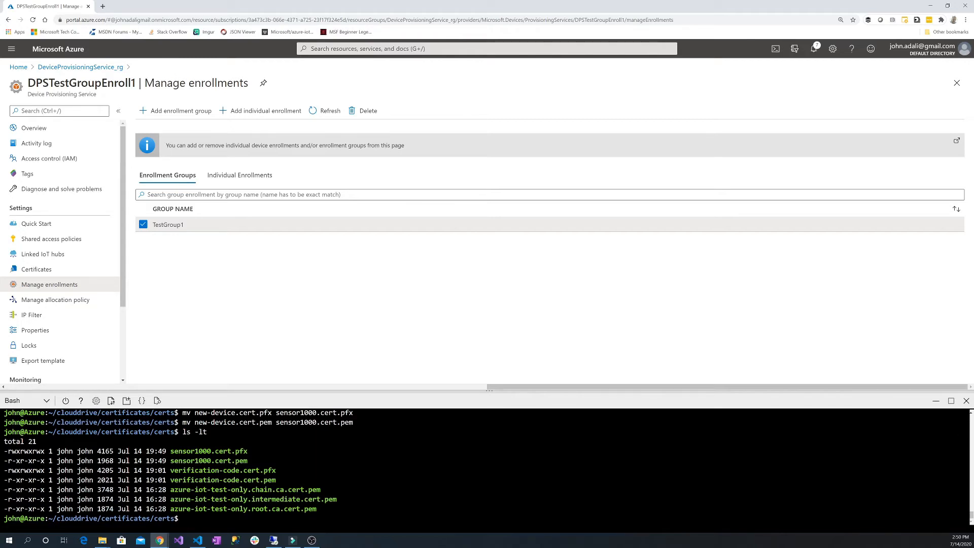
- Download sensor1000.cert.pfx and sensor1000.cert.pem from the certs directory to the local computer
text(download sensor1000.cert.pfx)
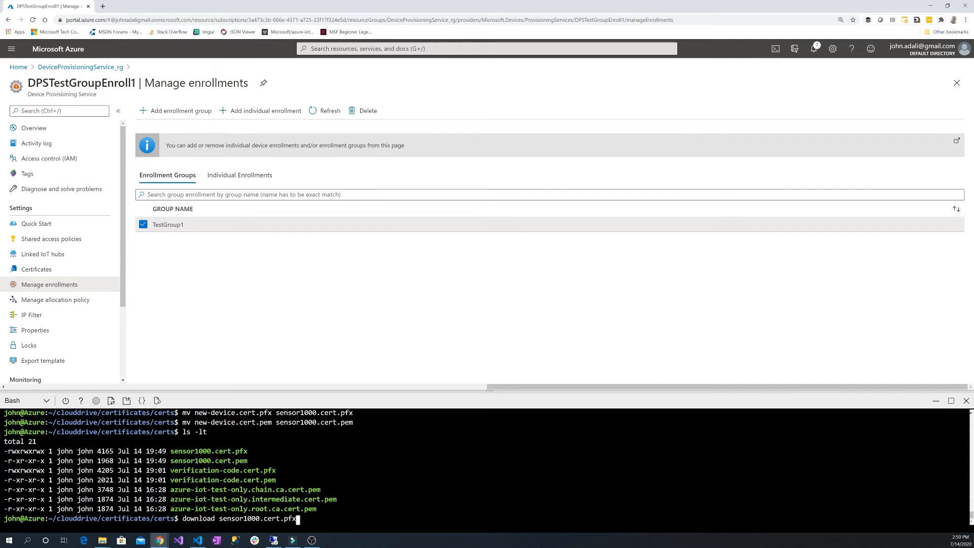
key(Return)
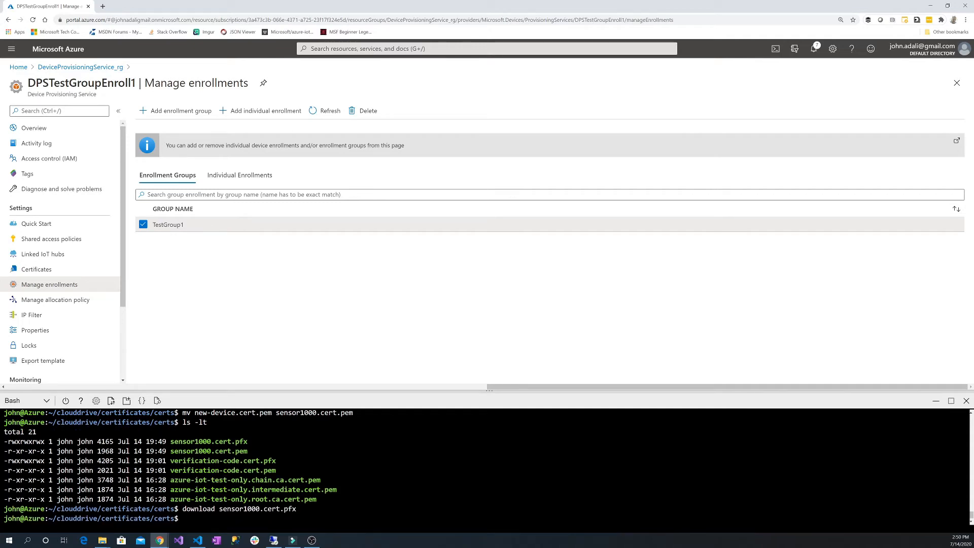
key(Up)
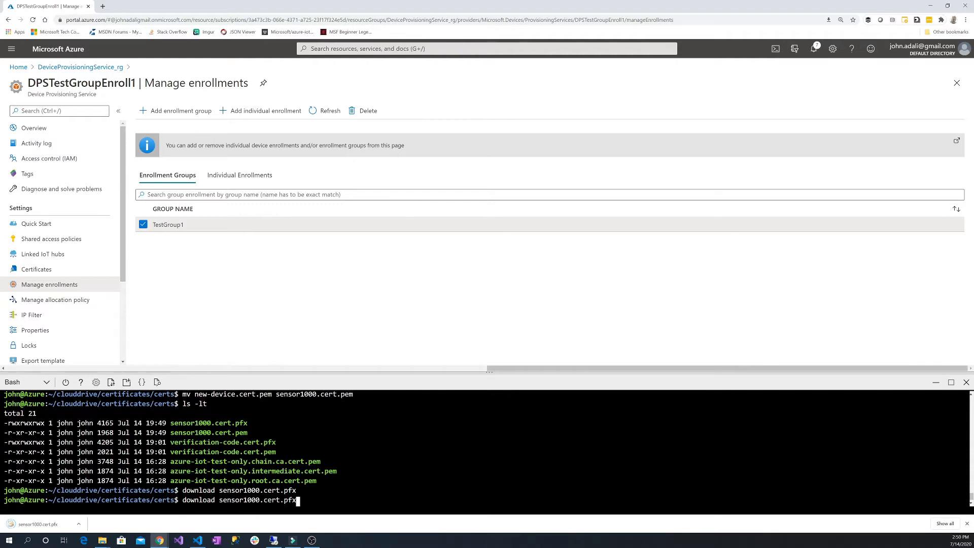
key(BackSpace)
key(BackSpace)
text(em)
key(Return)
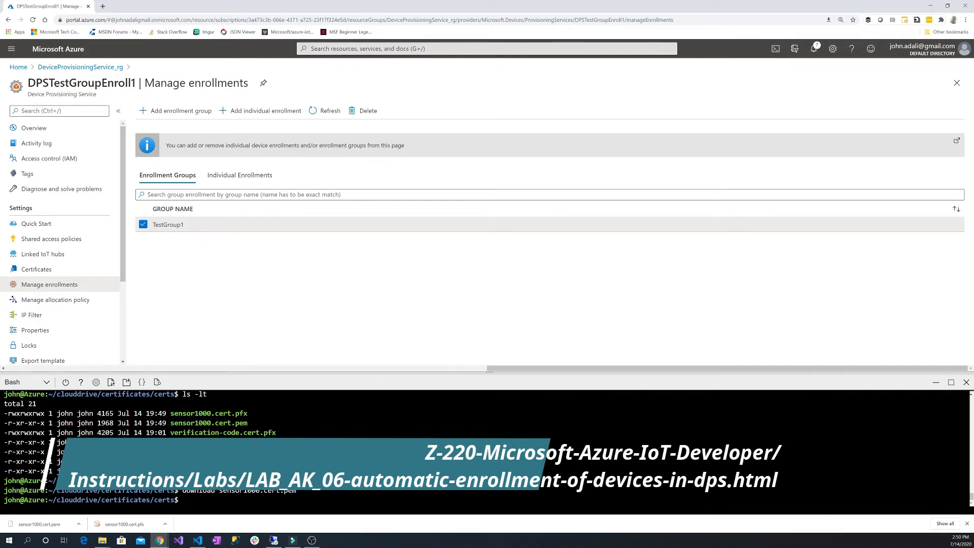
- Switch to Visual Studio Code and open the ContainerDevice folder from the Desktop
key(alt+Tab)
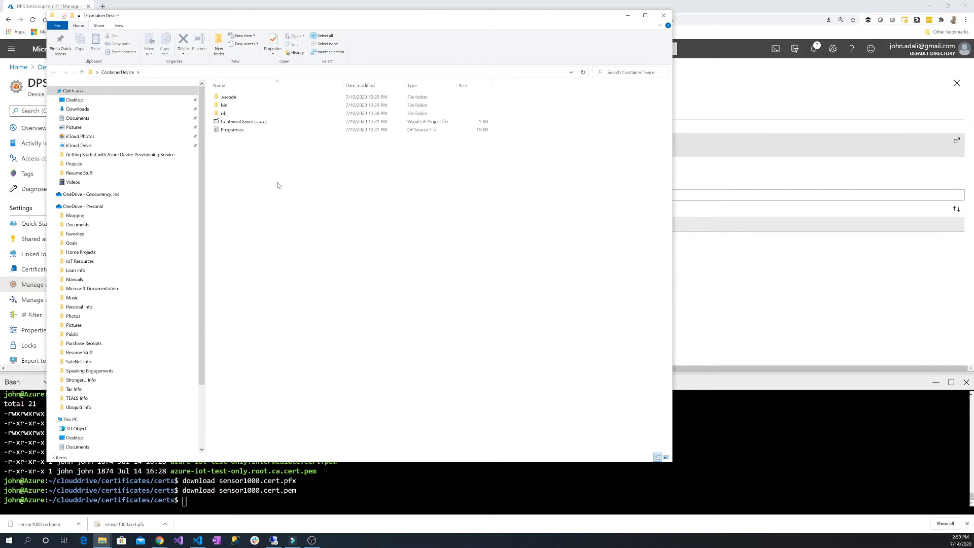
drag(315, 24, 379, 37)
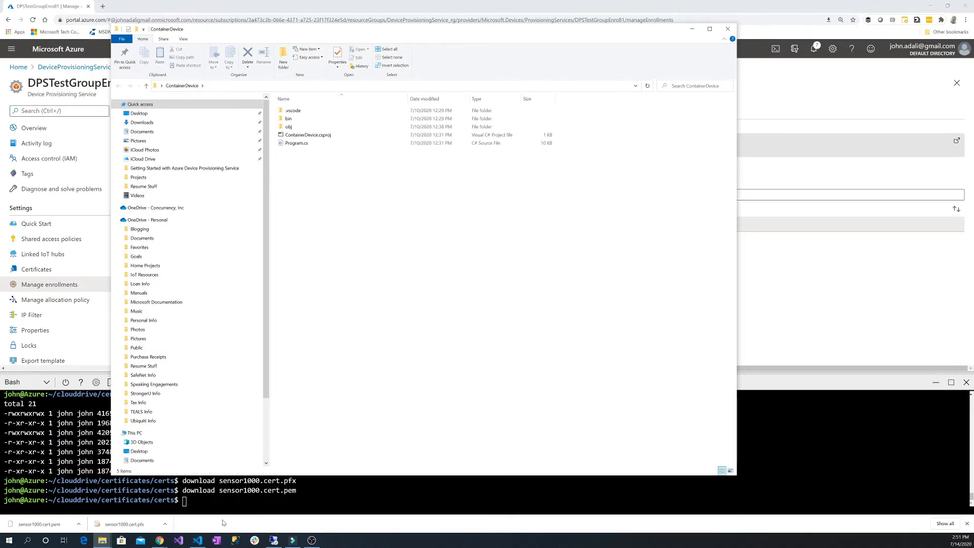
click(198, 540)
click(177, 27)
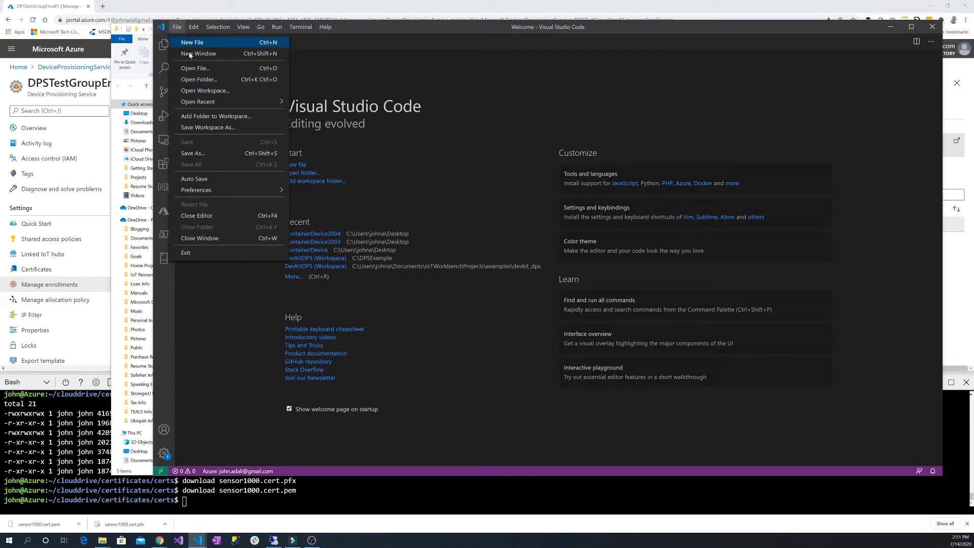
click(199, 83)
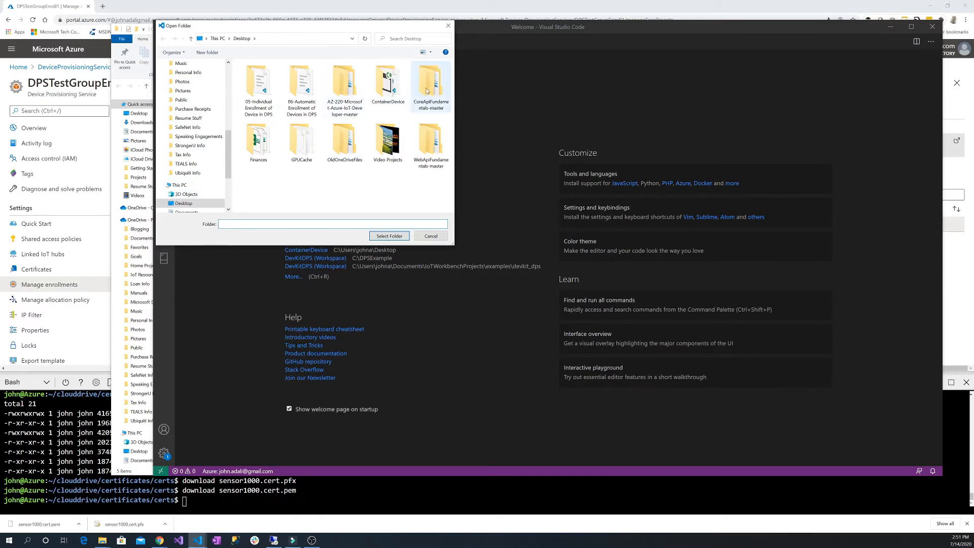
double_click(394, 90)
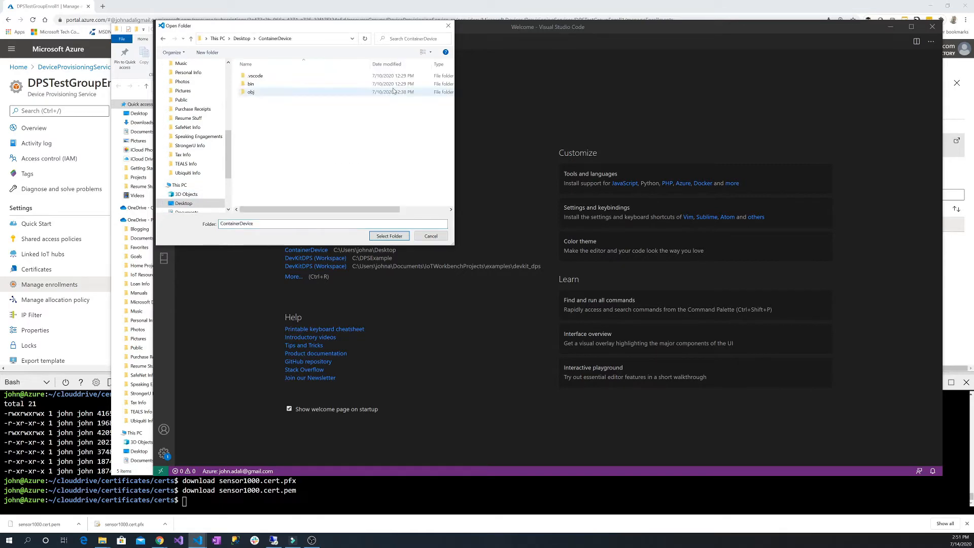
click(389, 236)
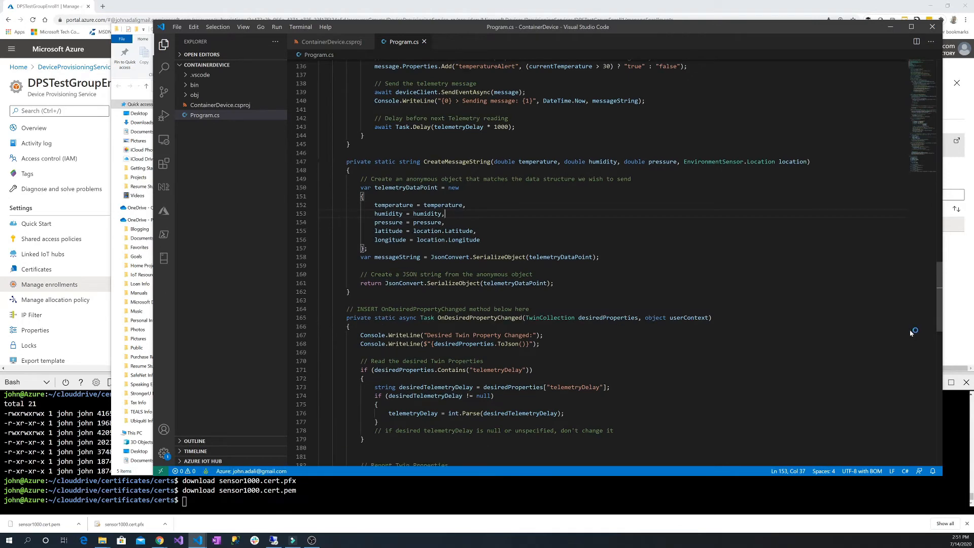
- Check the dpsIdScope and certificateFileName settings in Program.cs, and copy the ID Scope from the provisioning service's overview in the Azure portal
drag(940, 299, 938, 66)
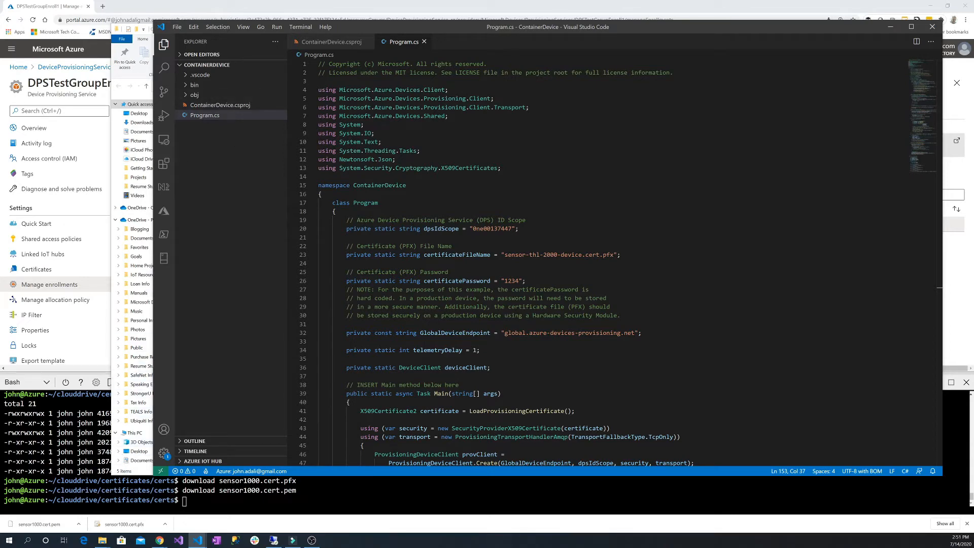
click(130, 476)
click(692, 30)
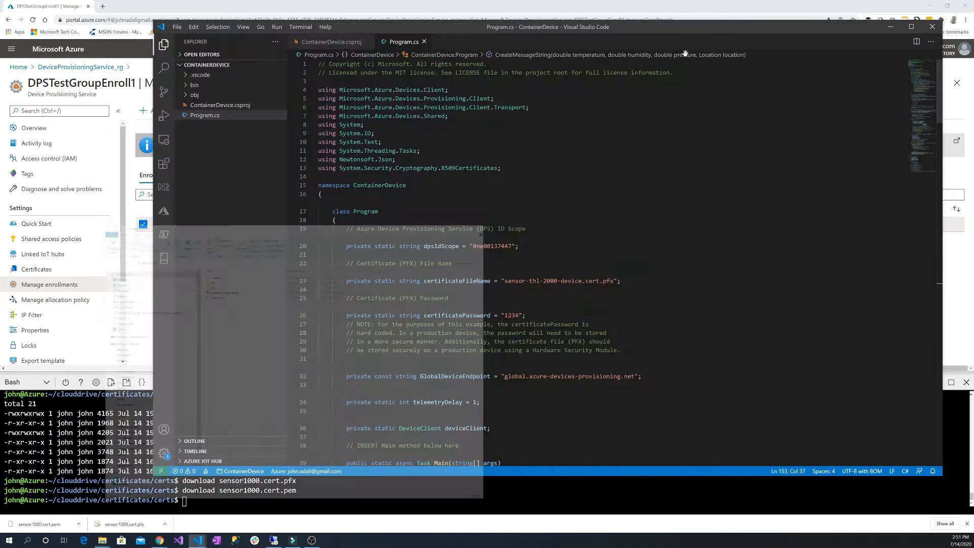
double_click(436, 246)
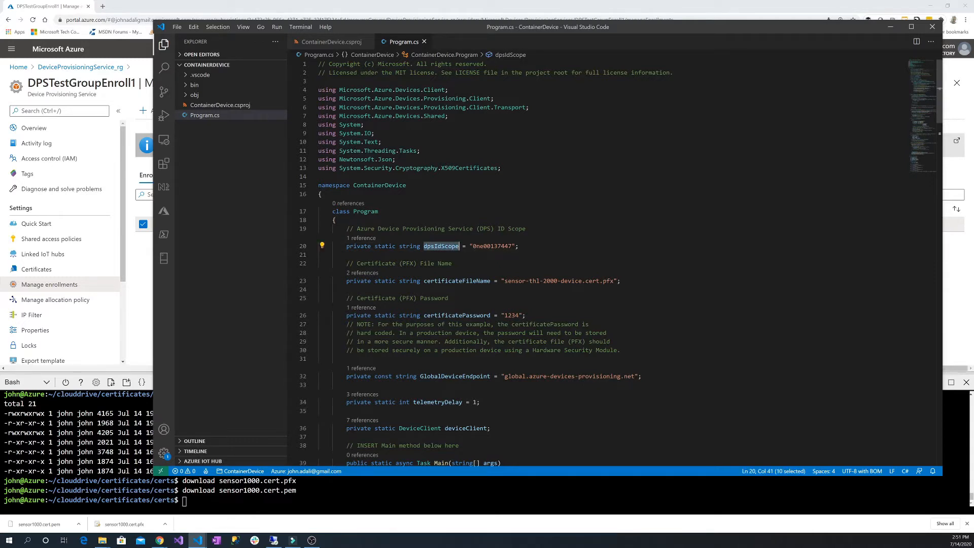
double_click(455, 281)
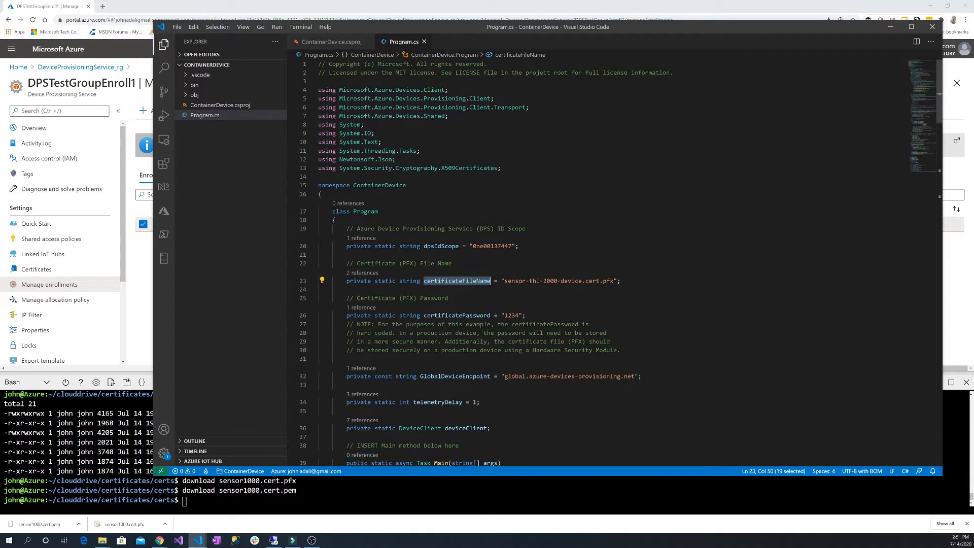
click(385, 11)
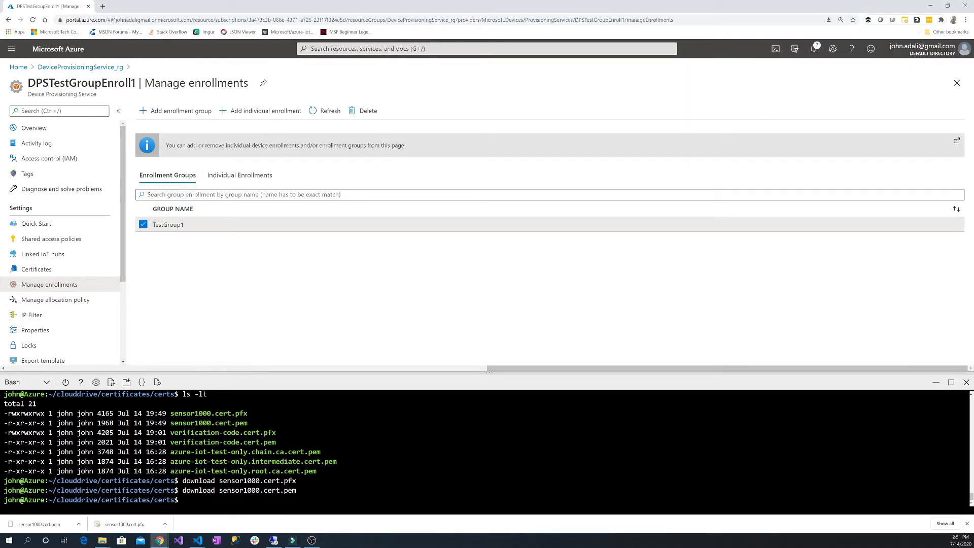
click(38, 129)
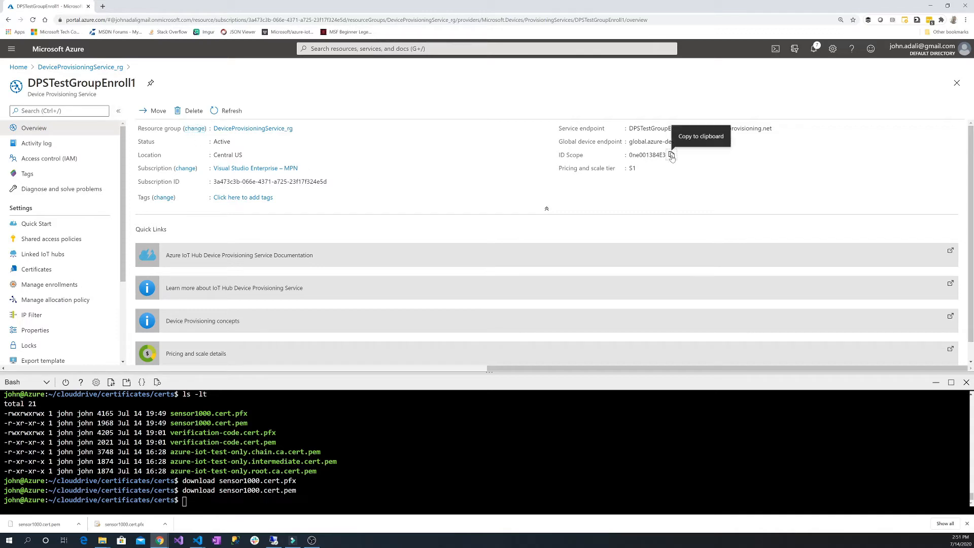
click(671, 155)
- Back in Visual Studio Code, replace the dpsIdScope value in Program.cs with the copied ID Scope 0ne001384E3
mouse_move(198, 540)
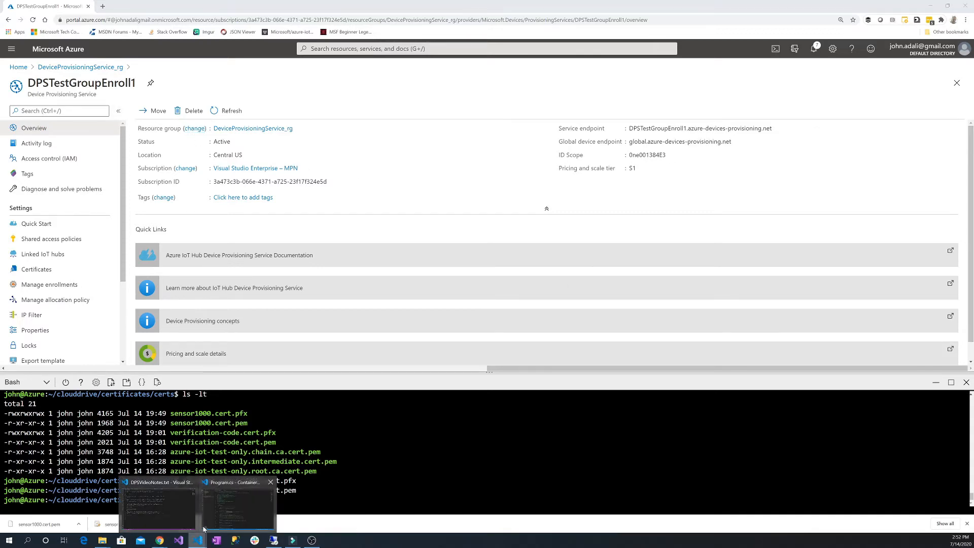
click(221, 514)
click(221, 514)
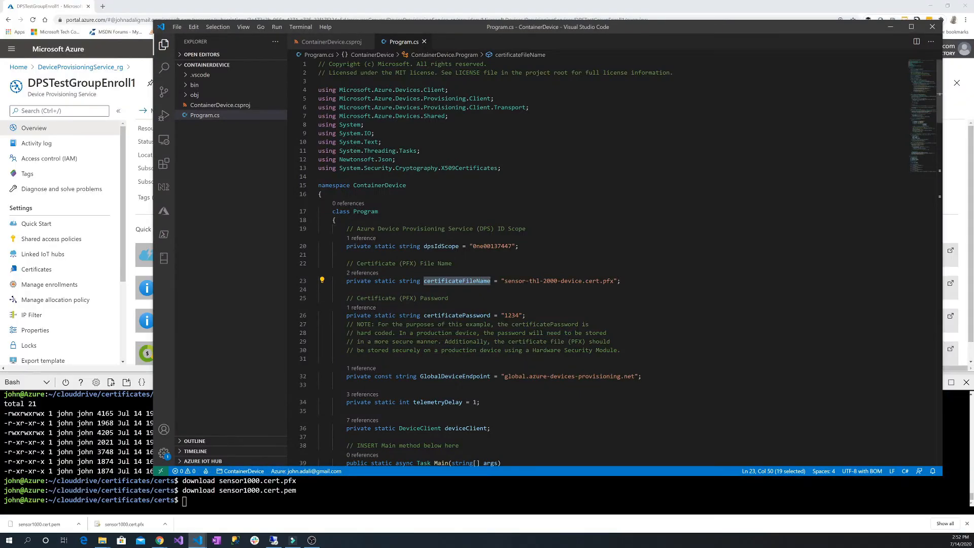
double_click(492, 246)
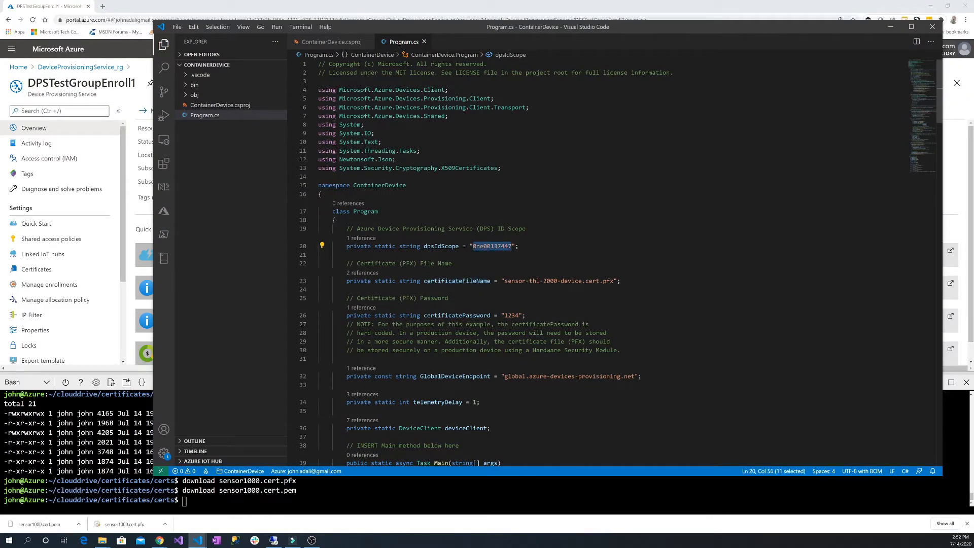
key(ctrl+v)
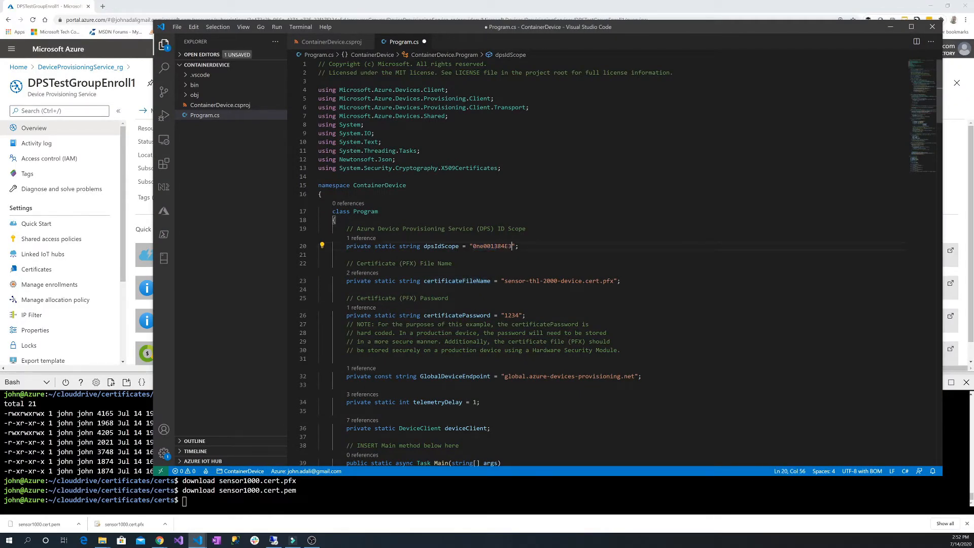
- Change the certificateFileName value in Program.cs to sensor1000.pfx and save the file
click(526, 282)
text(1000)
key(Delete)
key(Delete)
key(Delete)
key(Delete)
key(Delete)
key(Delete)
key(Delete)
key(Delete)
key(Delete)
key(Delete)
key(Delete)
key(Delete)
key(Delete)
key(Delete)
key(Delete)
key(Delete)
key(Delete)
key(Delete)
key(Delete)
key(Delete)
key(Delete)
key(ctrl+s)
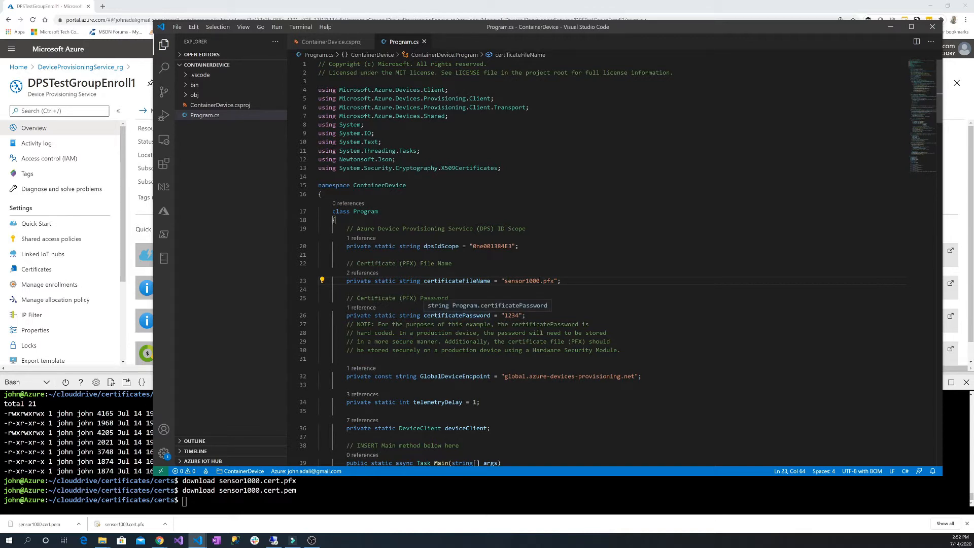
- Review the certificatePassword and GlobalDeviceEndpoint settings in Program.cs, comparing the endpoint with the global device endpoint in the Azure portal
drag(506, 315, 520, 316)
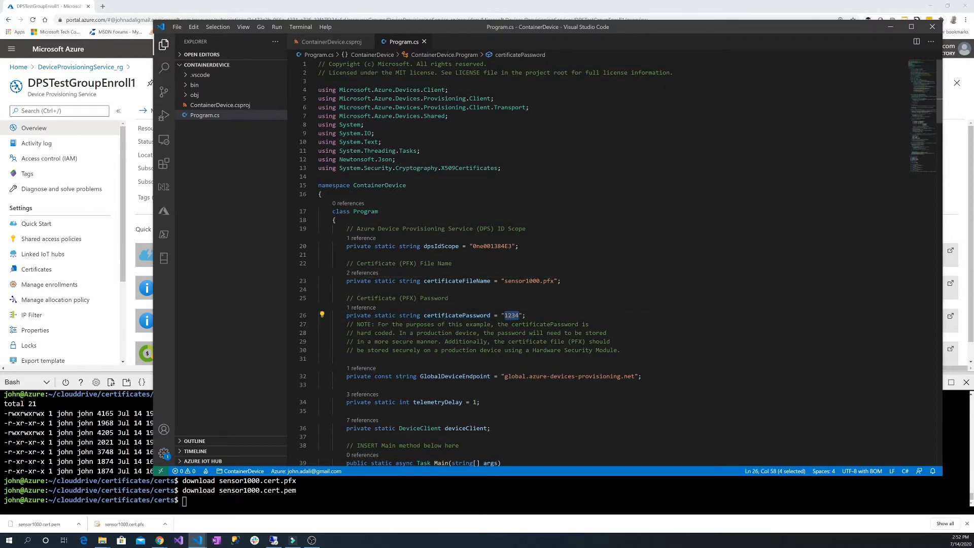
scroll(521, 315, down, 4)
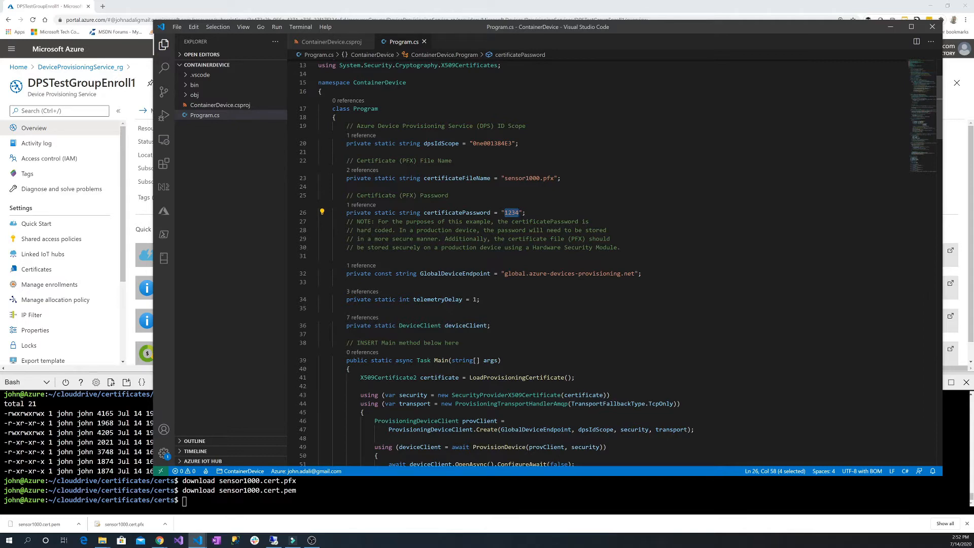
click(492, 4)
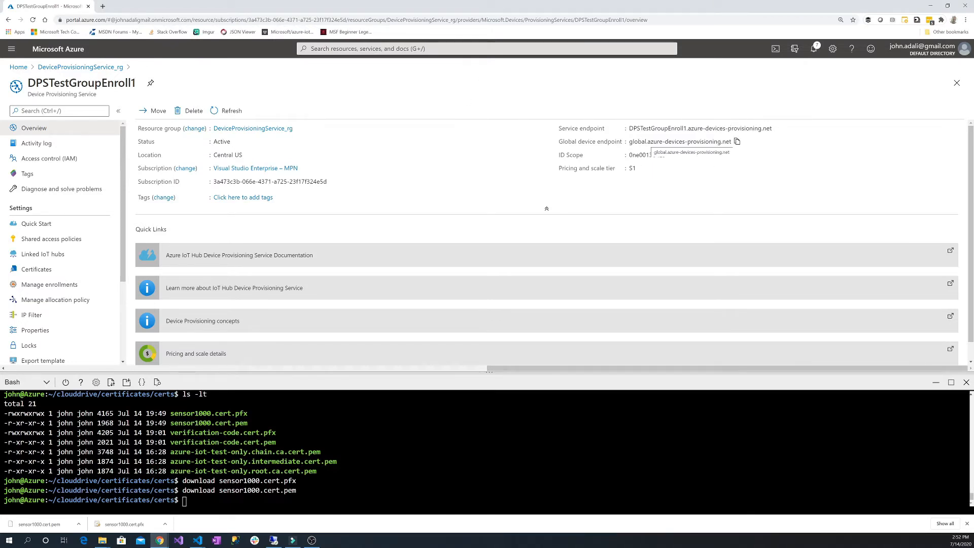
mouse_move(198, 540)
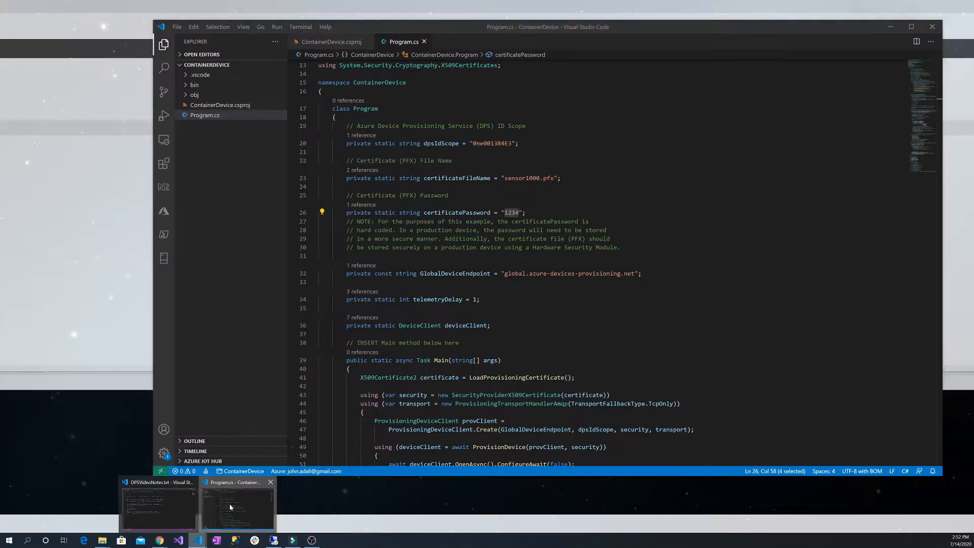
click(230, 508)
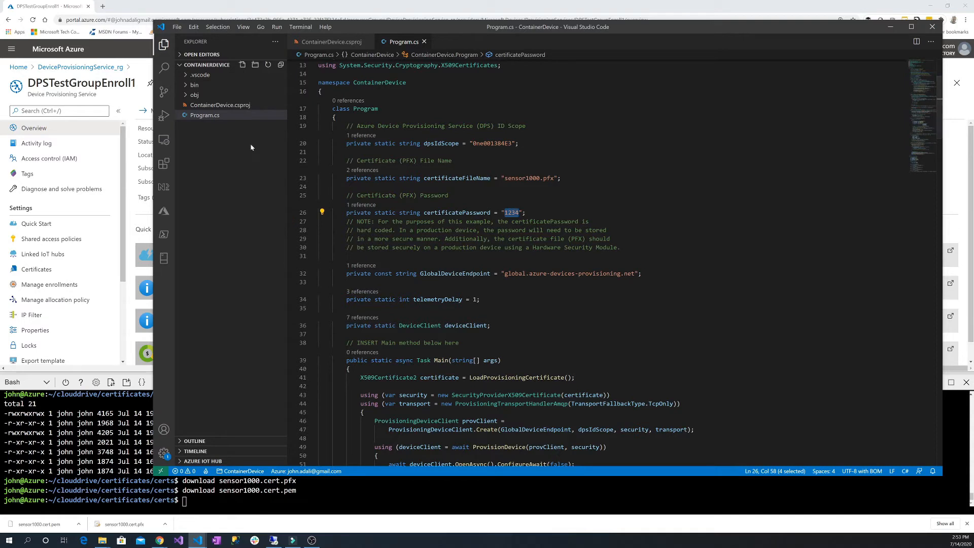
- Copy sensor1000.cert.pfx from the Downloads folder into the ContainerDevice project folder using File Explorer
right_click(210, 116)
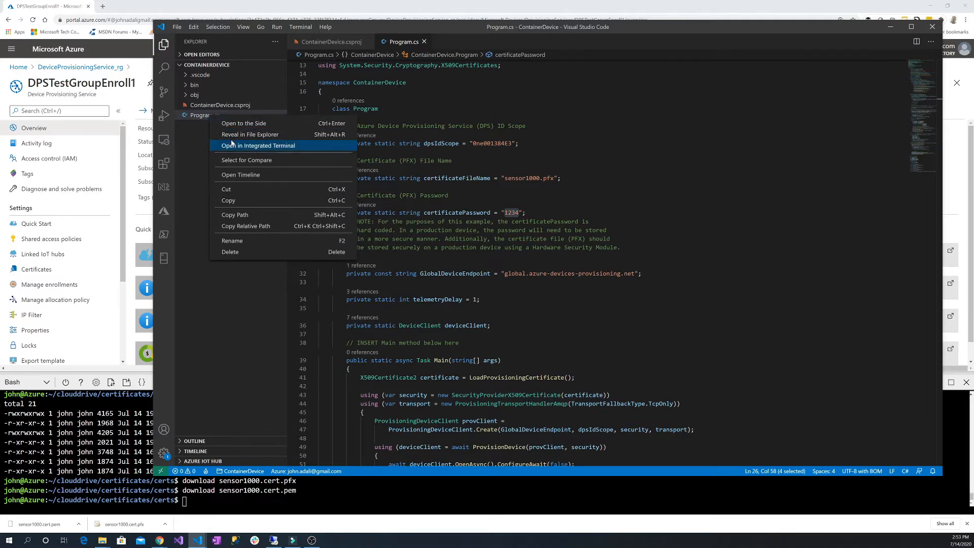
click(235, 135)
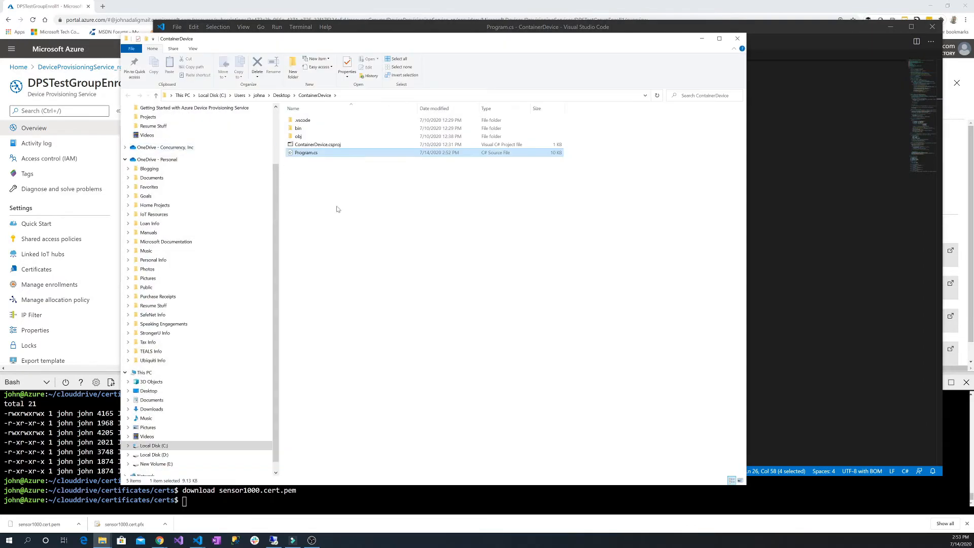
click(107, 543)
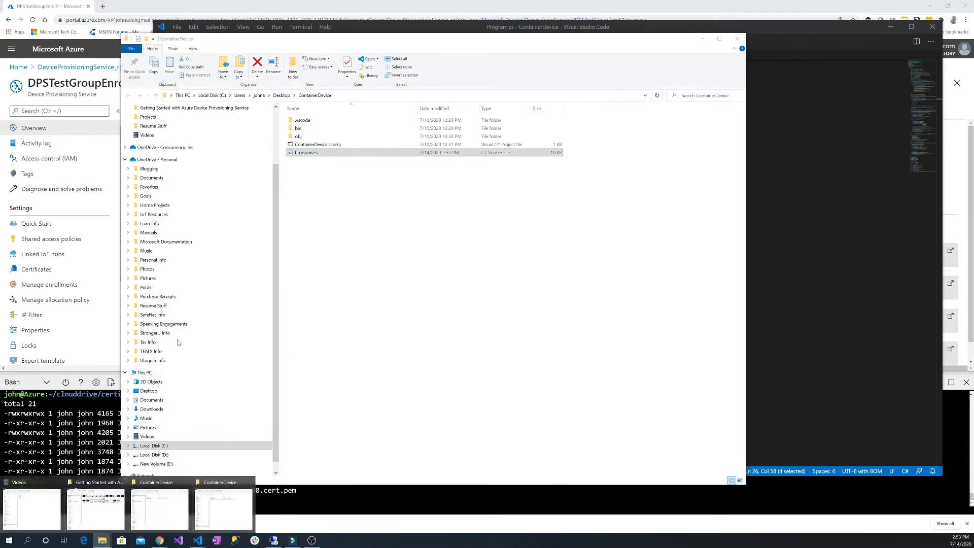
click(151, 409)
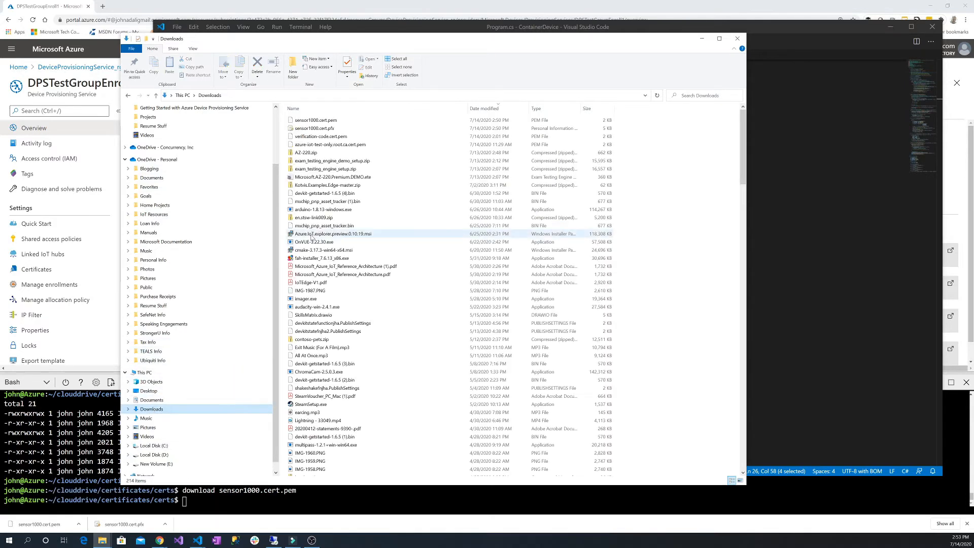
right_click(321, 130)
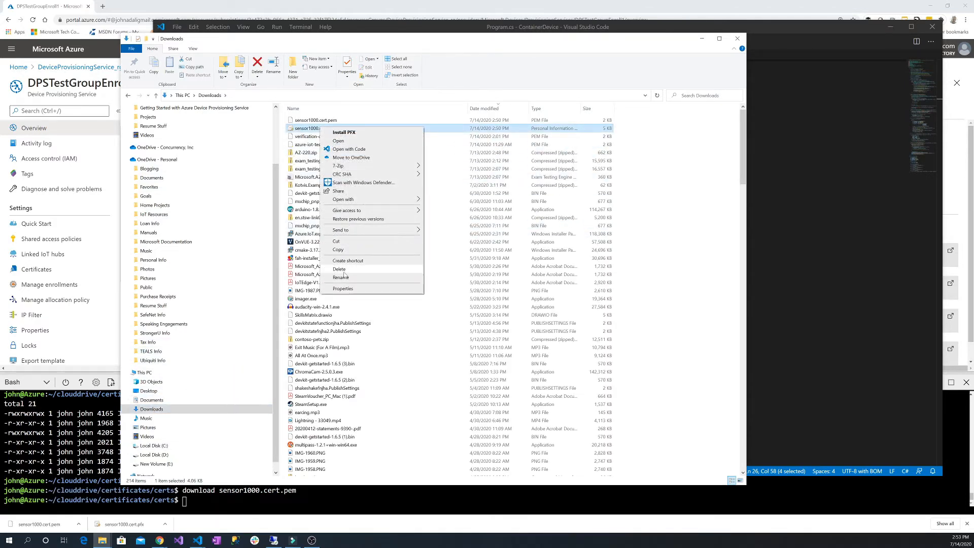
click(338, 249)
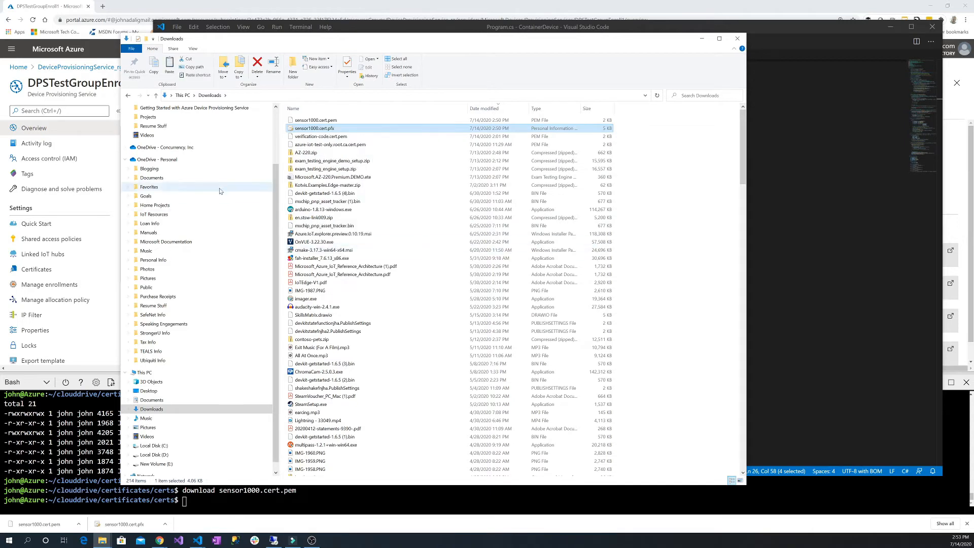
click(128, 95)
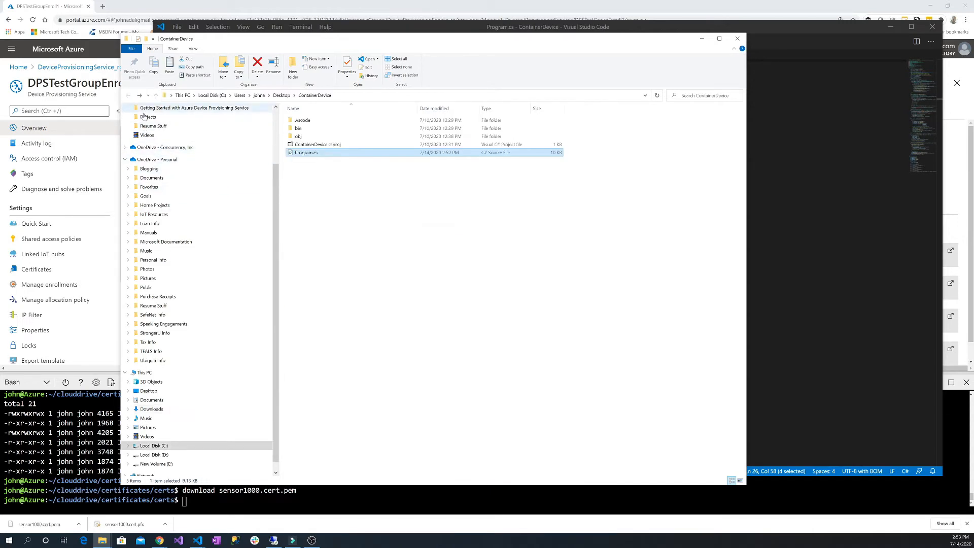
right_click(325, 203)
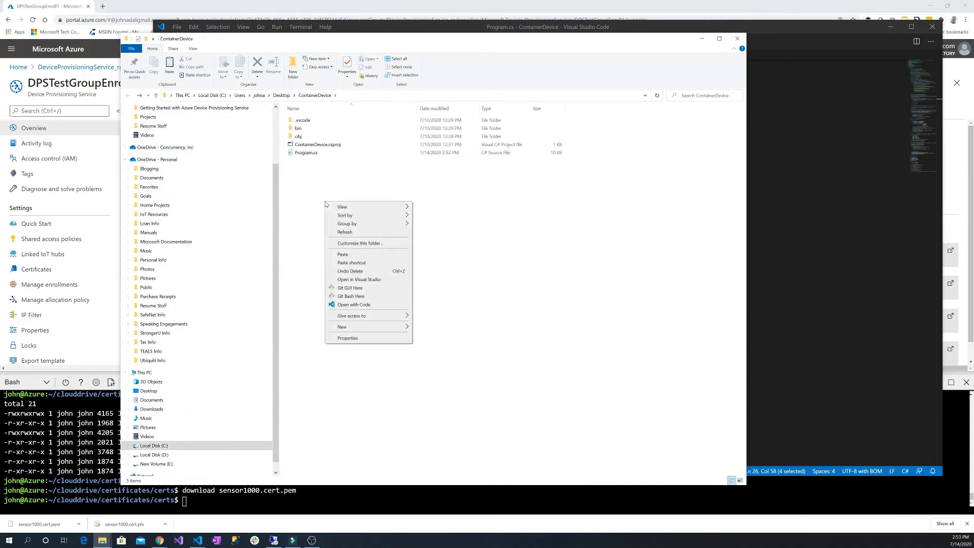
click(349, 255)
click(701, 38)
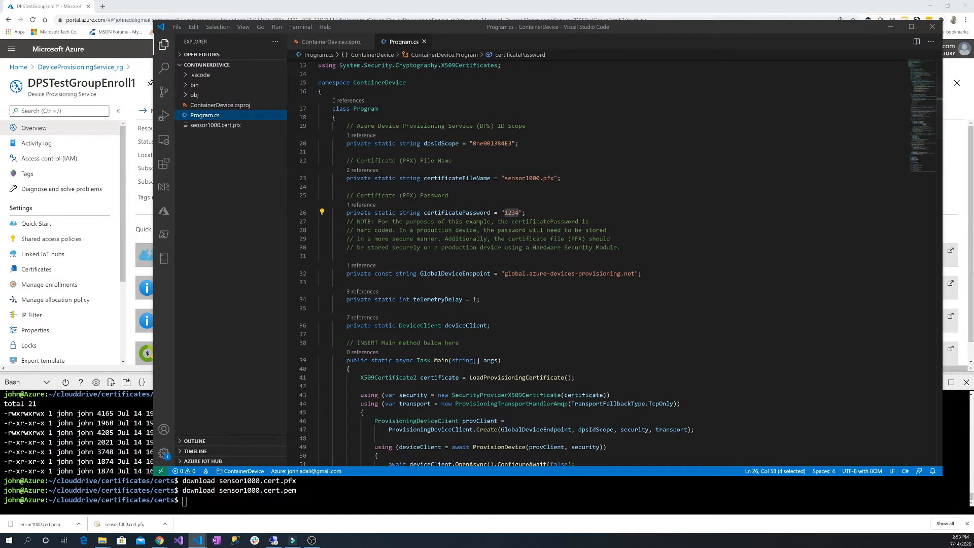
- Change the certificate file name in the None Update entry of ContainerDevice.csproj to sensor1000.pfx and save the file
click(159, 541)
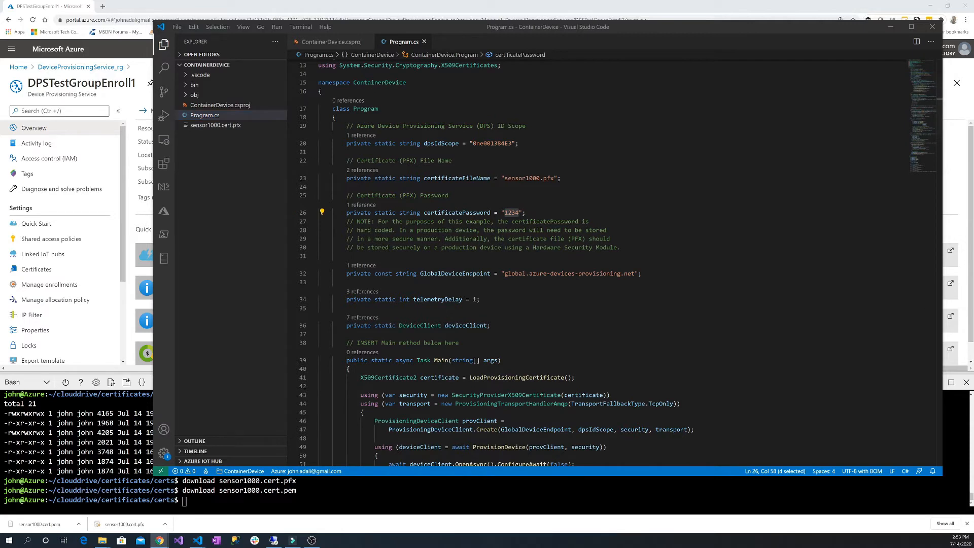
click(222, 107)
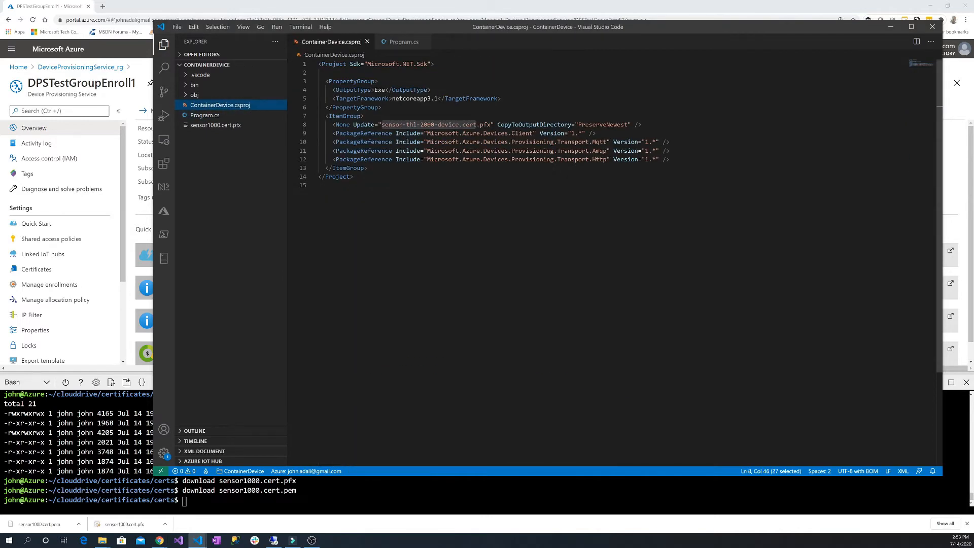
click(385, 125)
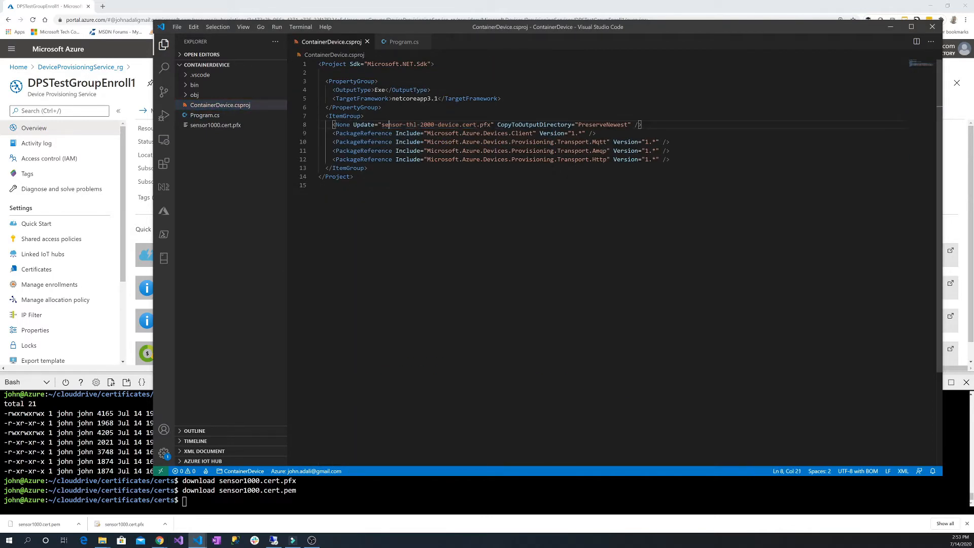
drag(399, 125, 404, 125)
text(1000)
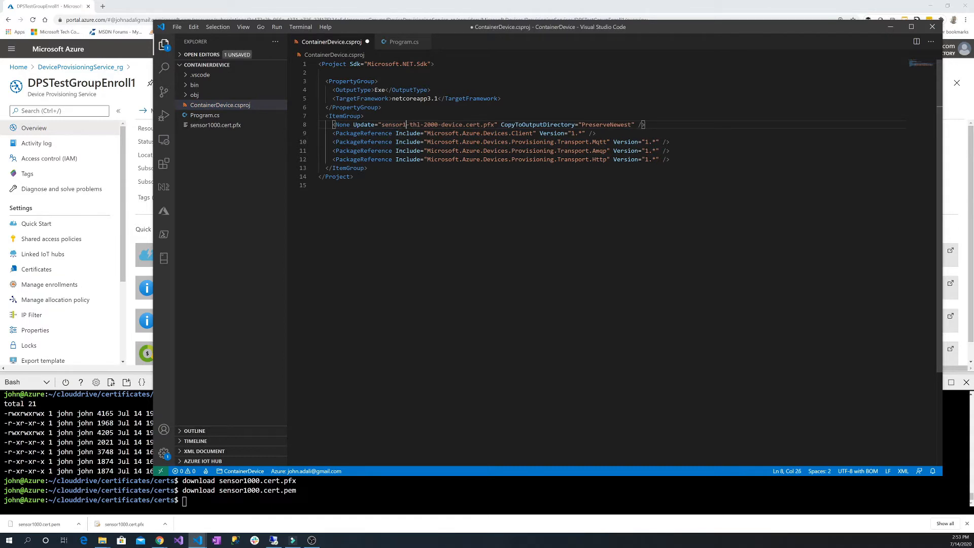
key(Delete)
key(Delete)
key(Delete)
key(Delete)
key(Delete)
key(Delete)
key(Delete)
key(Delete)
key(Delete)
key(Delete)
key(Delete)
key(Delete)
key(Delete)
key(Delete)
key(Delete)
key(Delete)
key(Delete)
key(Delete)
key(Delete)
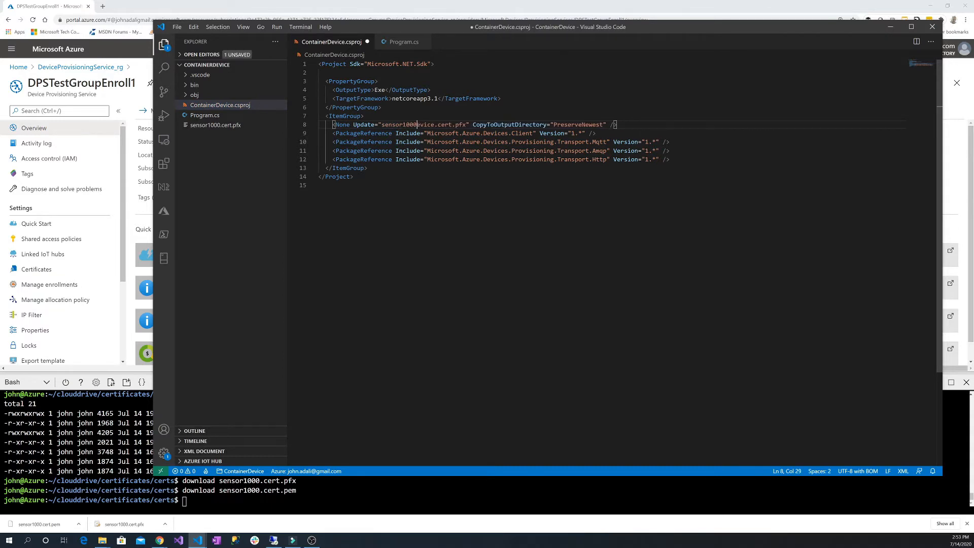
key(Delete)
key(Delete)
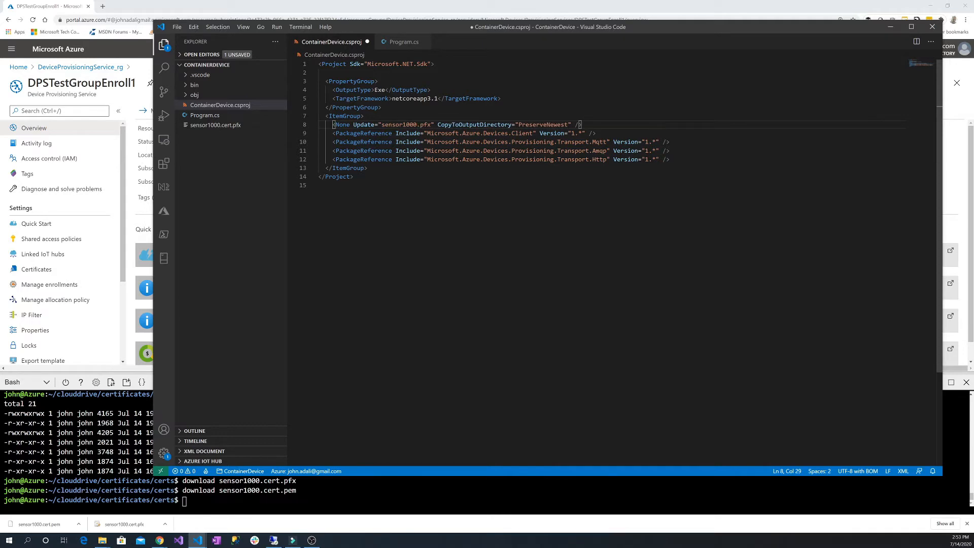
key(ctrl+s)
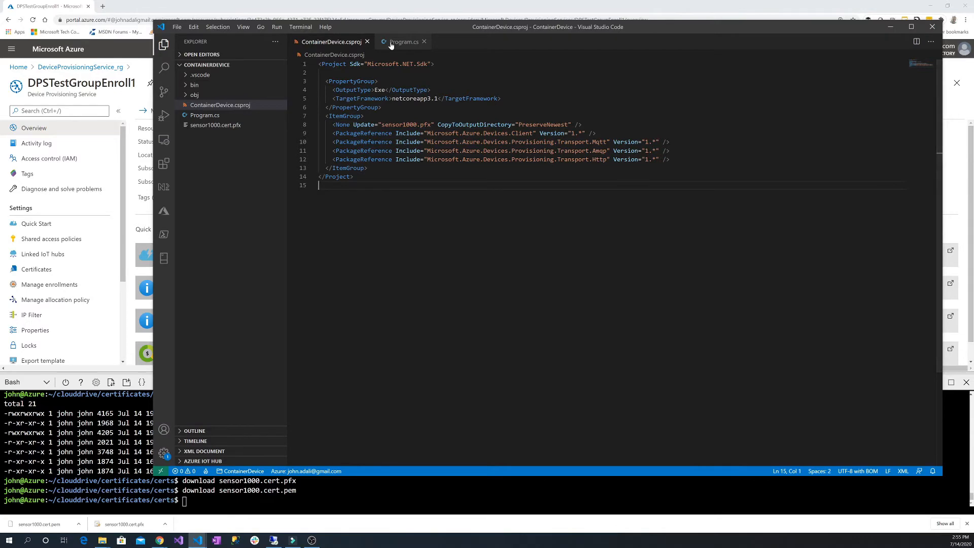
- Review the Program.cs code, from the Main and certificate-loading methods through device provisioning, telemetry sending and desired property handling
click(392, 42)
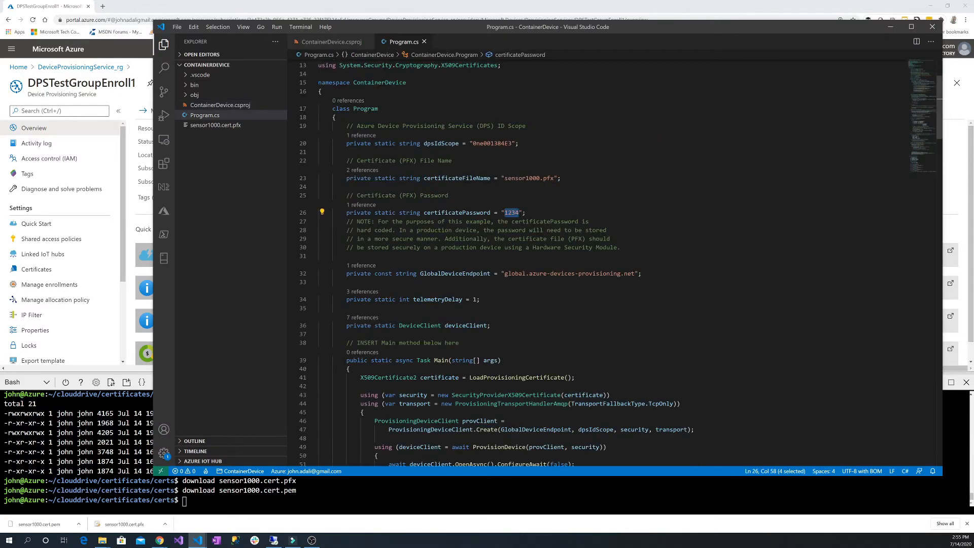
click(526, 212)
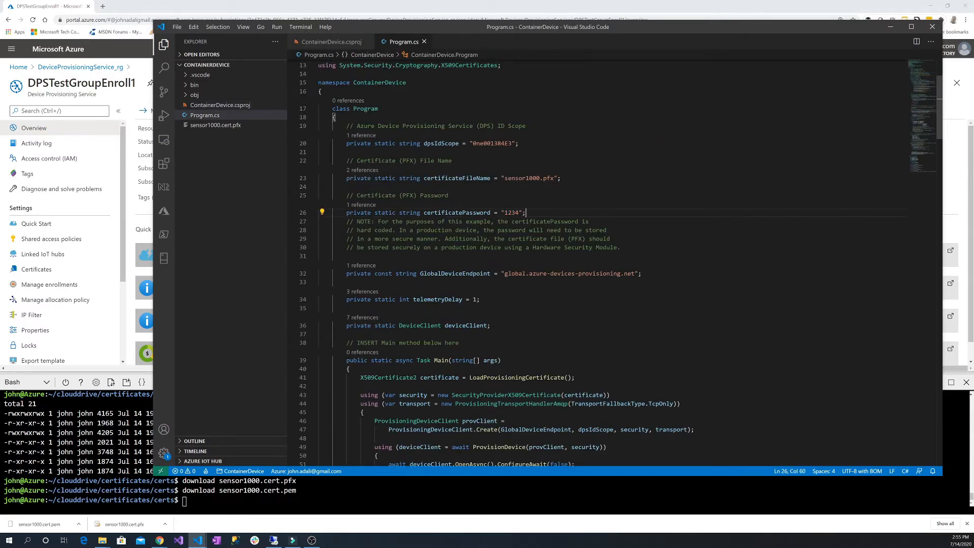
scroll(609, 264, down, 5)
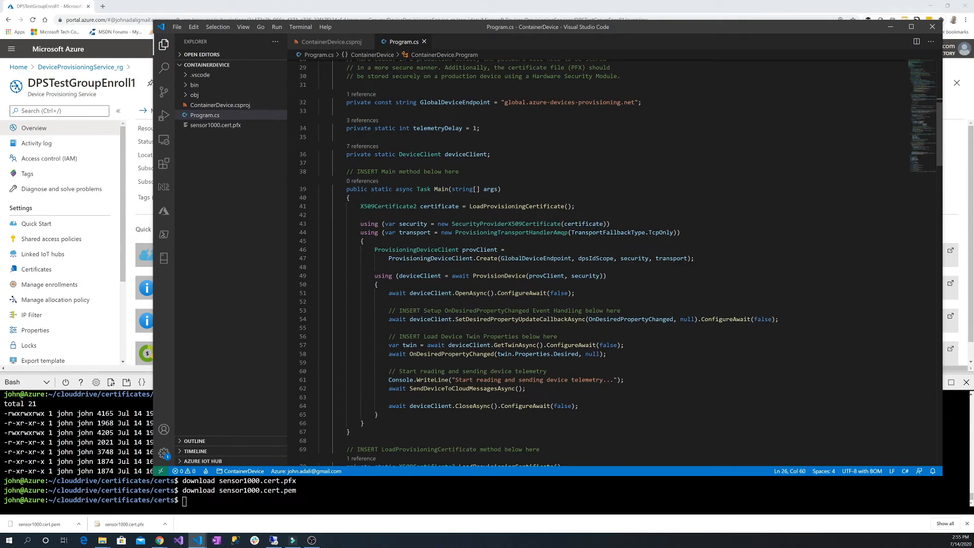
scroll(609, 263, down, 4)
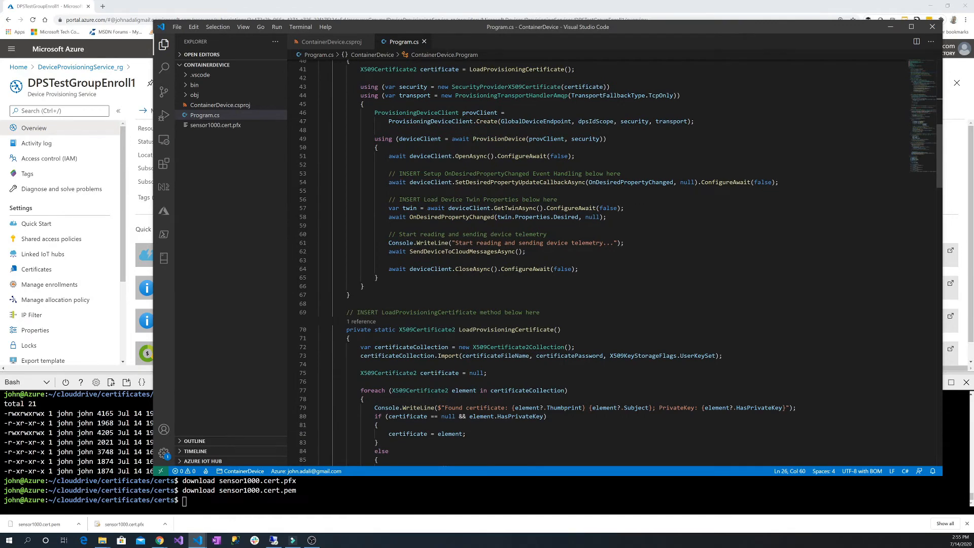
scroll(609, 263, down, 18)
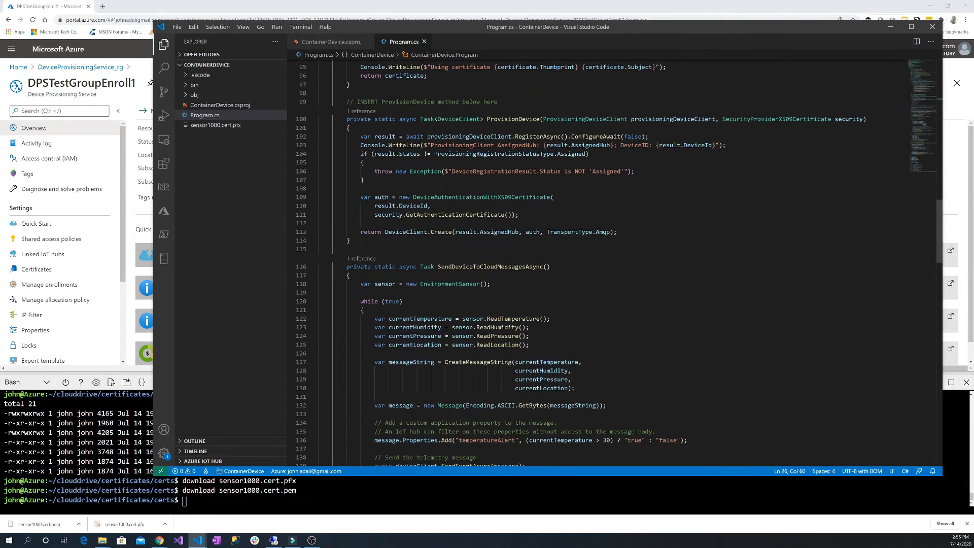
scroll(609, 264, down, 5)
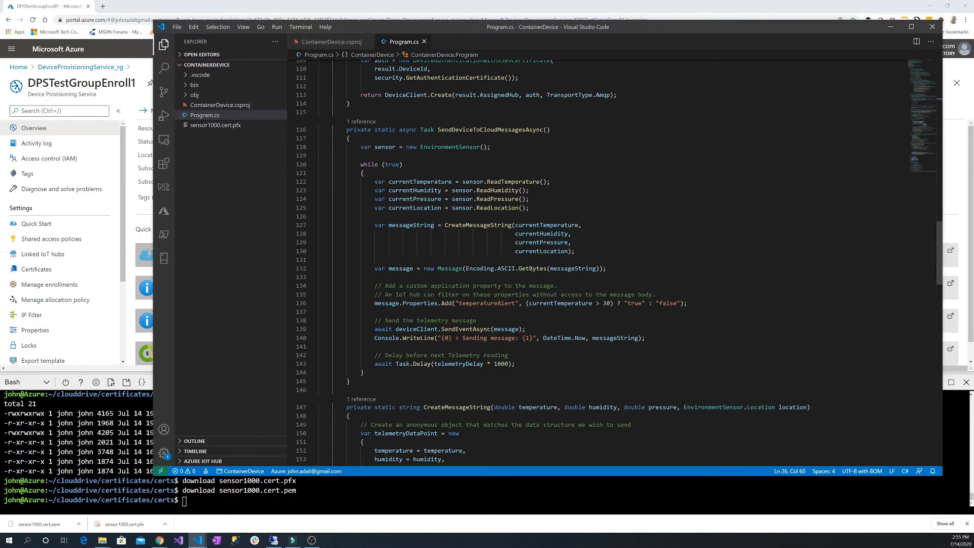
scroll(334, 267, down, 19)
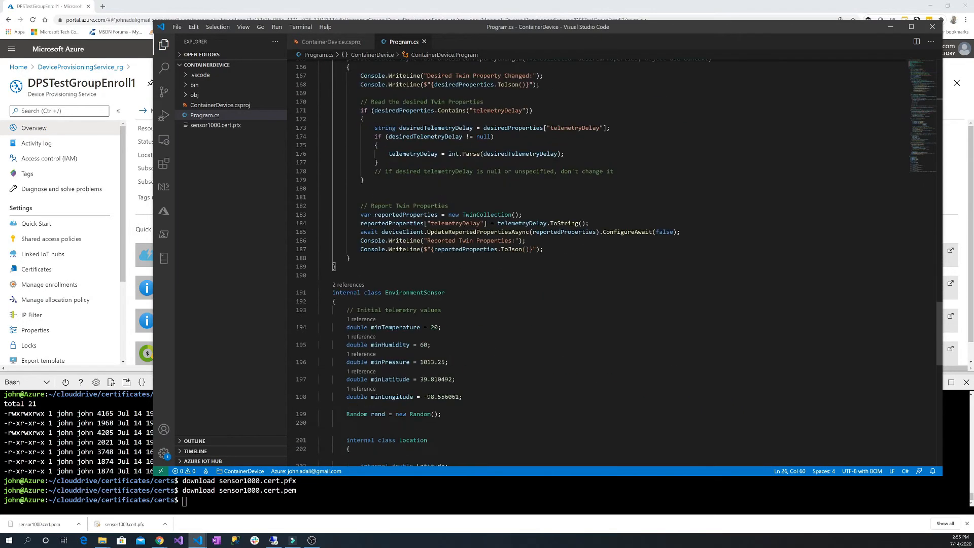
scroll(558, 254, up, 1)
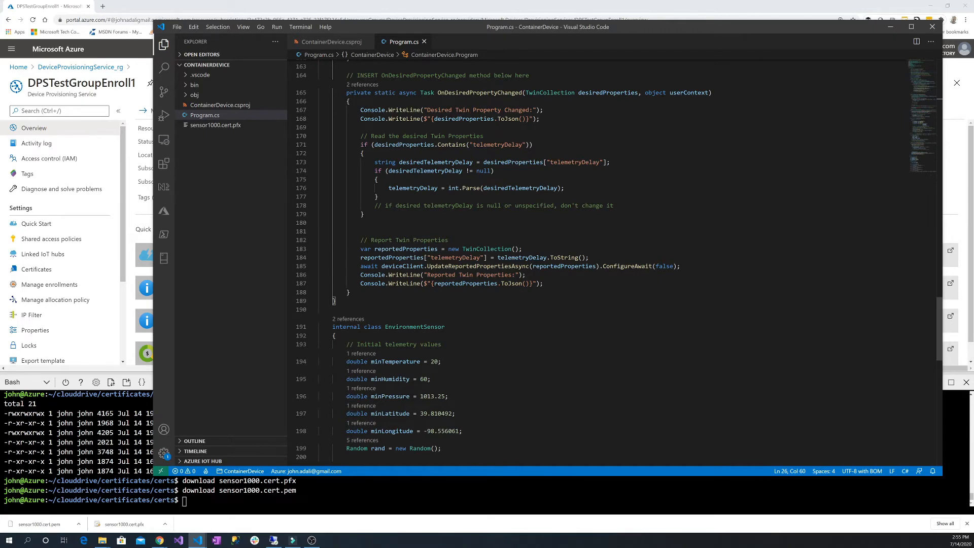
double_click(455, 257)
scroll(456, 257, up, 17)
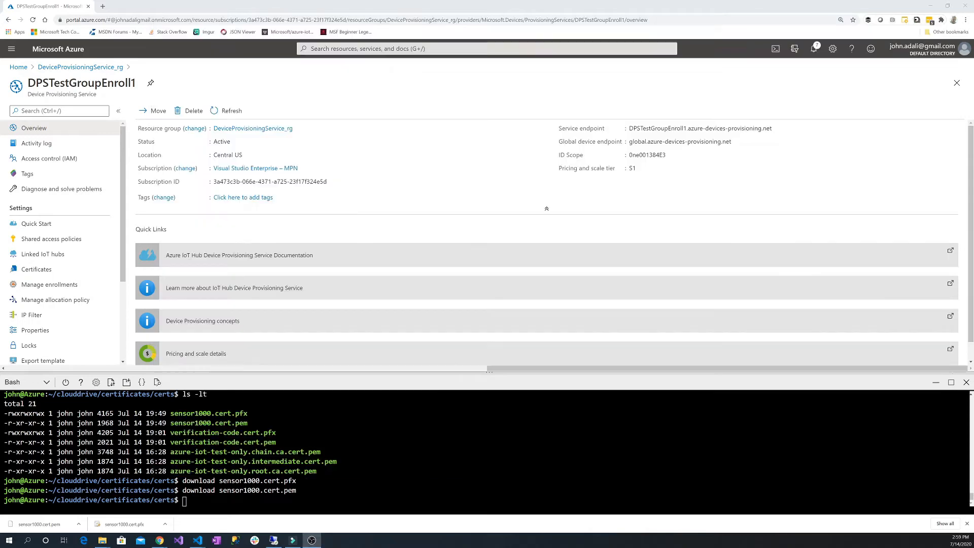
- In Azure Cloud Shell in the browser, go up to the certificates directory and run ./certGen.sh create_device_certificate sensor1001
click(573, 10)
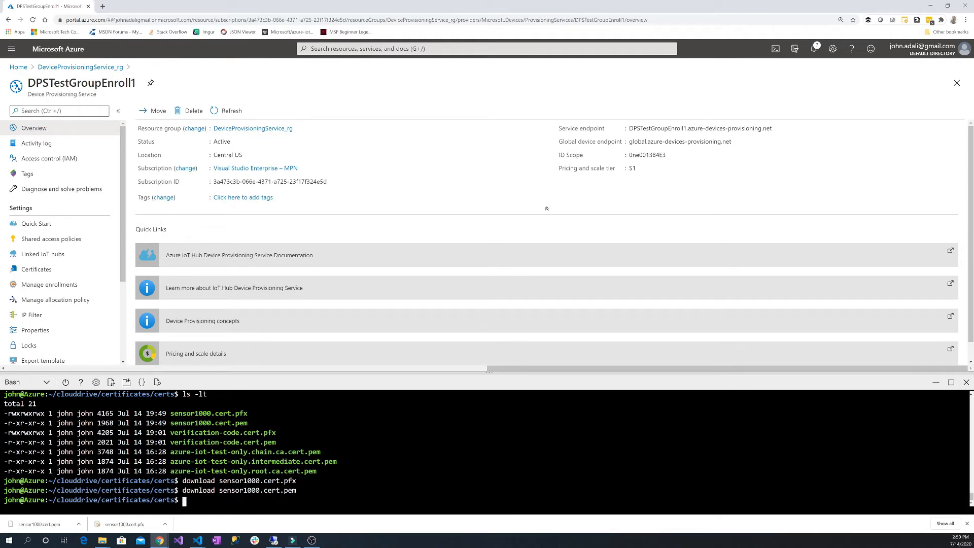
text(cd ..)
key(Return)
right_click(246, 504)
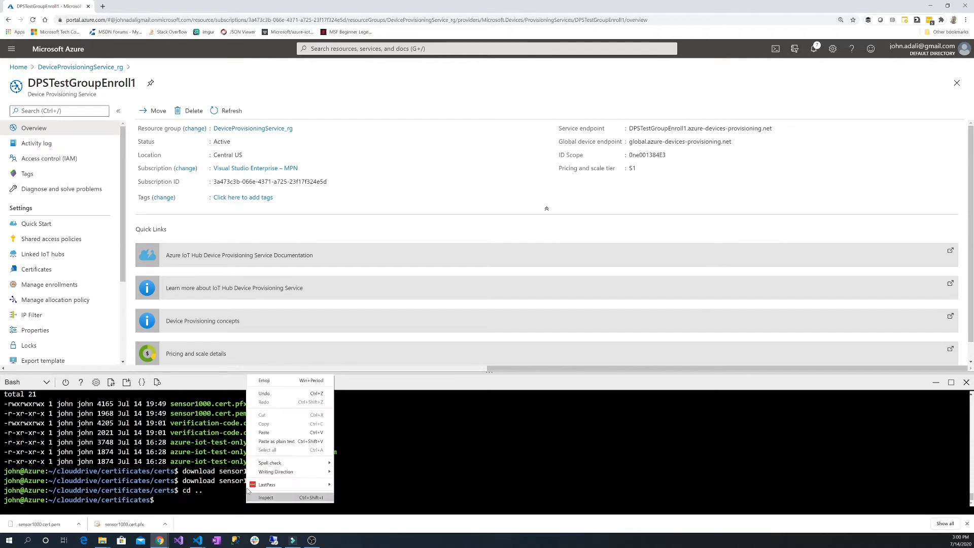
click(255, 434)
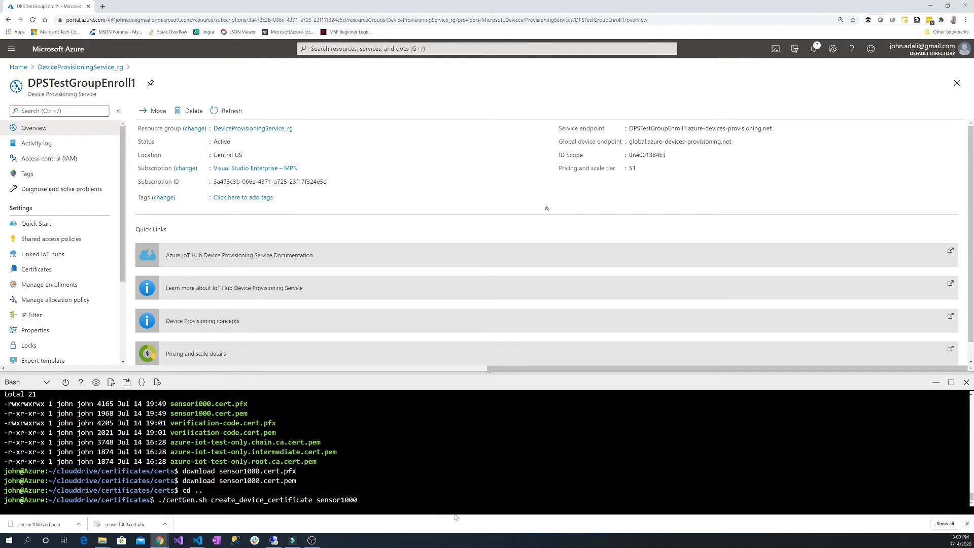
key(BackSpace)
text(1)
key(Return)
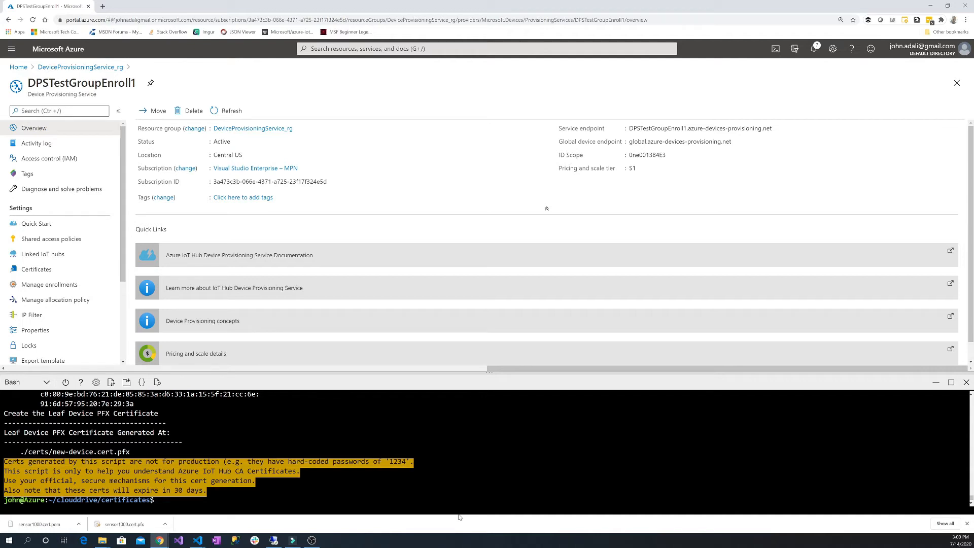
- Go into the certs directory and list its files with ls -lt
text(cd certs/)
key(Return)
text(ls -lt)
key(Return)
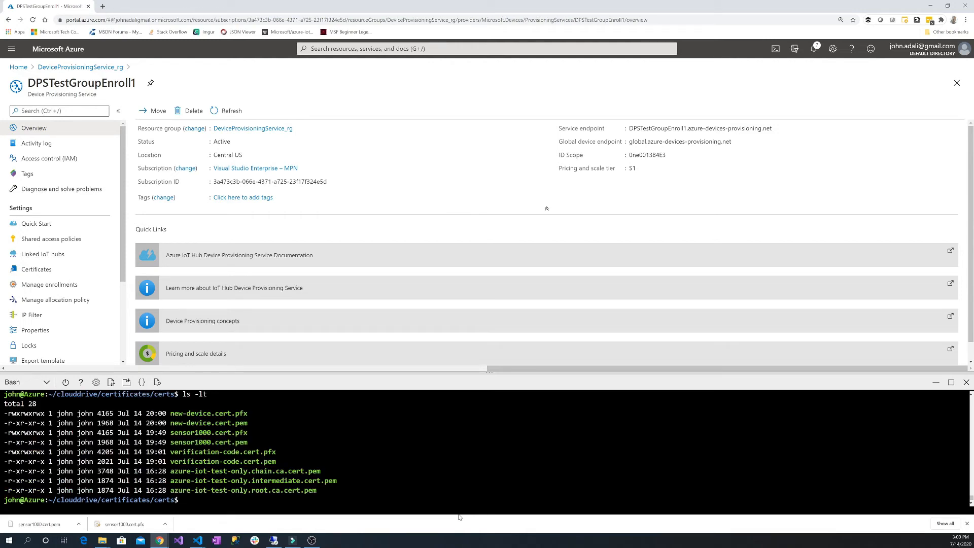
- Rename new-device.cert.pem to sensor1001.cert.pem with the mv command
text(./certGen.sh create_device_certificate sensor1001)
key(Up)
key(Up)
key(Up)
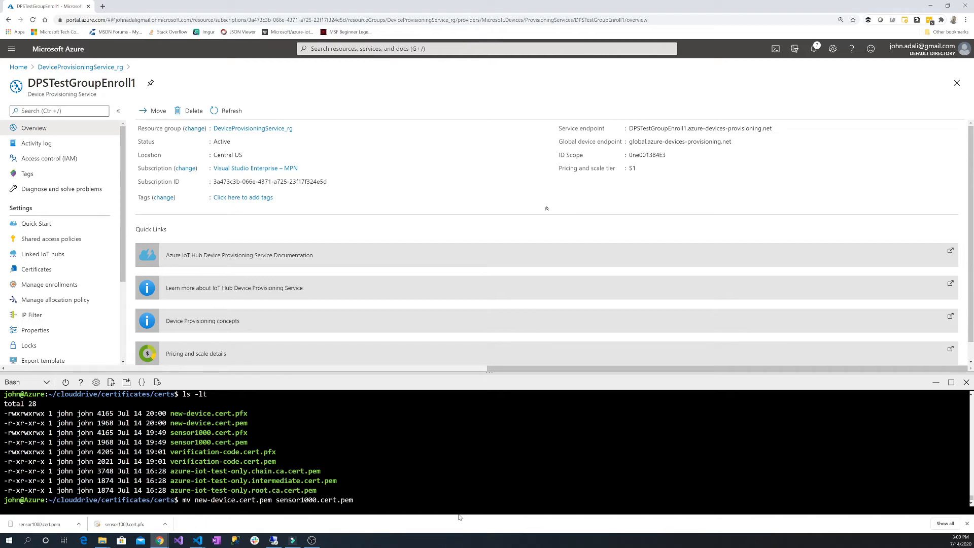
key(Left)
key(Left)
key(Left)
key(Left)
key(Left)
key(Left)
key(Left)
key(Left)
key(Left)
key(Left)
key(Left)
key(Right)
key(Right)
key(BackSpace)
text(1)
key(Left)
key(Left)
key(Left)
key(Left)
key(Left)
key(Left)
key(Left)
key(Left)
key(Left)
key(Left)
key(Left)
key(Left)
key(Left)
key(Left)
key(Left)
key(Left)
key(Left)
key(Right)
key(Right)
key(End)
key(Return)
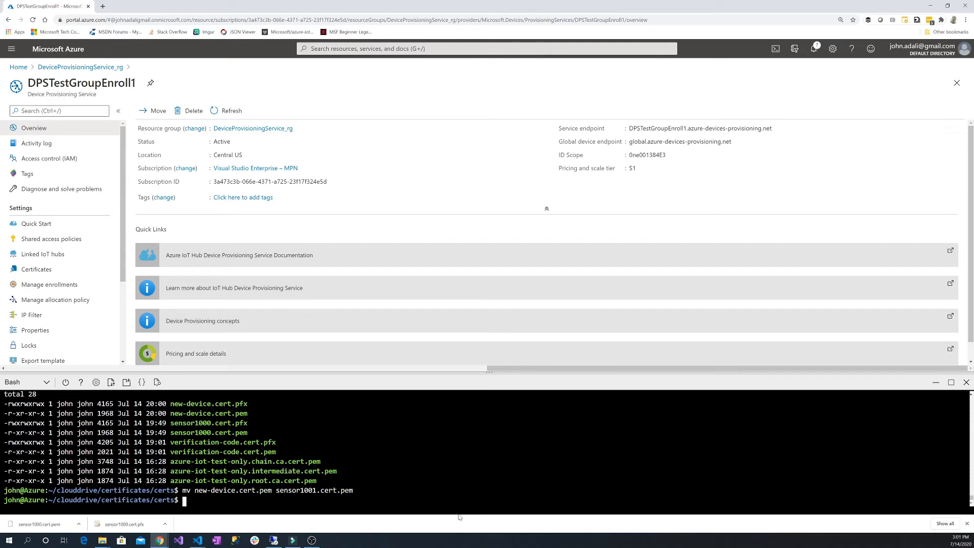
- Rename new-device.cert.pfx to sensor1001.cert.pfx with the mv command
key(Up)
key(BackSpace)
key(BackSpace)
text(f)
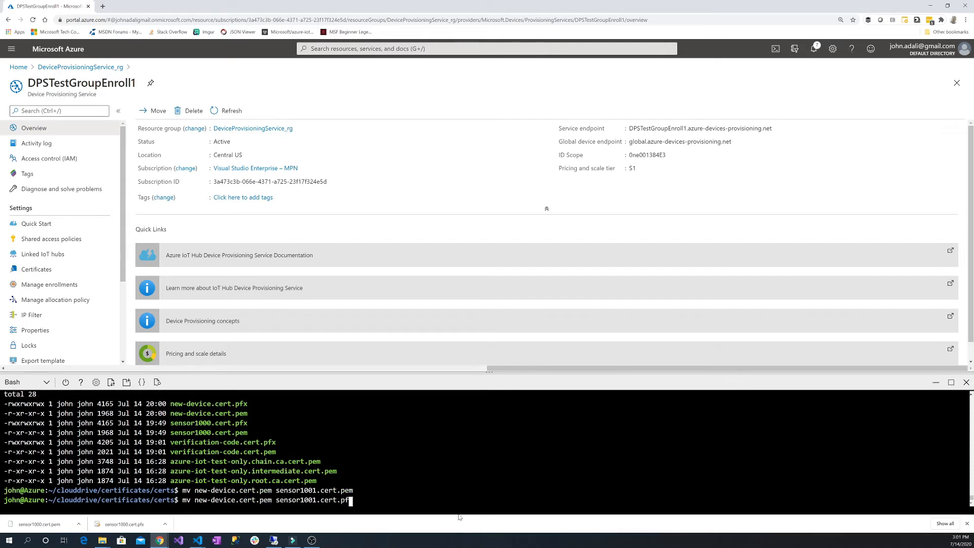
text(x)
key(Left)
key(Left)
key(Left)
key(Left)
key(Left)
key(Left)
key(Left)
key(Left)
key(Left)
key(Left)
key(Left)
key(Left)
key(Left)
key(Left)
key(Left)
key(Left)
key(Left)
key(Left)
key(Left)
key(Left)
key(BackSpace)
key(BackSpace)
text(fx)
key(Return)
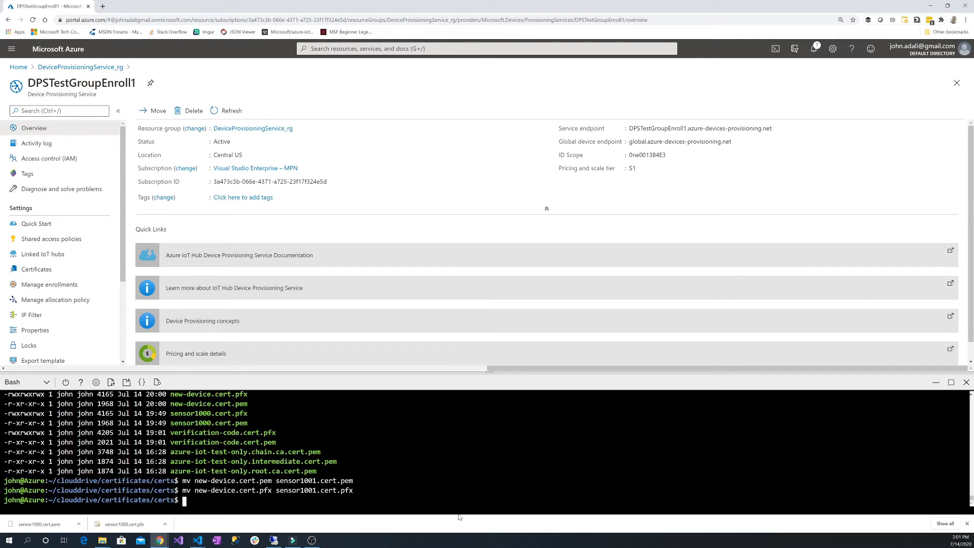
- Download the sensor1001.cert.pem certificate from Cloud Shell
key(Up)
key(Up)
key(Up)
key(Up)
key(Up)
key(Up)
key(Up)
key(Up)
key(Up)
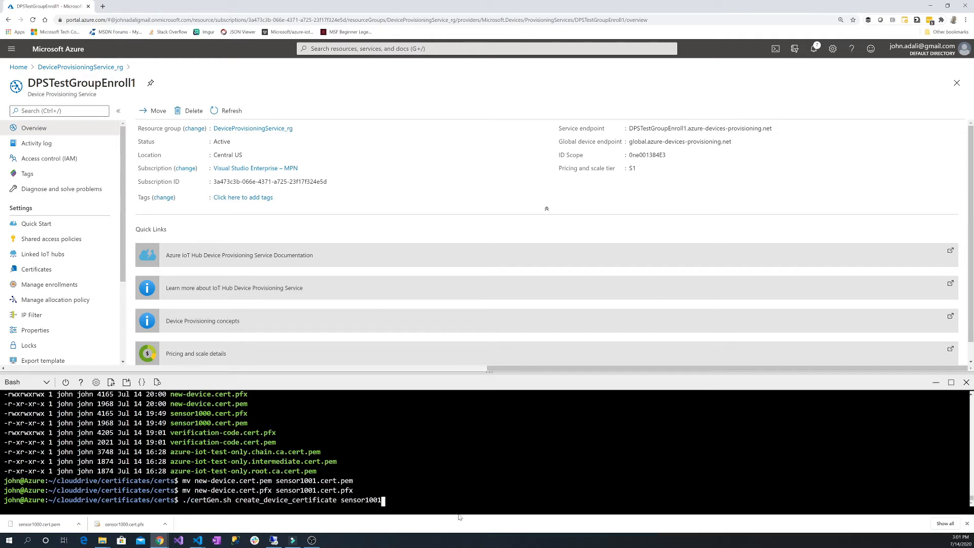
key(Left)
key(Left)
key(Left)
key(Left)
key(Left)
key(Left)
key(Left)
key(Left)
key(Left)
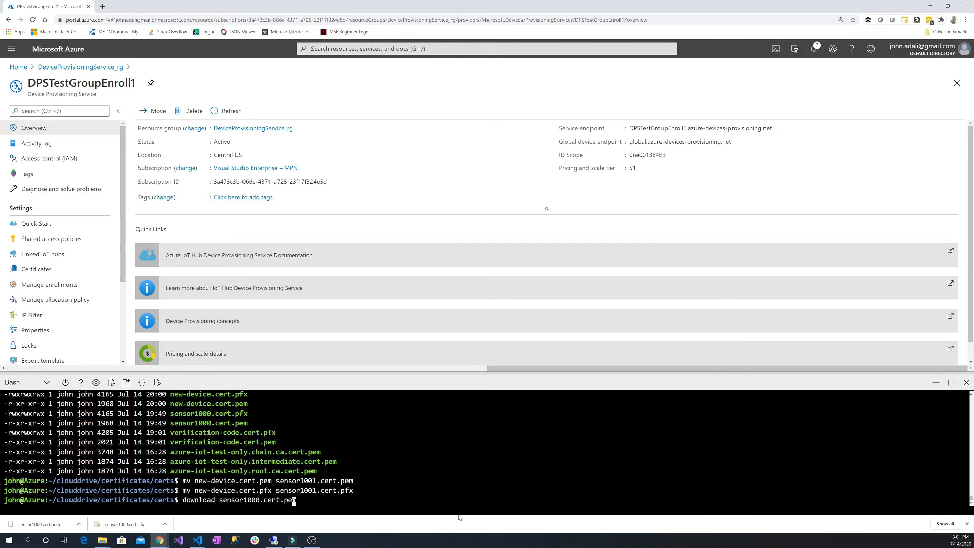
key(BackSpace)
text(1)
key(Return)
- Download the sensor1001.cert.pfx certificate from Cloud Shell
key(Up)
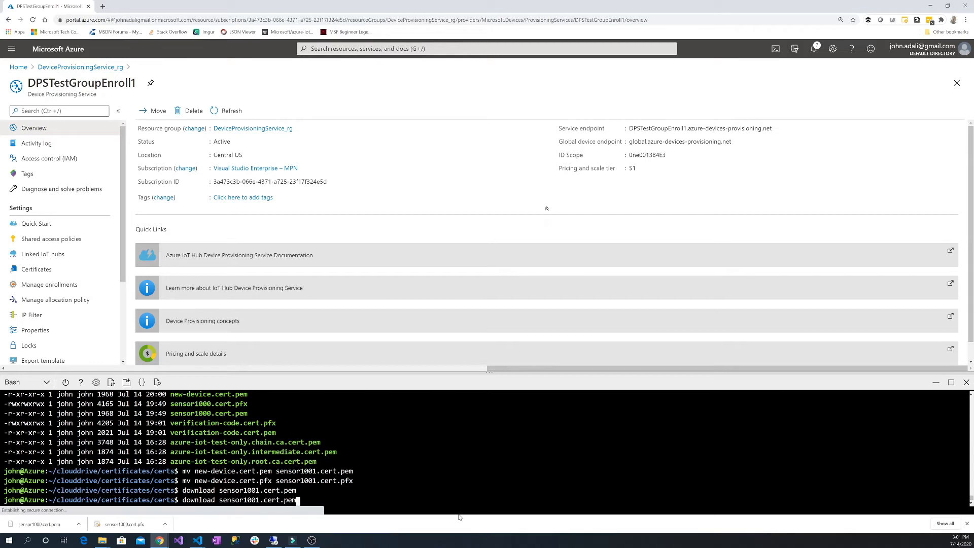
key(BackSpace)
key(BackSpace)
key(BackSpace)
text(pfx)
key(Return)
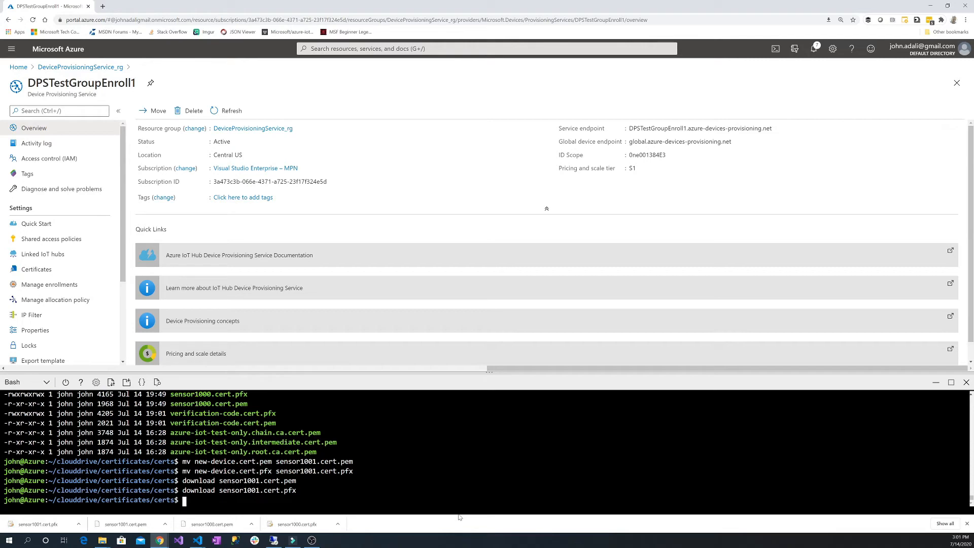
key(Up)
key(Up)
key(Up)
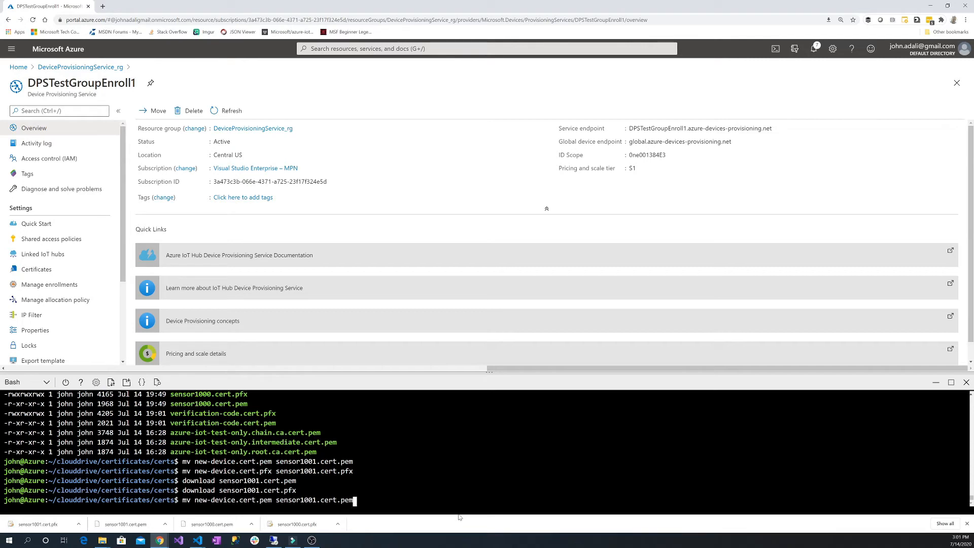
key(ctrl+u)
text(ls -lt)
key(BackSpace)
key(BackSpace)
key(BackSpace)
key(BackSpace)
key(BackSpace)
key(BackSpace)
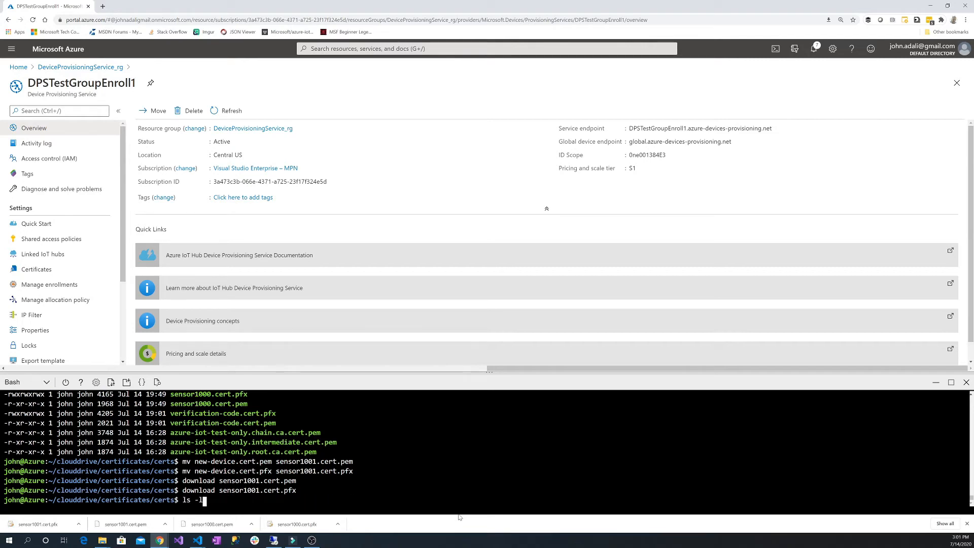
- Return to the parent certificates folder and generate a device certificate for sensor1002 with certGen.sh create_device_certificate
text(cd ..)
key(Return)
key(Up)
key(Up)
key(Up)
key(Up)
key(Up)
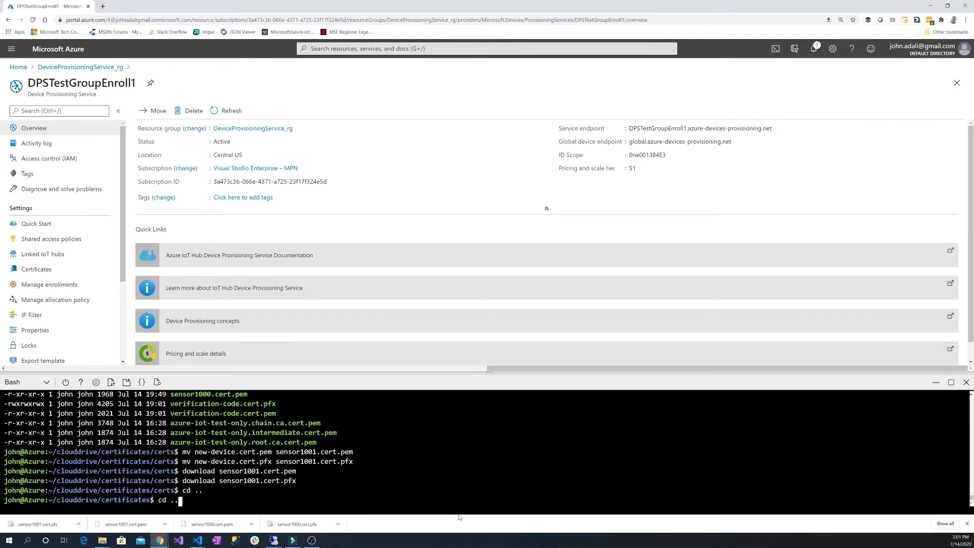
key(Up)
key(Up)
key(Up)
key(BackSpace)
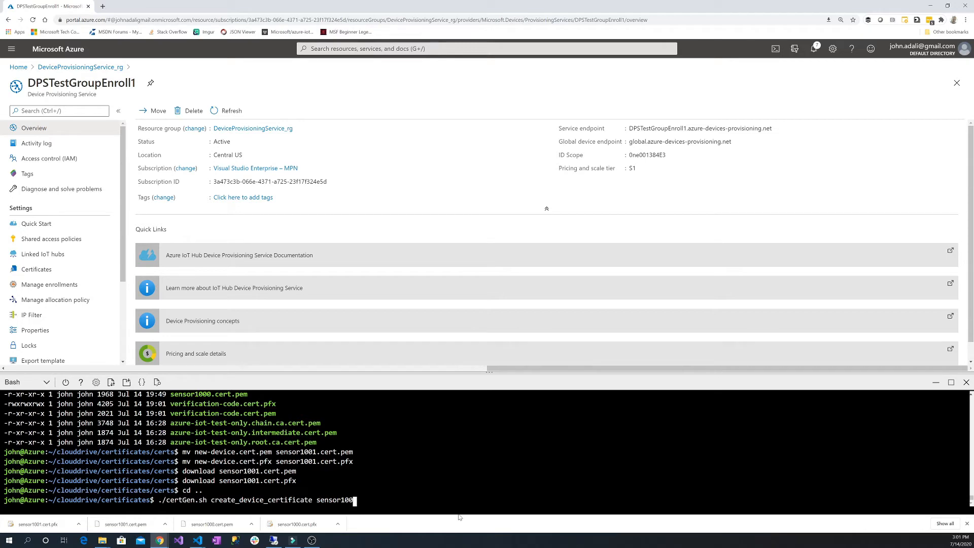
text(2)
key(Return)
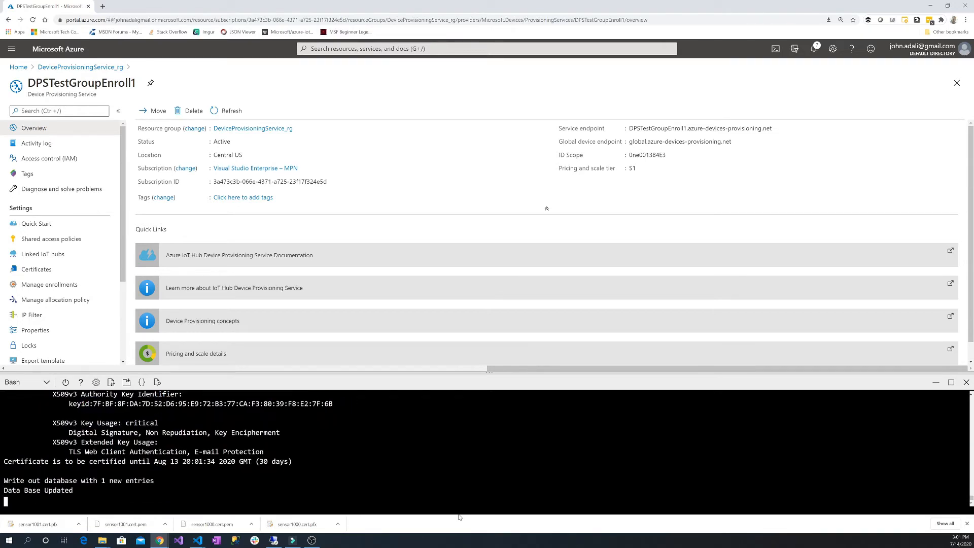
- Change into the certs folder and rename new-device.cert.pfx to sensor1002.cert.pfx with the mv command
text(cd certs/)
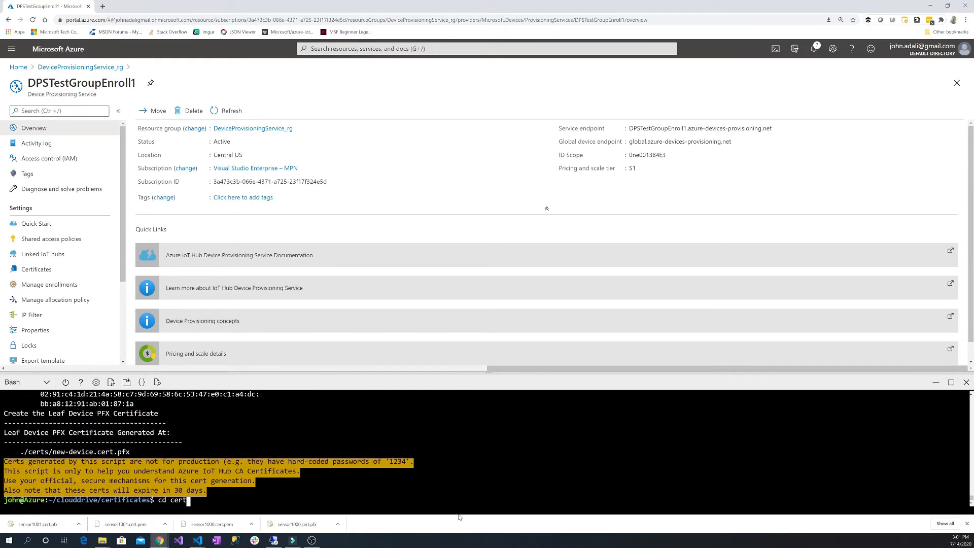
key(Return)
key(Up)
key(Up)
key(Up)
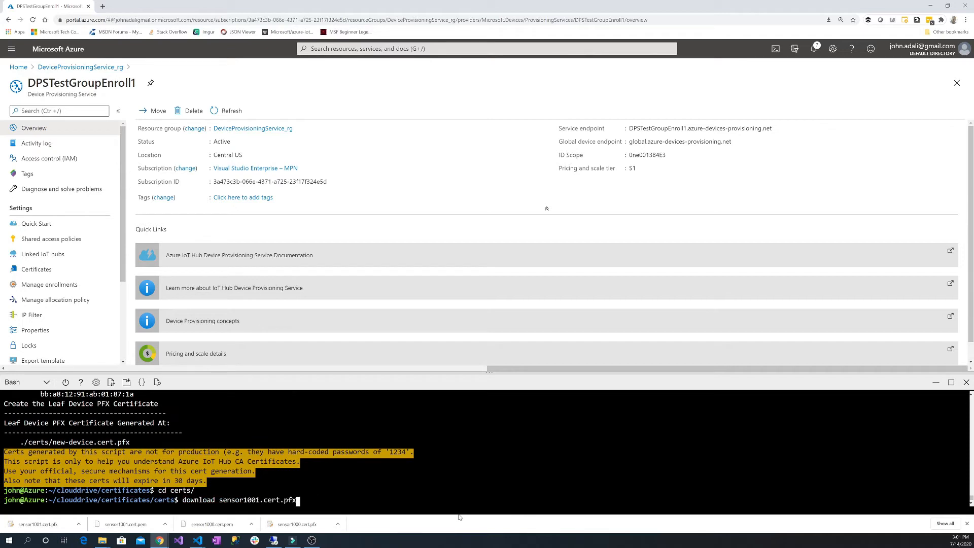
key(Up)
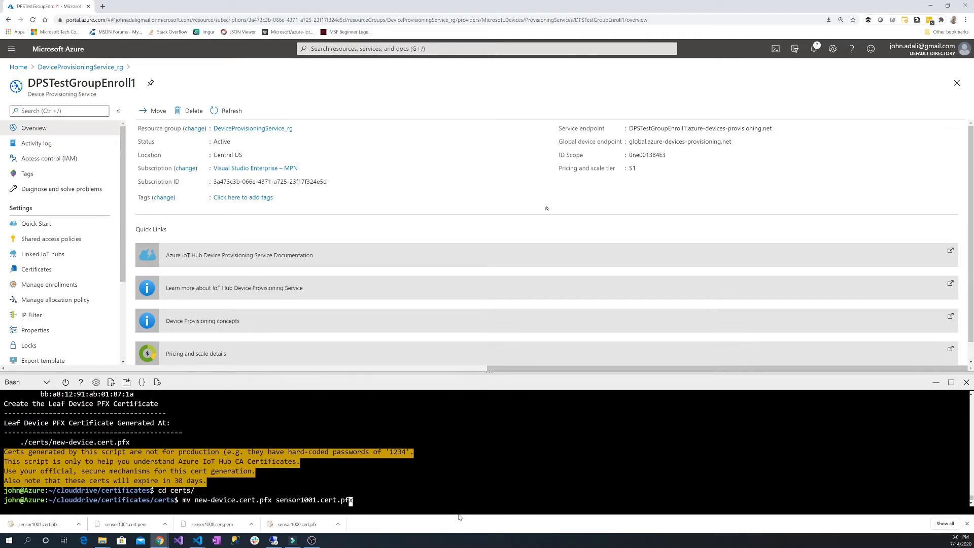
key(Left)
key(Left)
key(Left)
key(Left)
key(Left)
key(Left)
key(Left)
key(Left)
key(Left)
key(Right)
key(BackSpace)
text(2)
key(Left)
key(Left)
key(Left)
key(Left)
key(Left)
key(Left)
key(Left)
key(Left)
key(Left)
key(Left)
key(Left)
key(Left)
key(Left)
key(Left)
key(Left)
key(Left)
key(Left)
key(Left)
key(Left)
key(End)
key(Return)
- Rename new-device.cert.pem to sensor1002.cert.pem with the mv command
key(Up)
key(BackSpace)
key(BackSpace)
key(BackSpace)
text(pem)
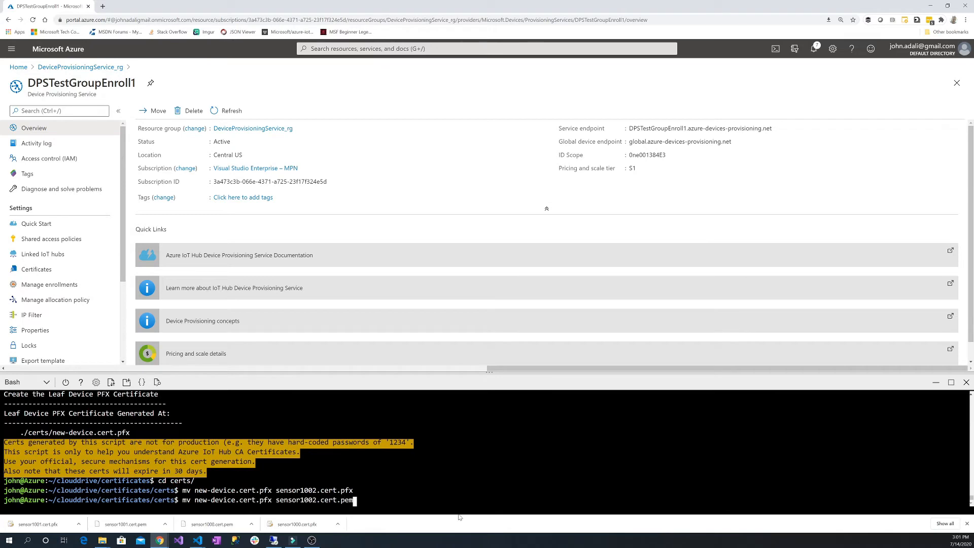
key(Left)
key(Left)
key(Left)
key(Left)
key(Left)
key(Left)
key(Left)
key(Left)
key(Left)
key(Left)
key(Left)
key(Left)
key(Left)
key(Left)
key(Left)
key(Left)
key(Left)
key(Left)
key(Left)
key(Left)
key(BackSpace)
key(BackSpace)
key(BackSpace)
text(pem)
key(Return)
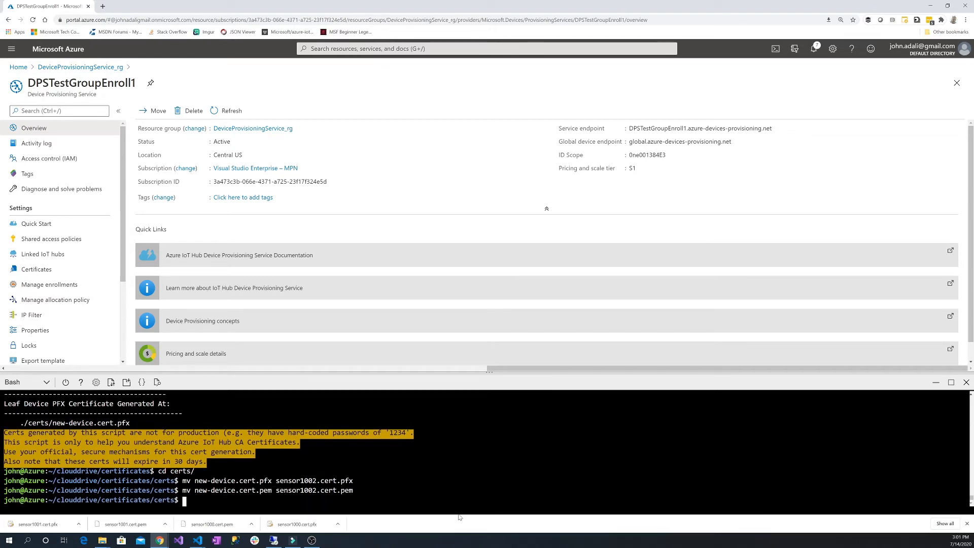
- Download the sensor1002.cert.pfx certificate from Cloud Shell
key(Up)
key(Up)
key(Up)
key(Up)
key(Up)
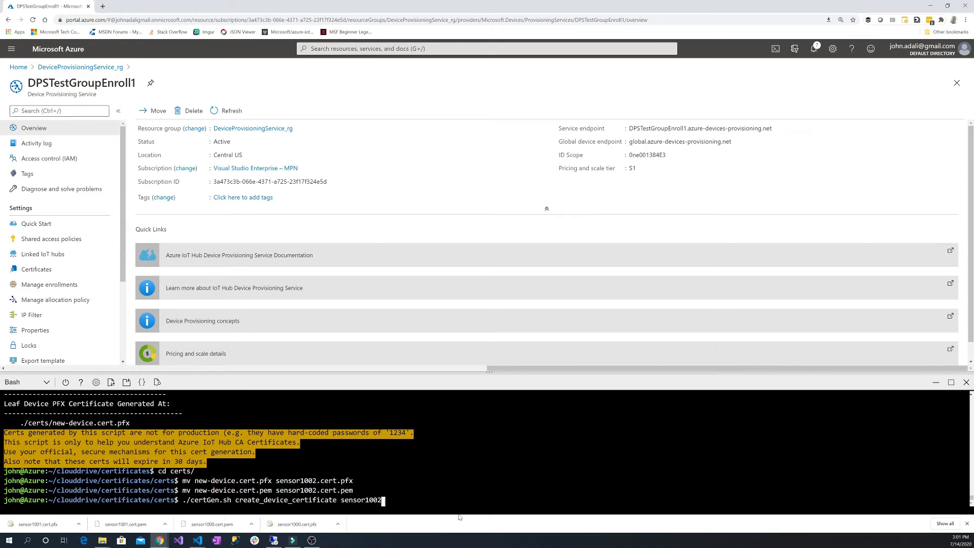
key(Up)
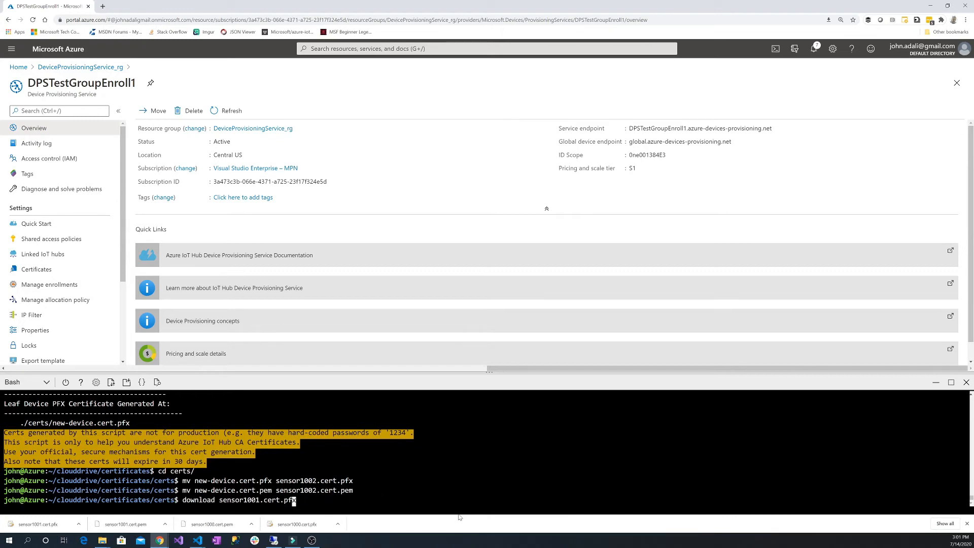
key(Left)
key(Left)
key(Left)
key(Left)
key(Left)
key(Left)
key(Left)
key(Left)
key(BackSpace)
text(2)
key(Return)
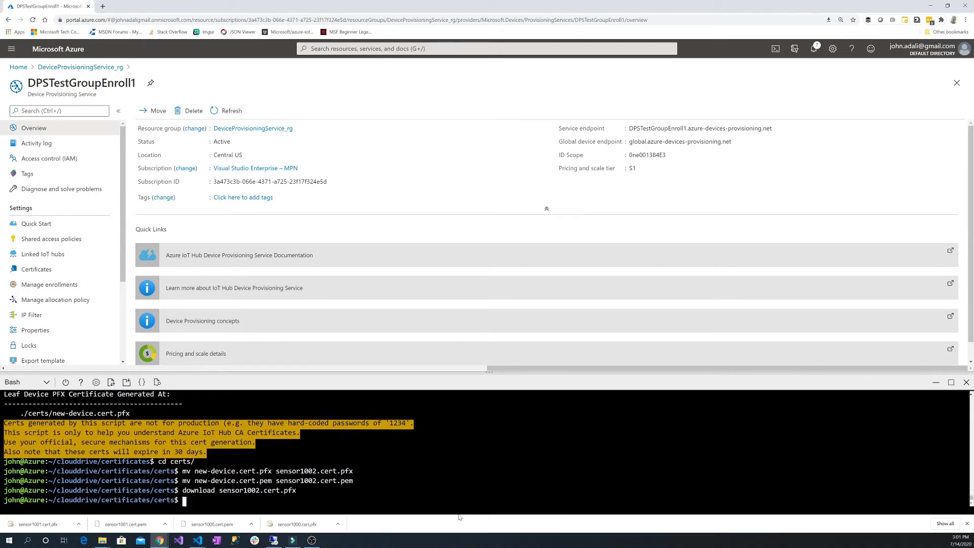
- Download the sensor1002.cert.pem certificate from Cloud Shell
key(Up)
key(BackSpace)
key(BackSpace)
text(em)
key(Return)
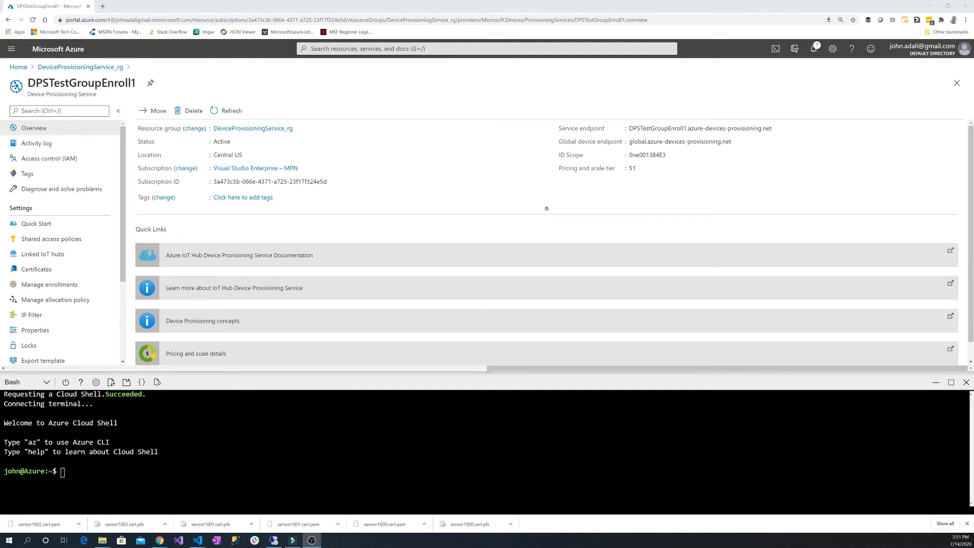
- Switch to File Explorer, minimize the browser, and arrange the ContainerDevice1 and ContainerDevice2 folder windows so both are accessible
key(alt+Tab)
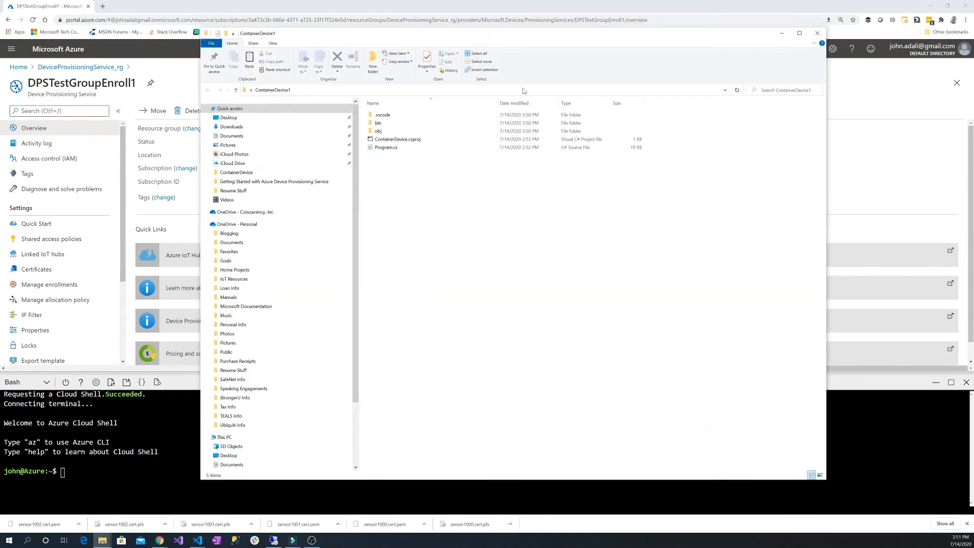
click(931, 6)
drag(632, 34, 444, 30)
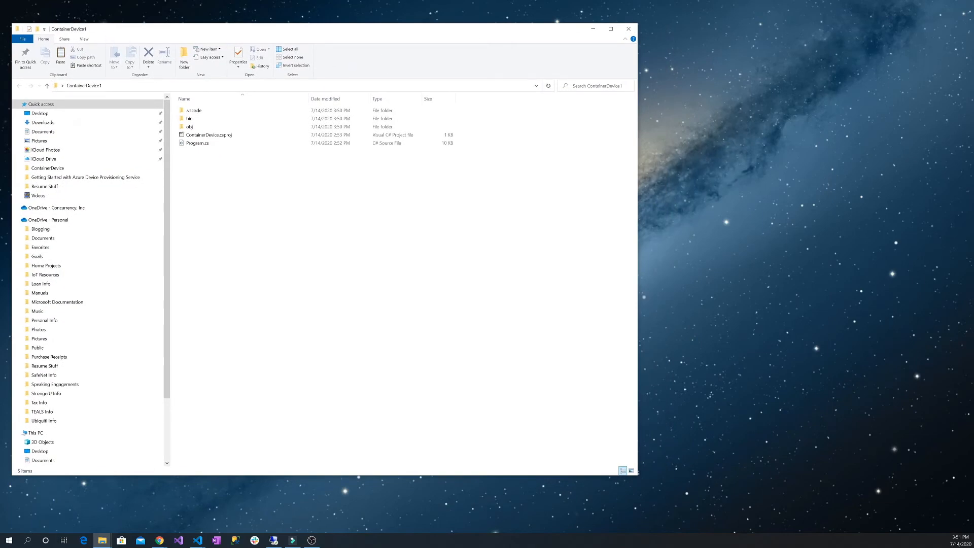
drag(973, 97, 475, 70)
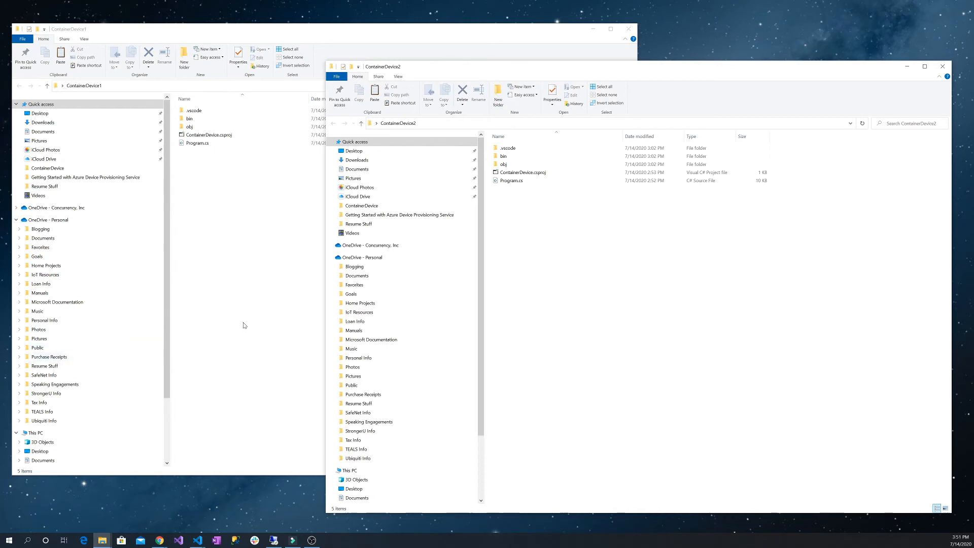
click(227, 232)
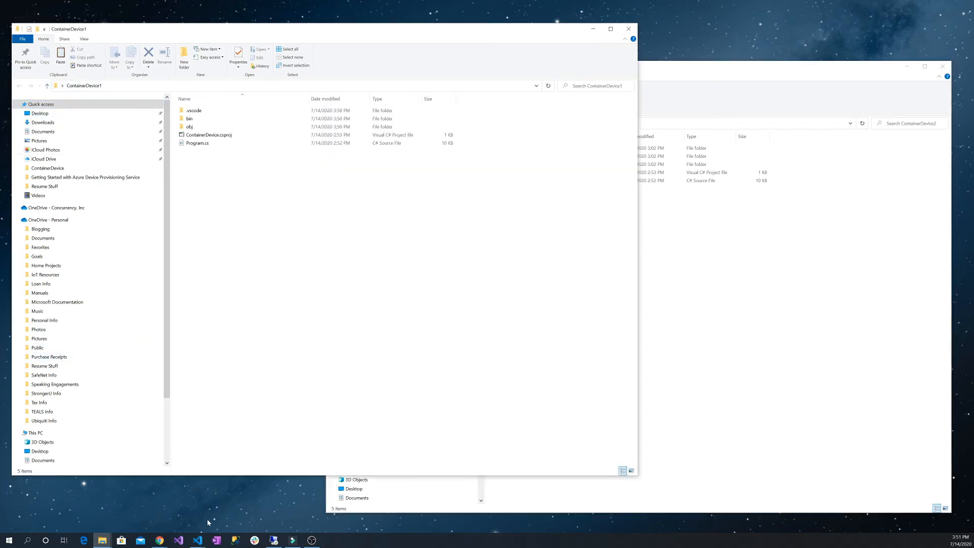
- Switch to Visual Studio Code and open the ContainerDevice1 folder from the Desktop
click(198, 540)
click(177, 27)
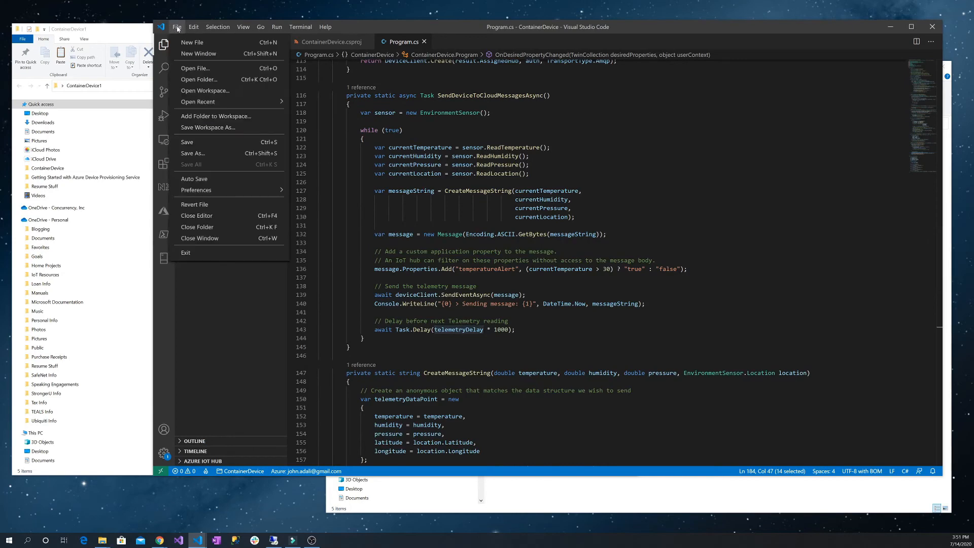
click(198, 80)
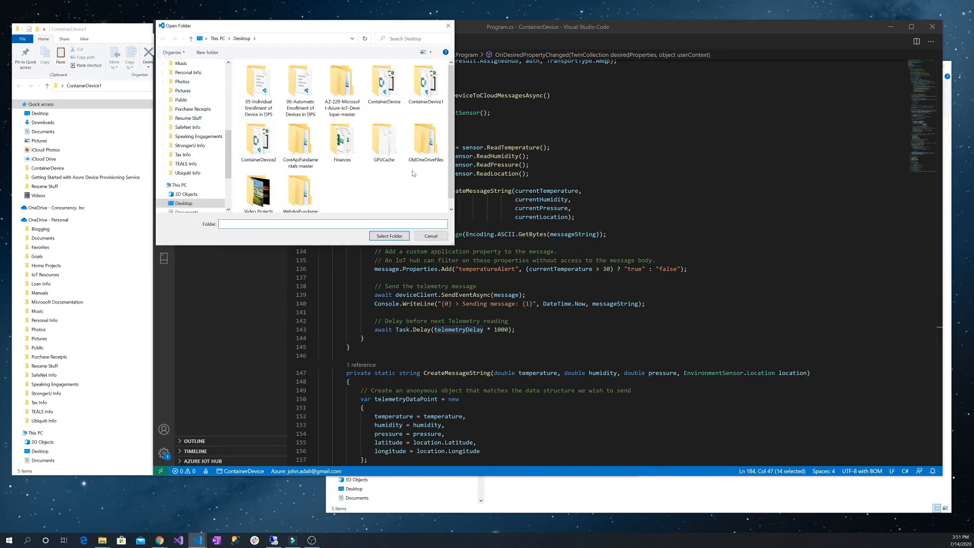
double_click(412, 101)
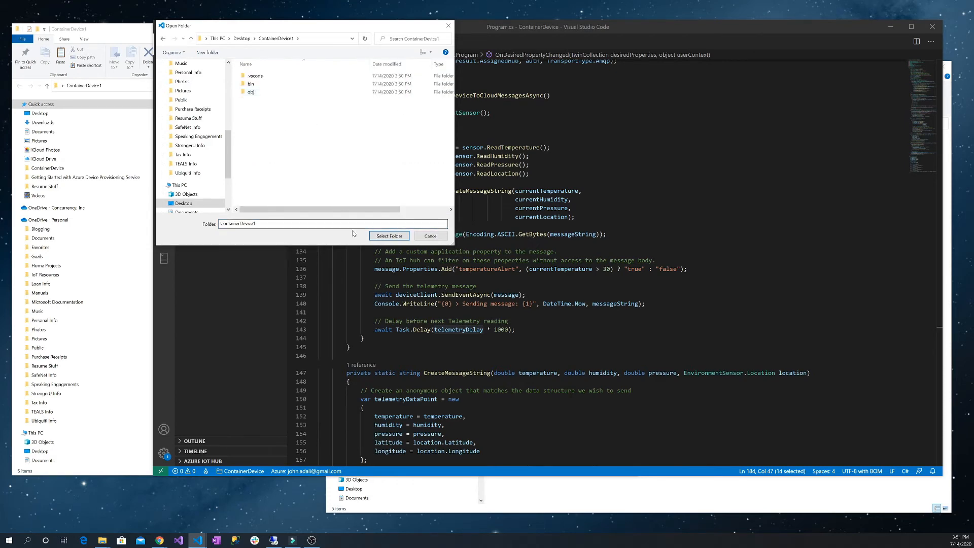
click(376, 237)
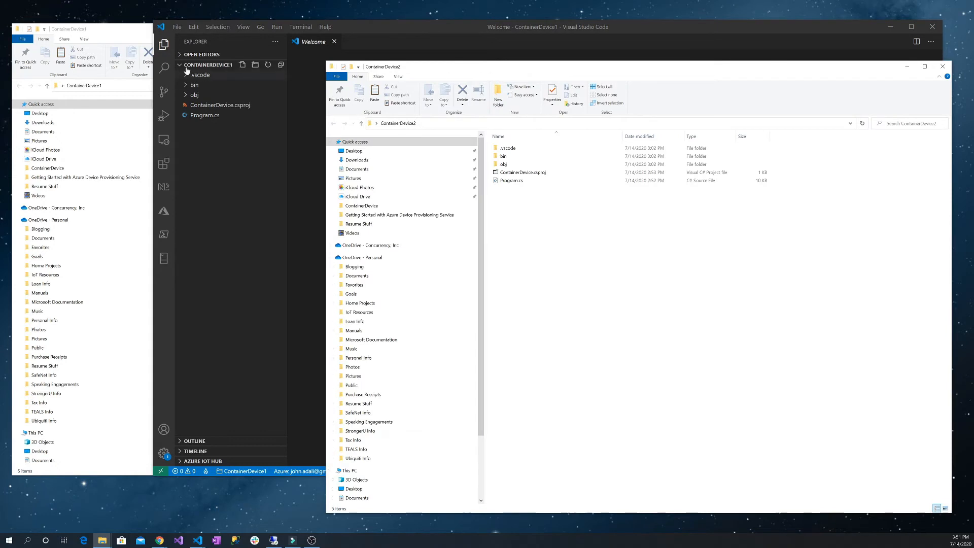
- In File Explorer, copy sensor1001.cert.pfx from Downloads into the ContainerDevice1 folder
click(128, 30)
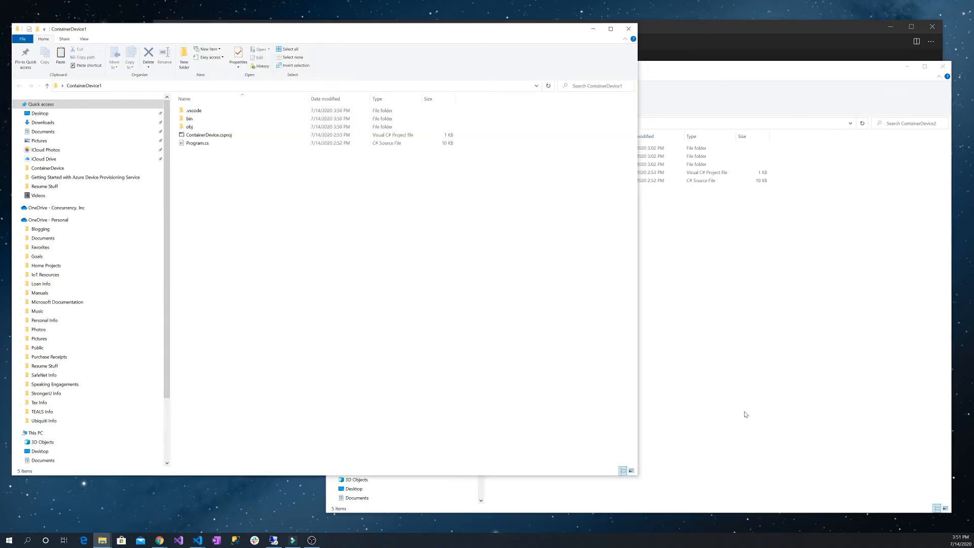
click(746, 414)
scroll(401, 474, down, 2)
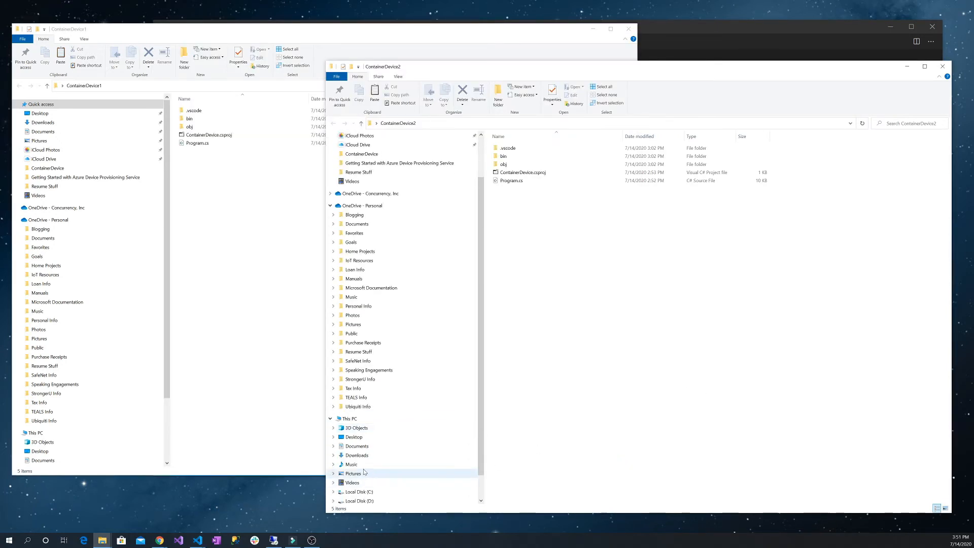
click(358, 456)
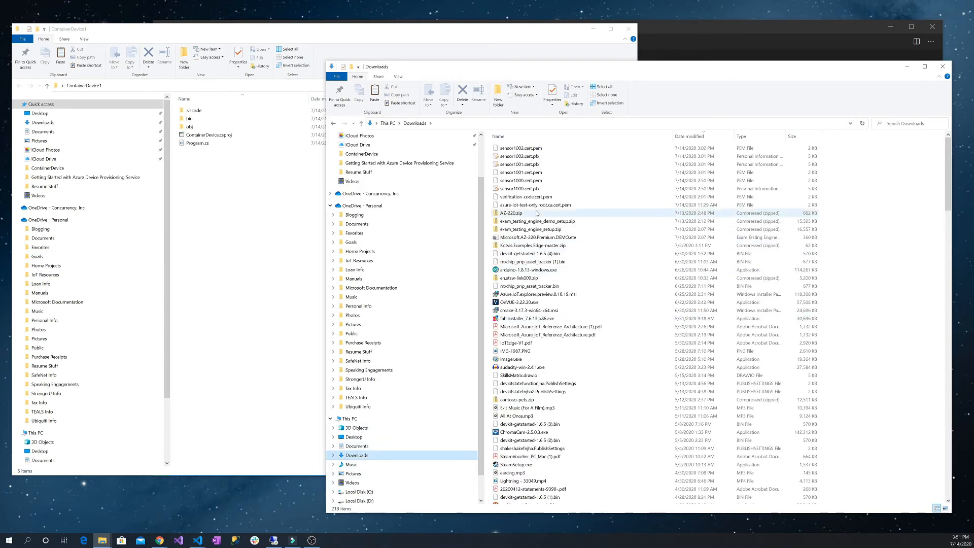
click(519, 166)
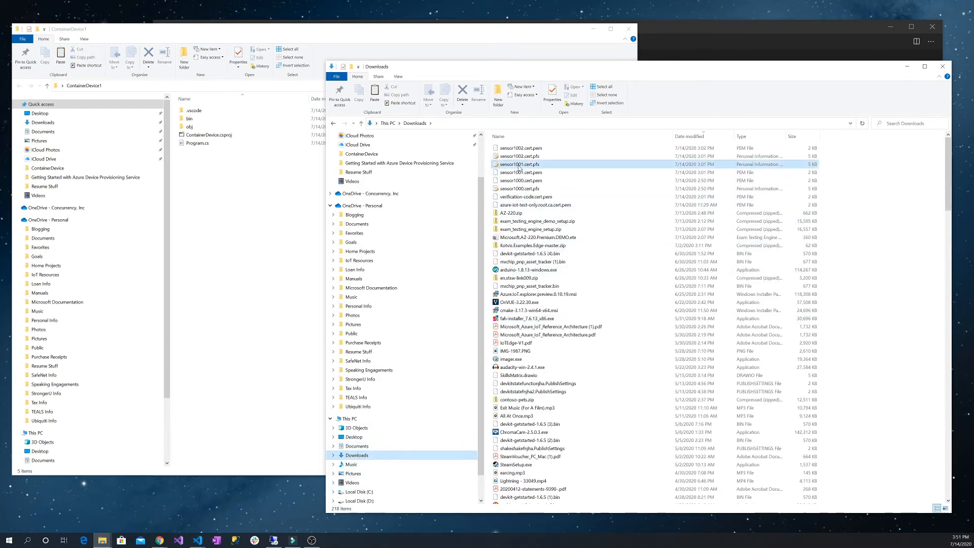
right_click(519, 168)
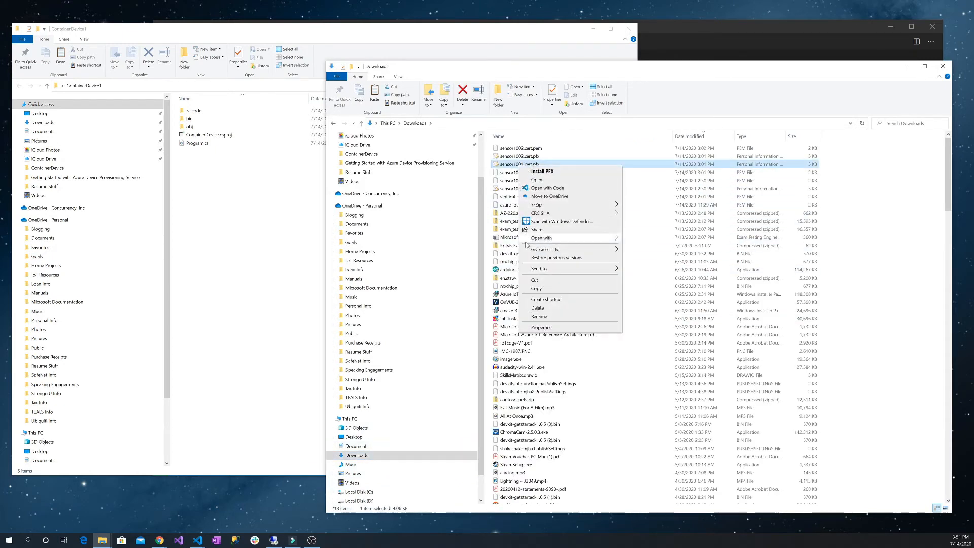
click(536, 287)
click(252, 250)
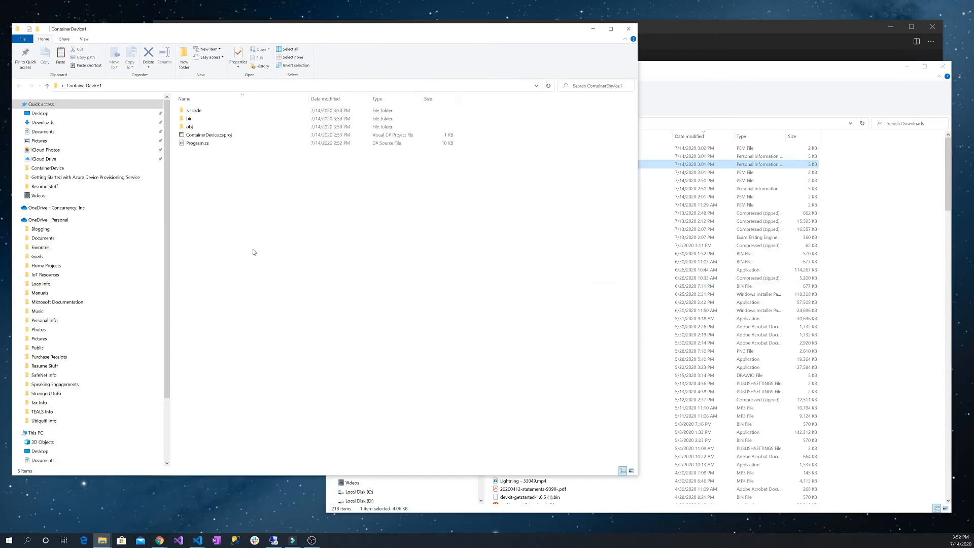
right_click(254, 250)
click(271, 303)
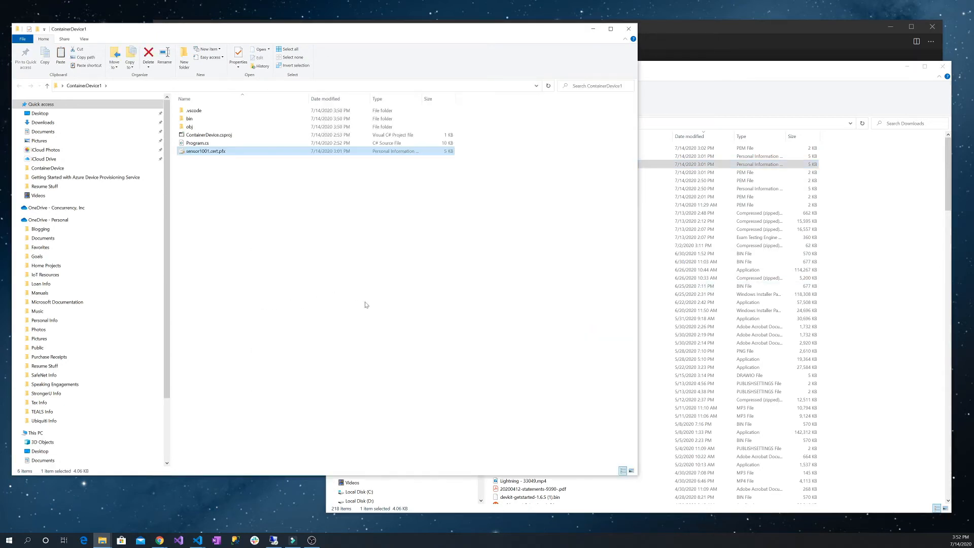
- Copy sensor1002.cert.pfx from Downloads into the ContainerDevice2 folder
click(706, 73)
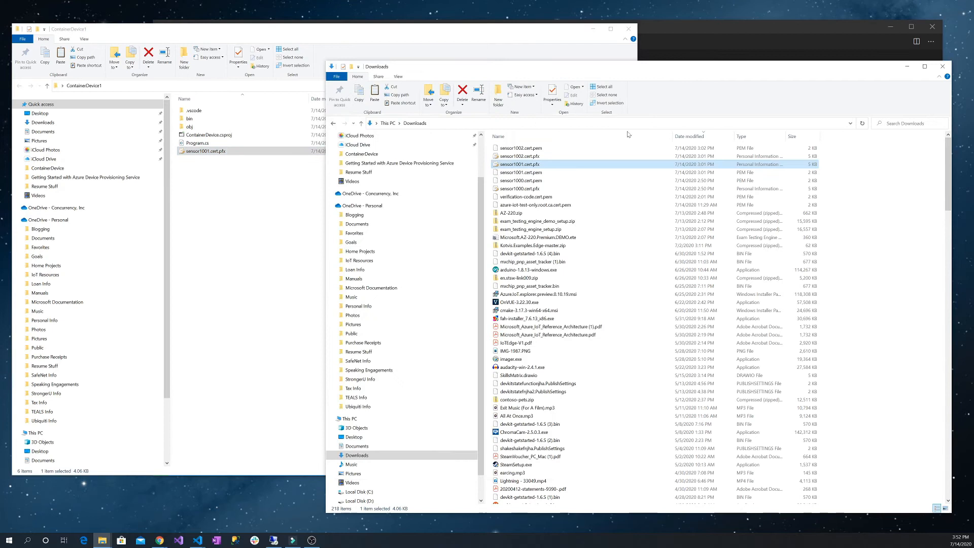
click(509, 157)
right_click(509, 157)
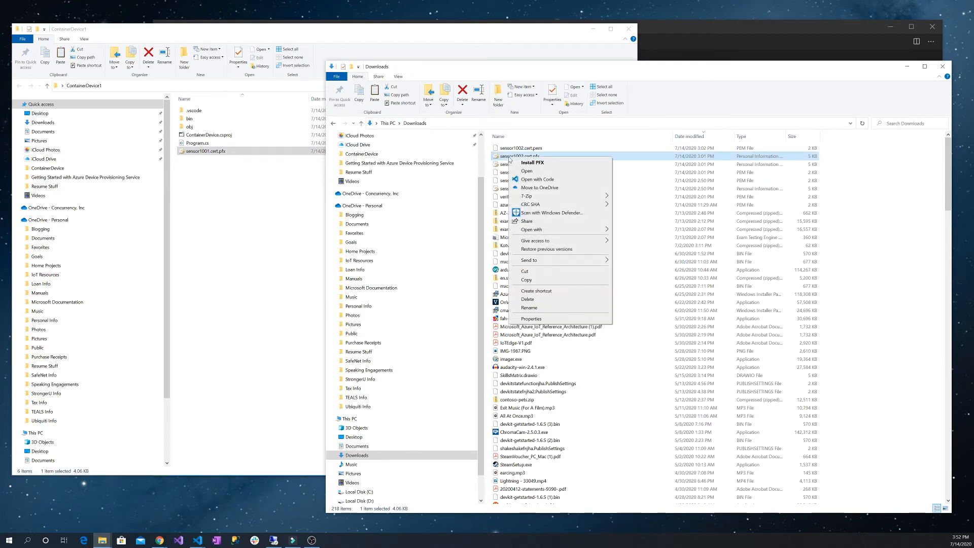
click(532, 280)
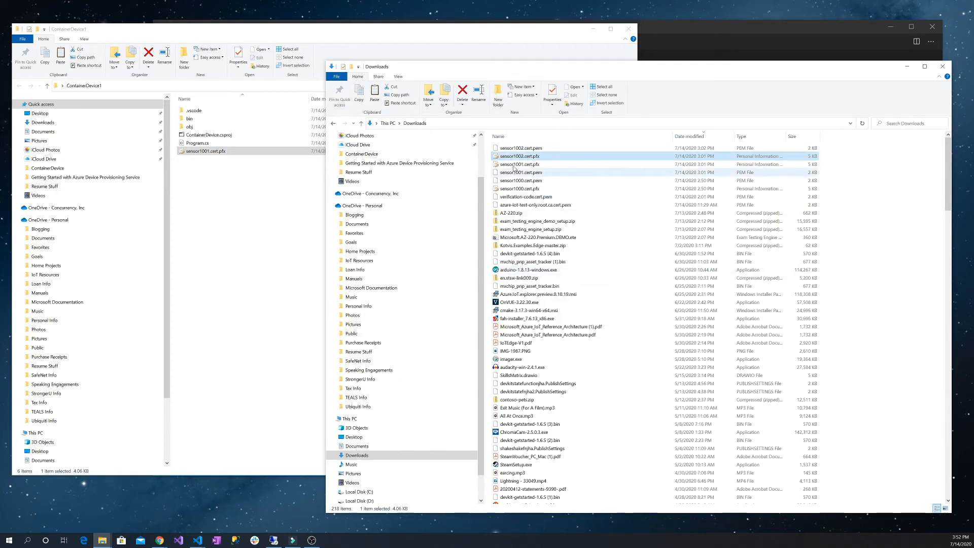
click(907, 67)
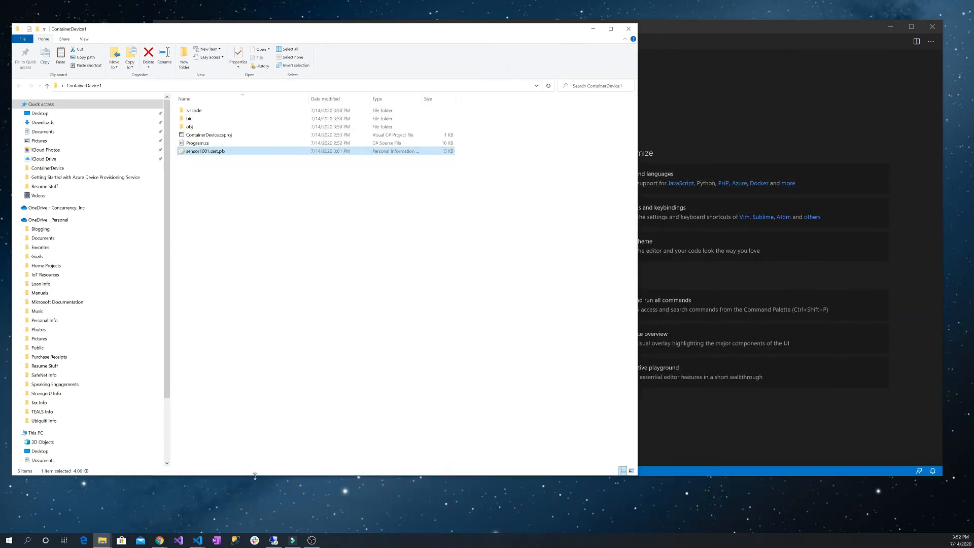
click(104, 533)
right_click(558, 232)
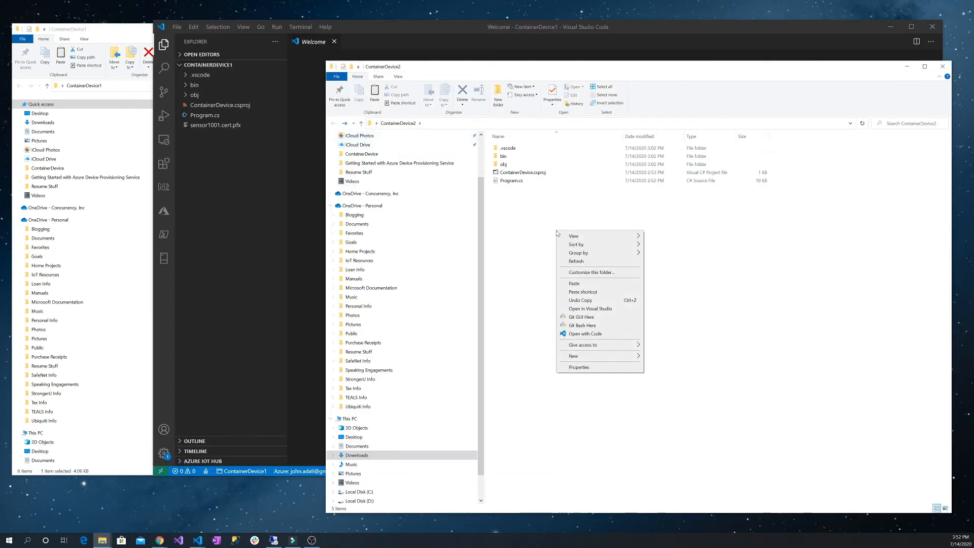
click(574, 283)
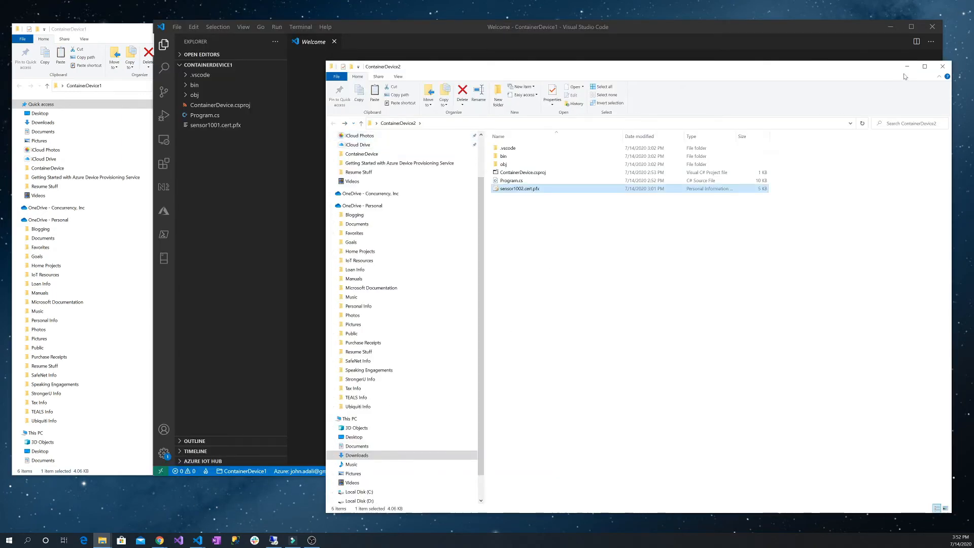
- Minimize the ContainerDevice2 folder window and close the Welcome page in Visual Studio Code
click(907, 67)
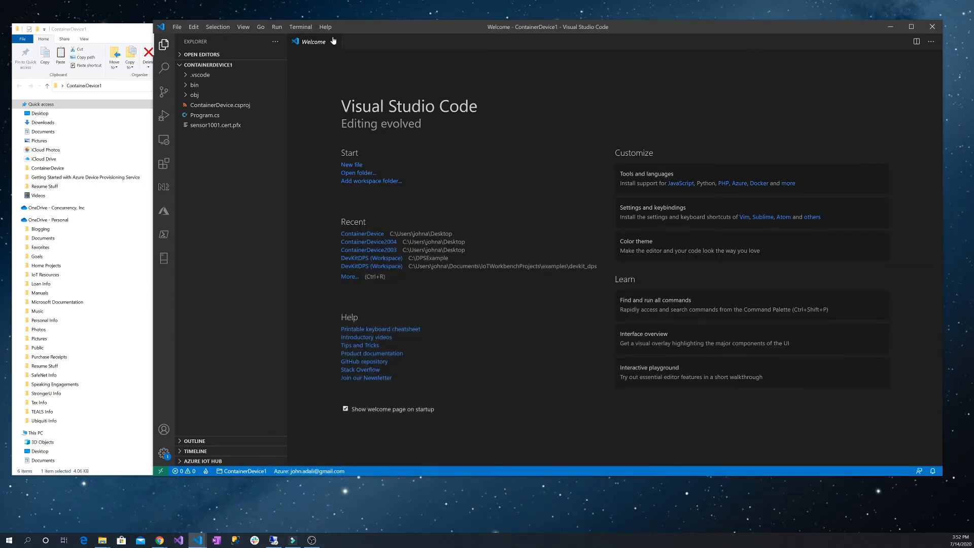
click(334, 41)
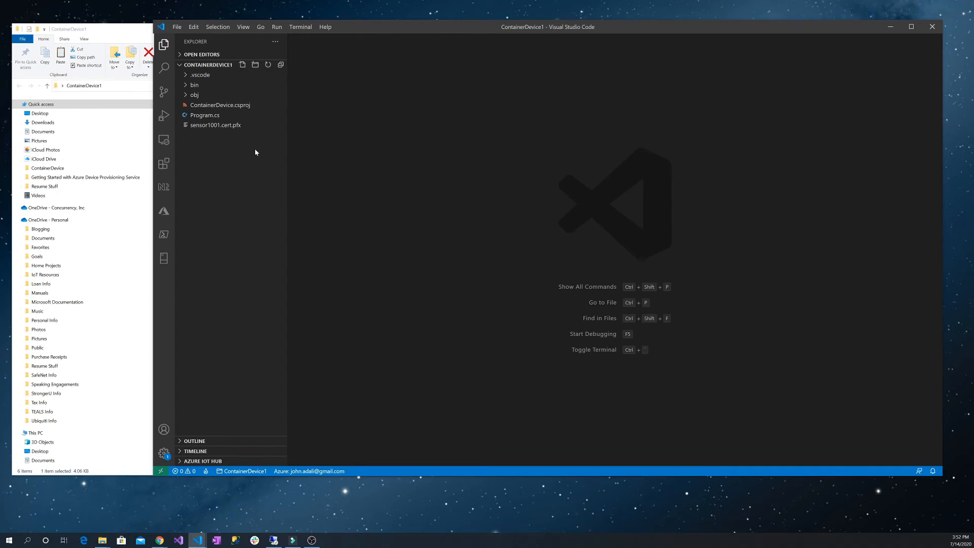
- In ContainerDevice1's Program.cs, set certificateFileName to "sensor1001.pfx" and save the file
click(205, 116)
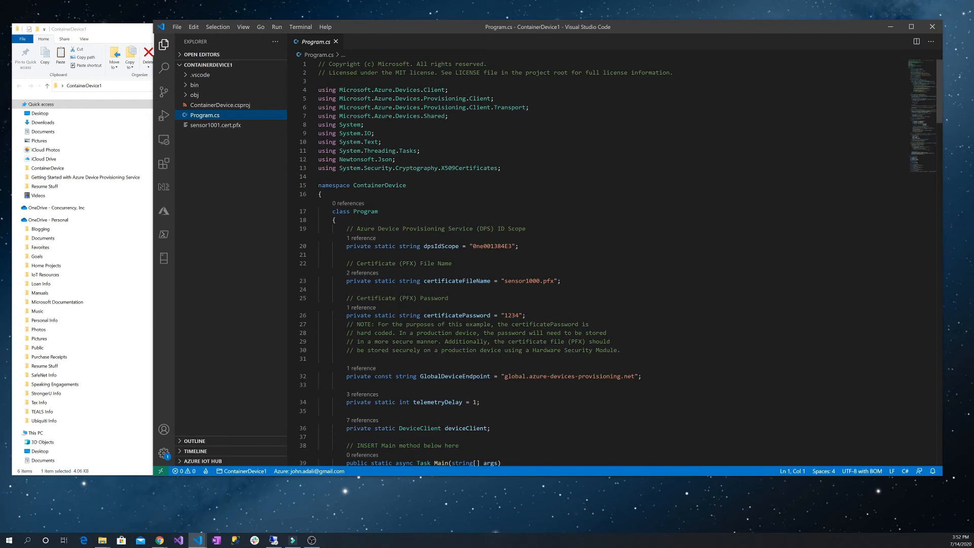
click(536, 280)
key(Delete)
text(1)
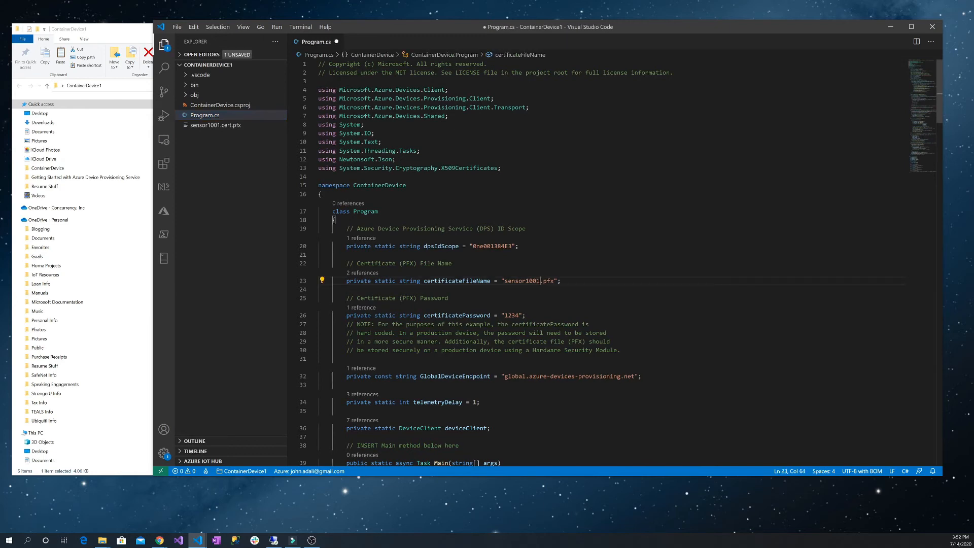
key(ctrl+s)
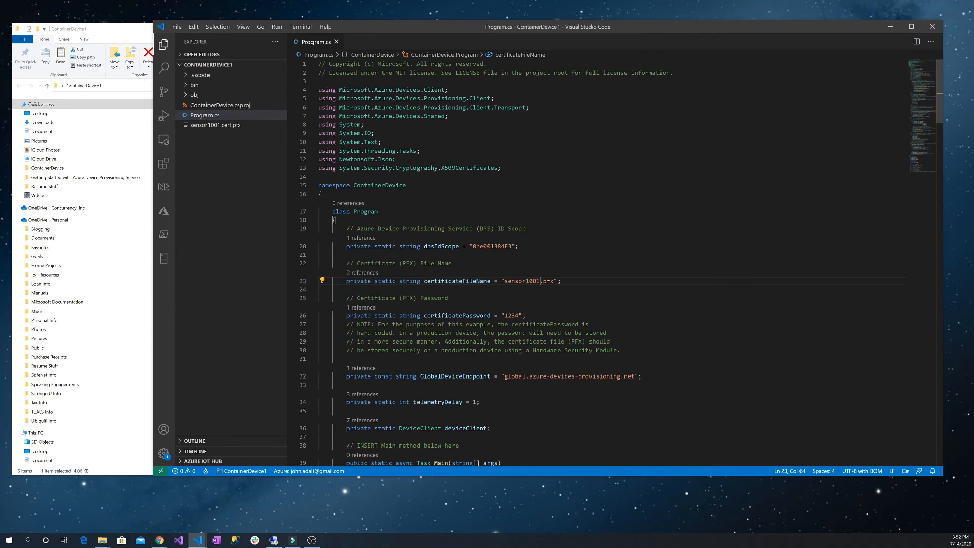
- In ContainerDevice1's ContainerDevice.csproj, set the None Update file to "sensor1001.pfx" and save the file
click(220, 106)
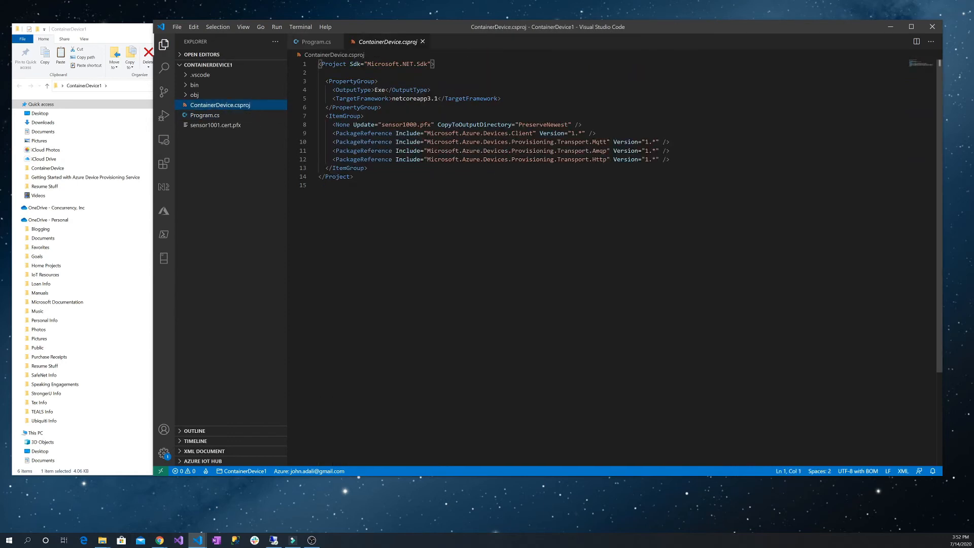
click(413, 125)
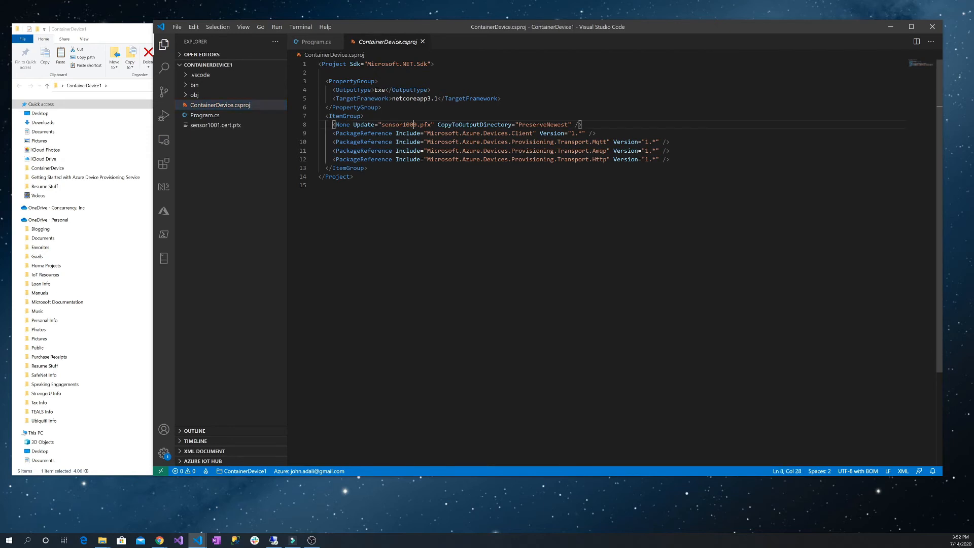
key(Delete)
text(1)
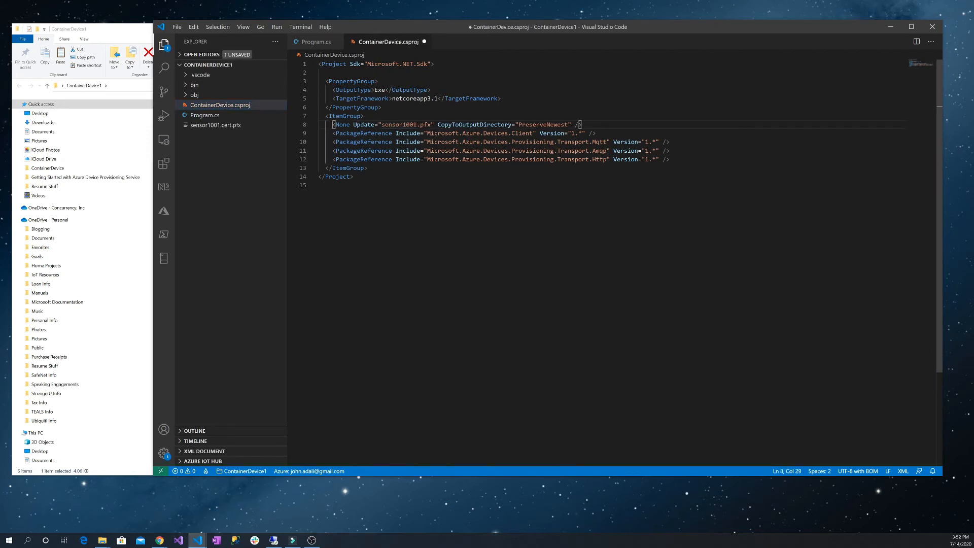
key(ctrl+s)
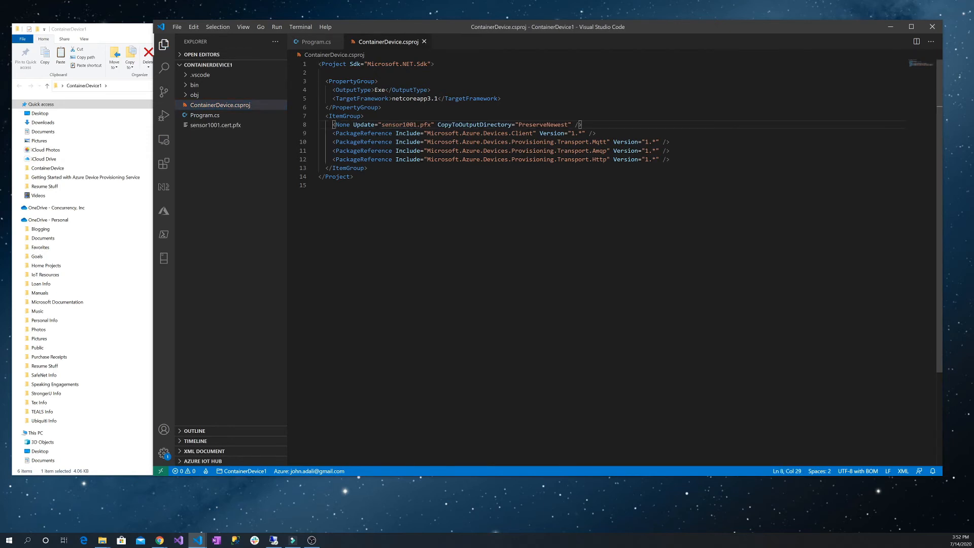
- Open the ContainerDevice2 folder from the Desktop and close the Welcome page
click(177, 27)
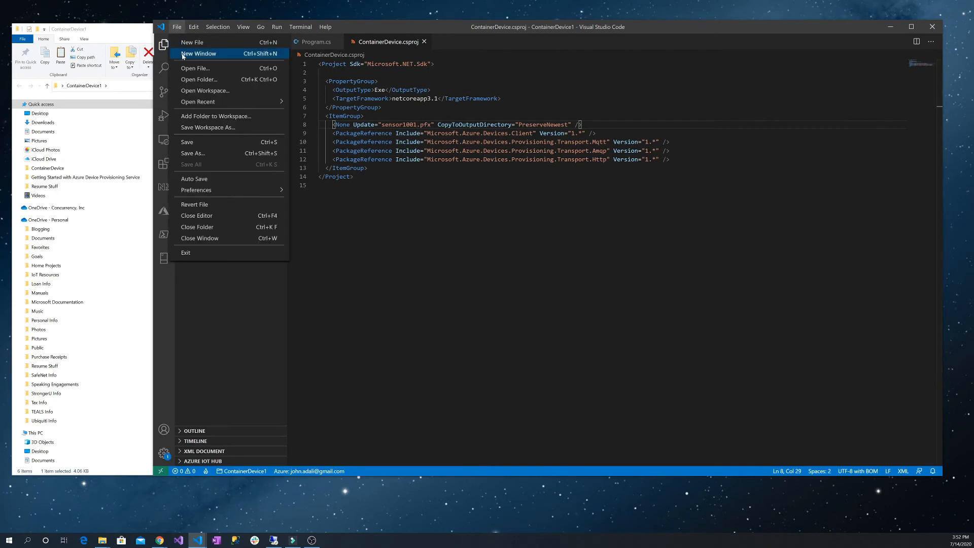
click(198, 80)
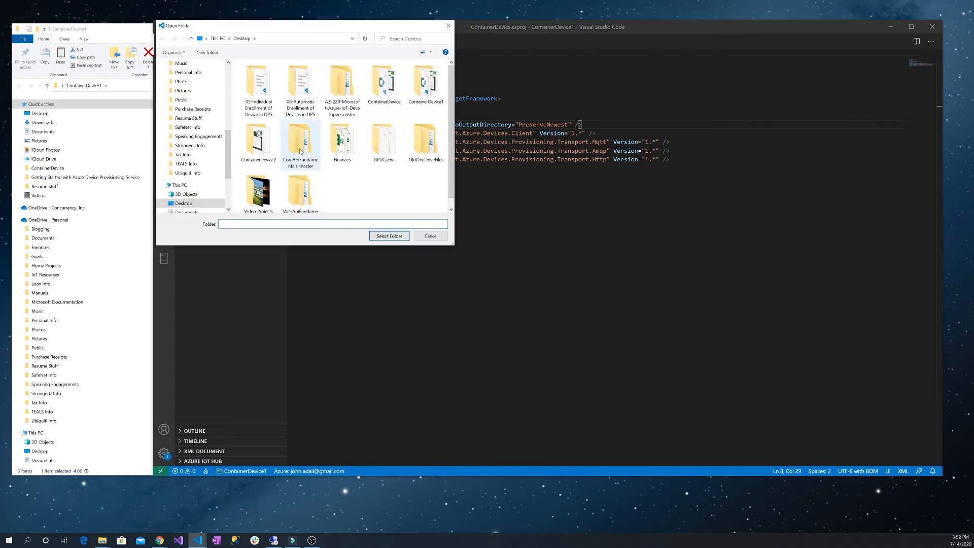
double_click(264, 150)
click(389, 236)
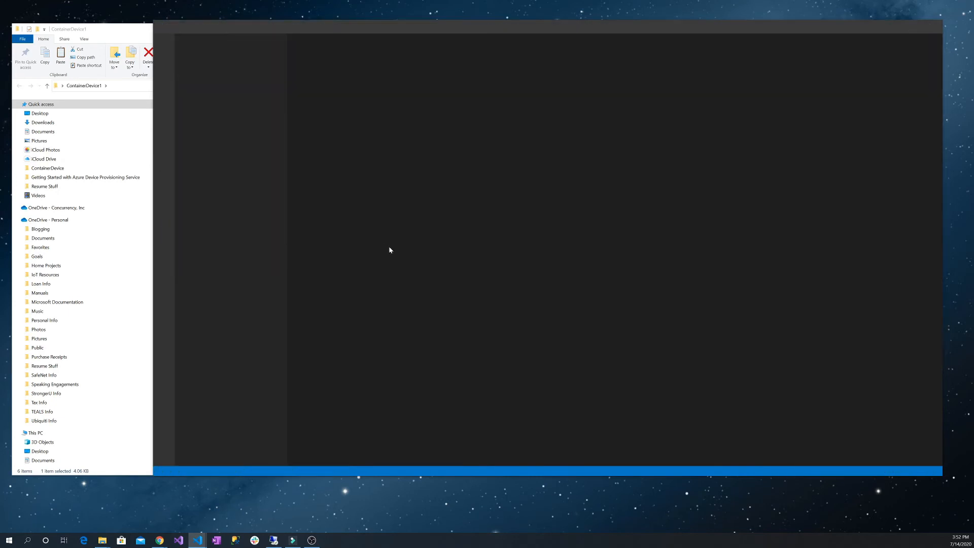
click(337, 38)
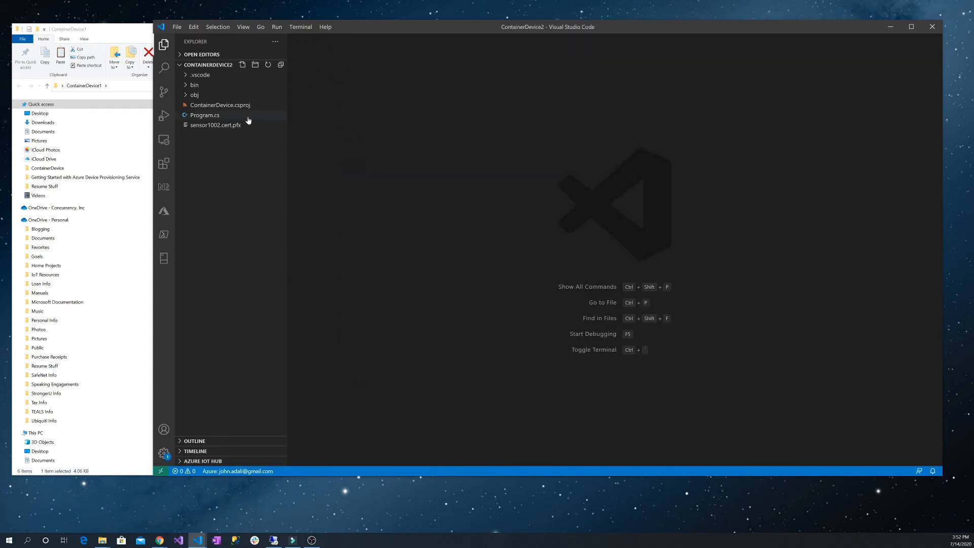
- In ContainerDevice2's Program.cs, set certificateFileName to "sensor1002.pfx" and save the file
click(248, 120)
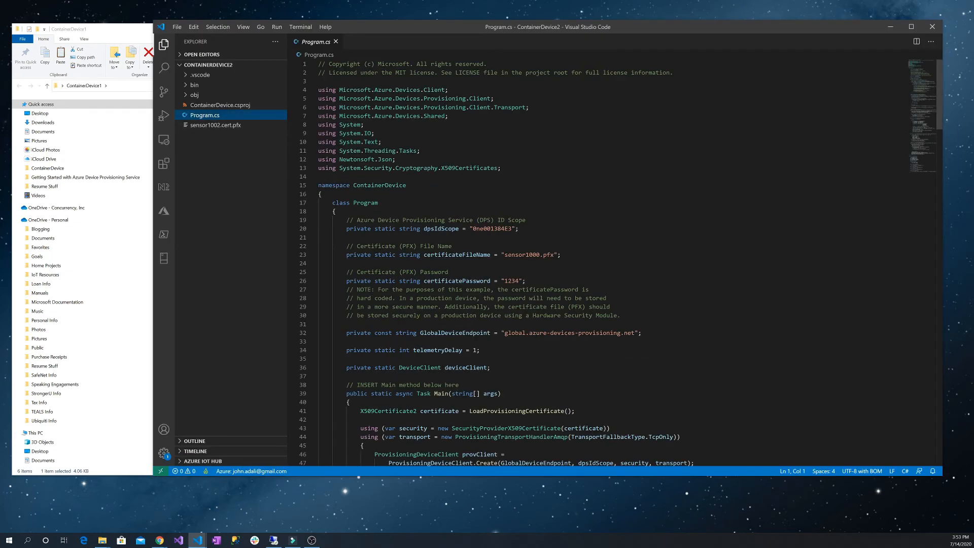
click(540, 255)
key(BackSpace)
text(1)
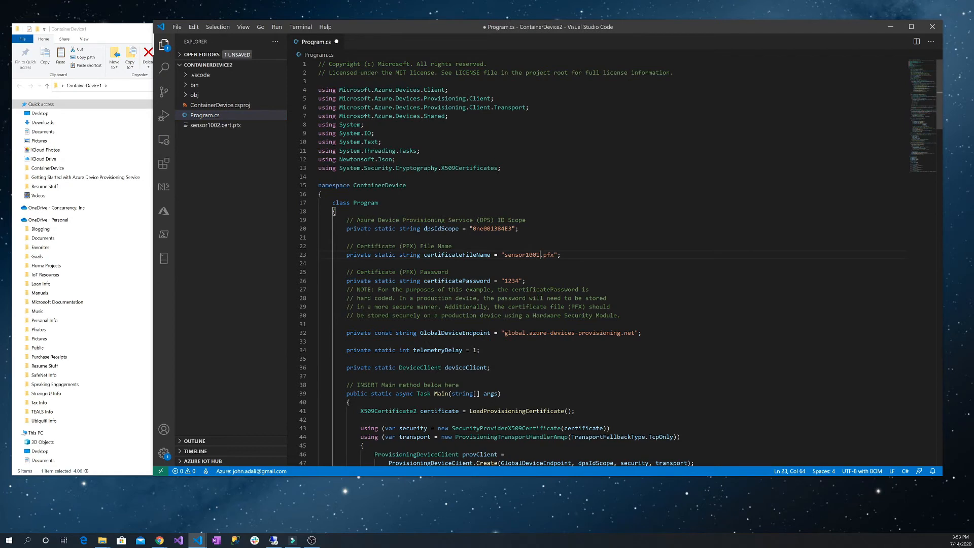
key(BackSpace)
text(2)
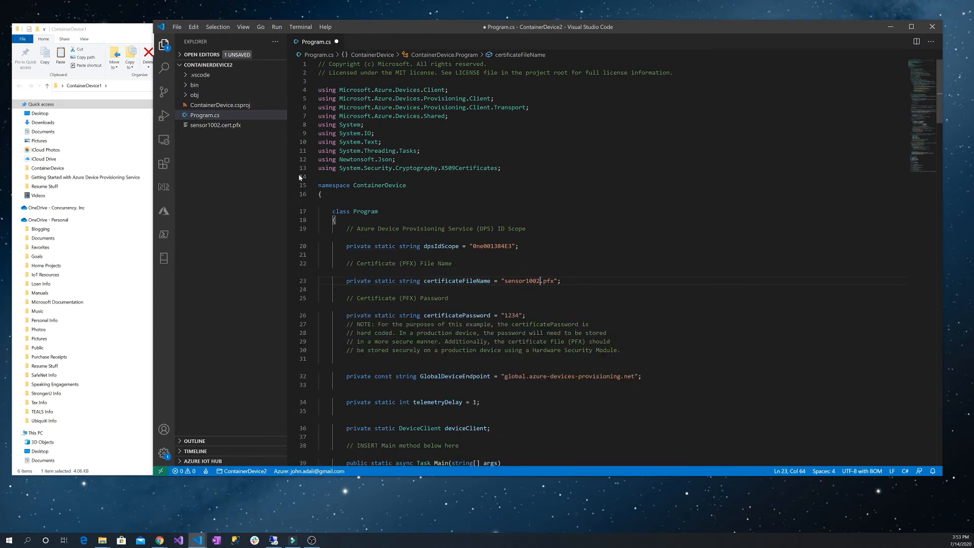
key(ctrl+s)
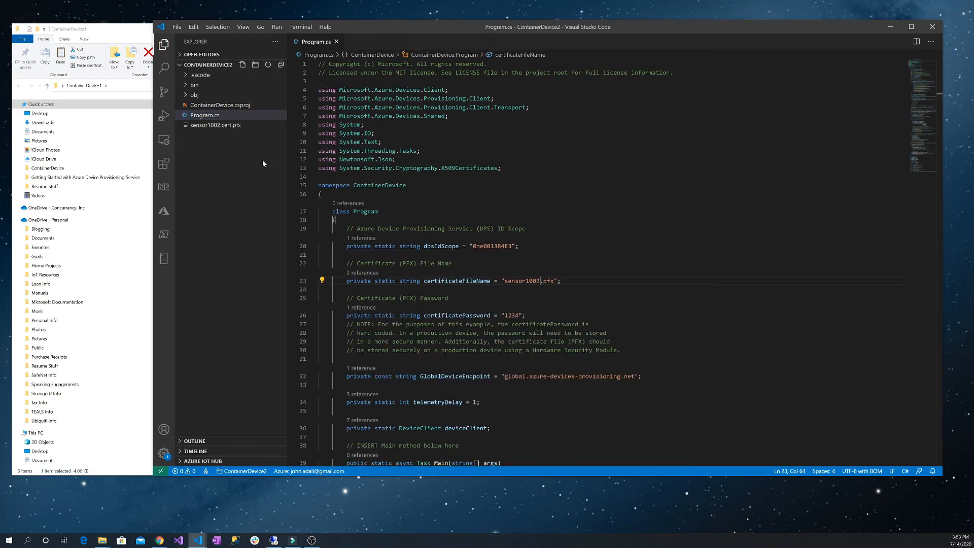
- In ContainerDevice2's ContainerDevice.csproj, set the None Update file to "sensor1002.pfx" and save the file
click(221, 107)
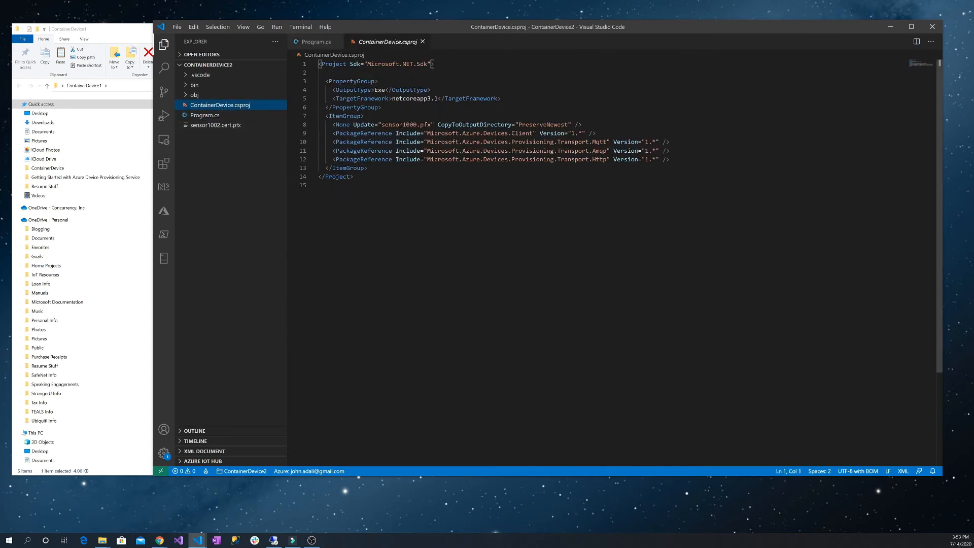
click(417, 125)
key(BackSpace)
text(2)
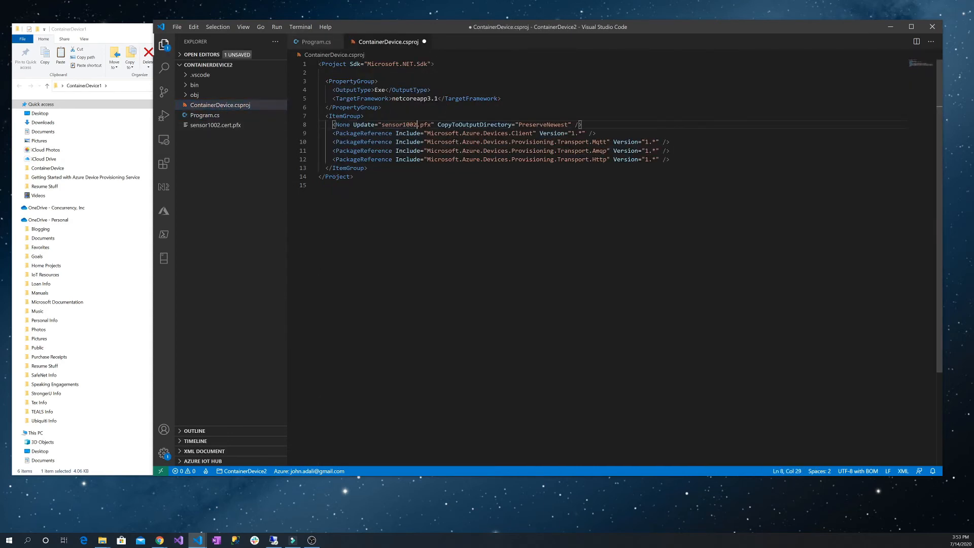
key(ctrl+s)
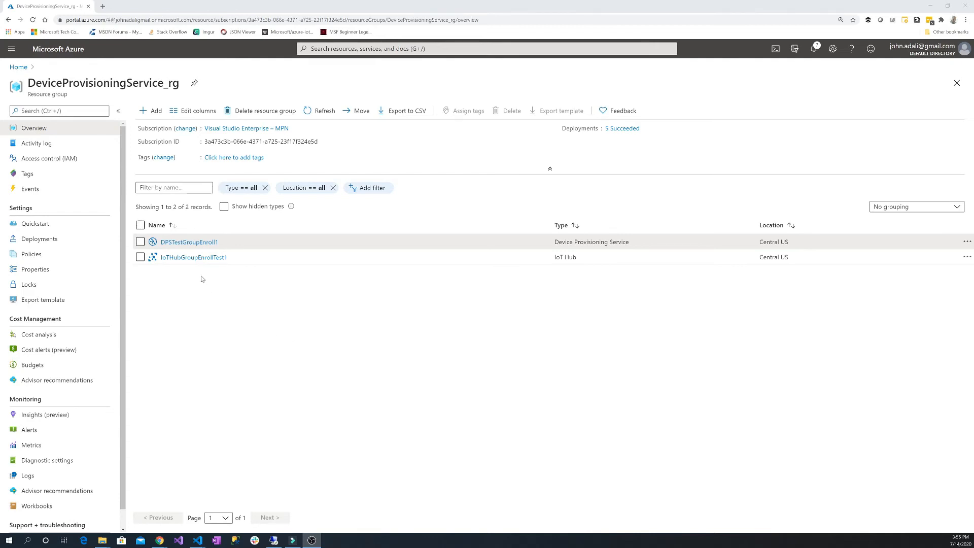
- In the Azure portal, view and refresh the registration records of enrollment group TestGroup1 in DPSTestGroupEnroll1
click(183, 243)
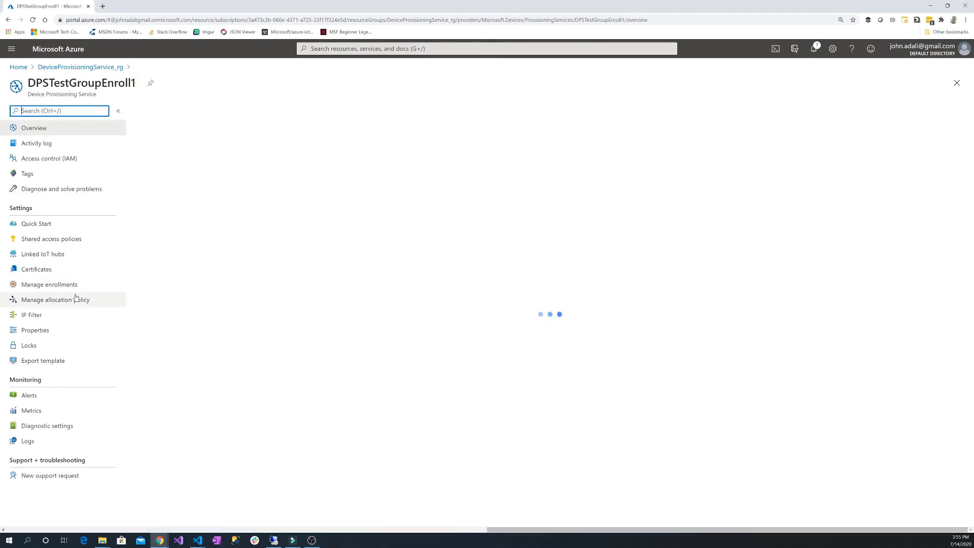
click(45, 286)
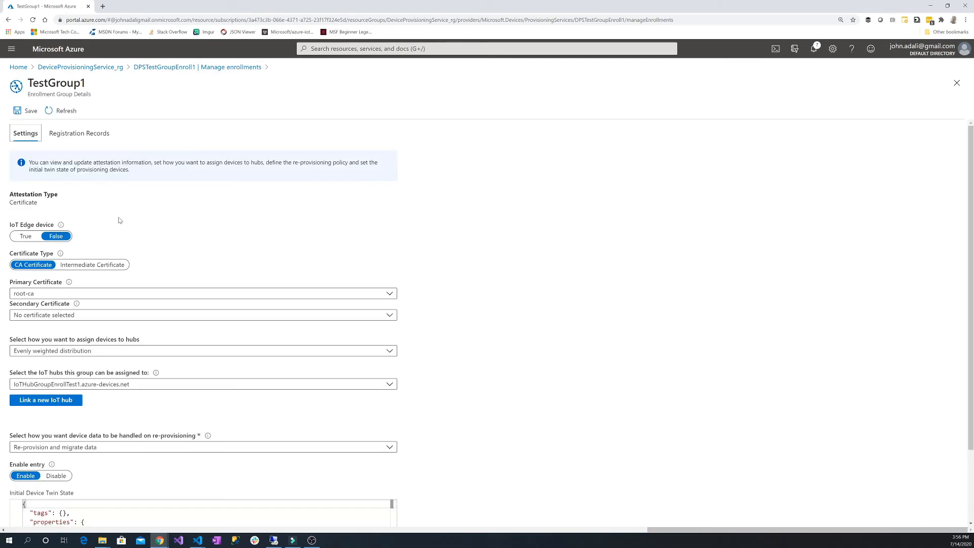
click(68, 135)
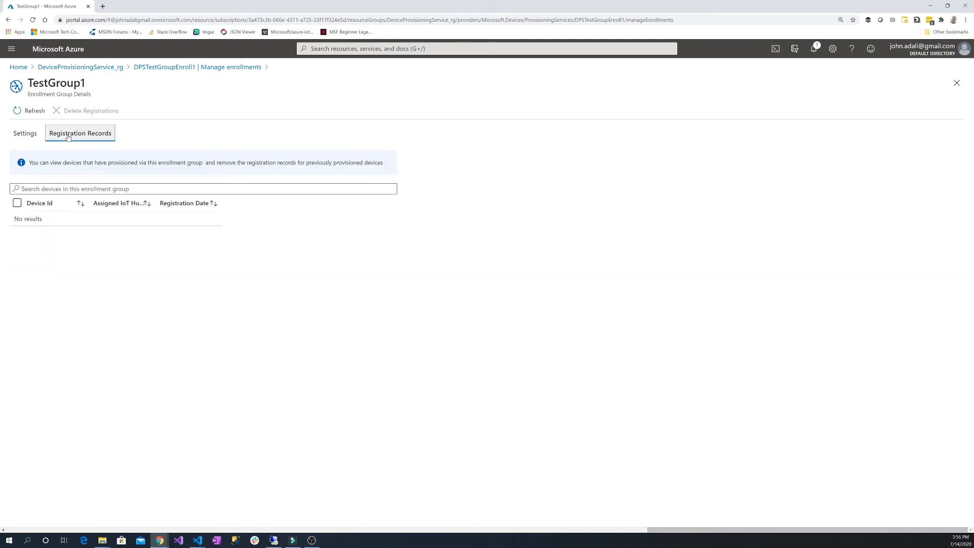
click(16, 112)
click(32, 160)
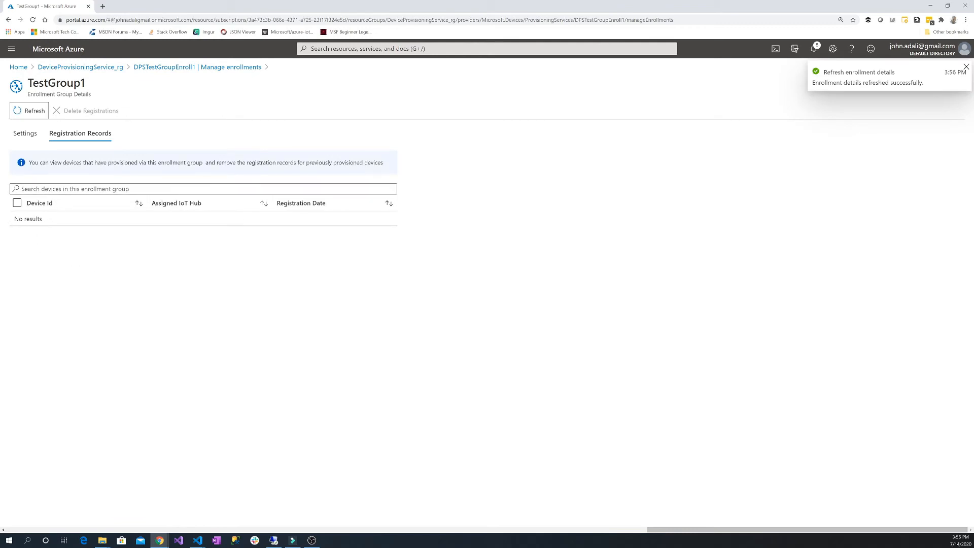
- Check the IoT devices list of the IoTHubGroupEnrollTest1 hub and return to the DeviceProvisioningService_rg resource group
click(80, 67)
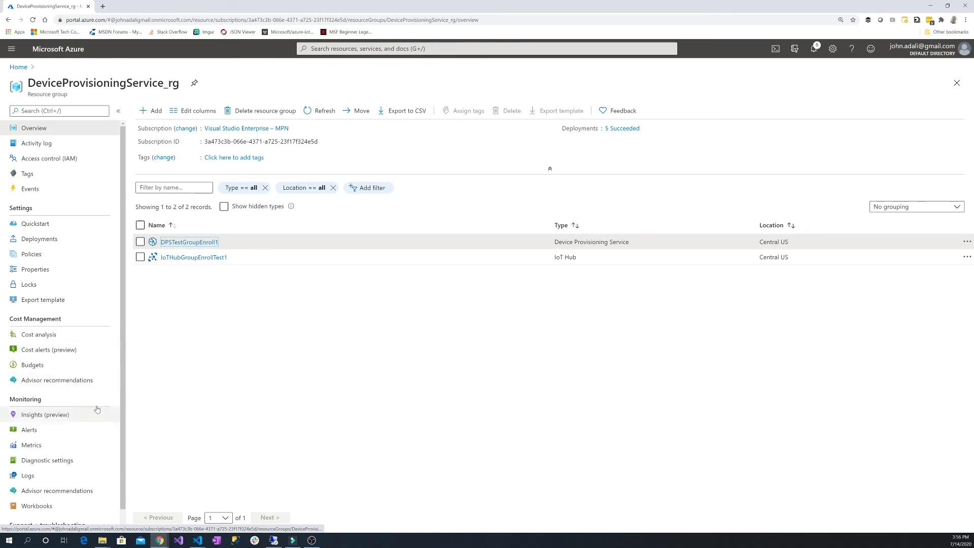
click(183, 257)
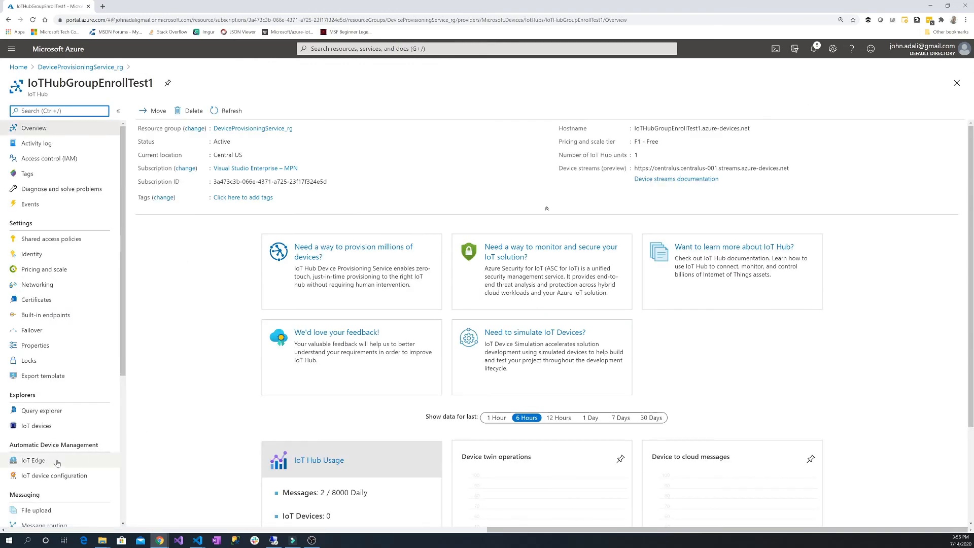
click(37, 426)
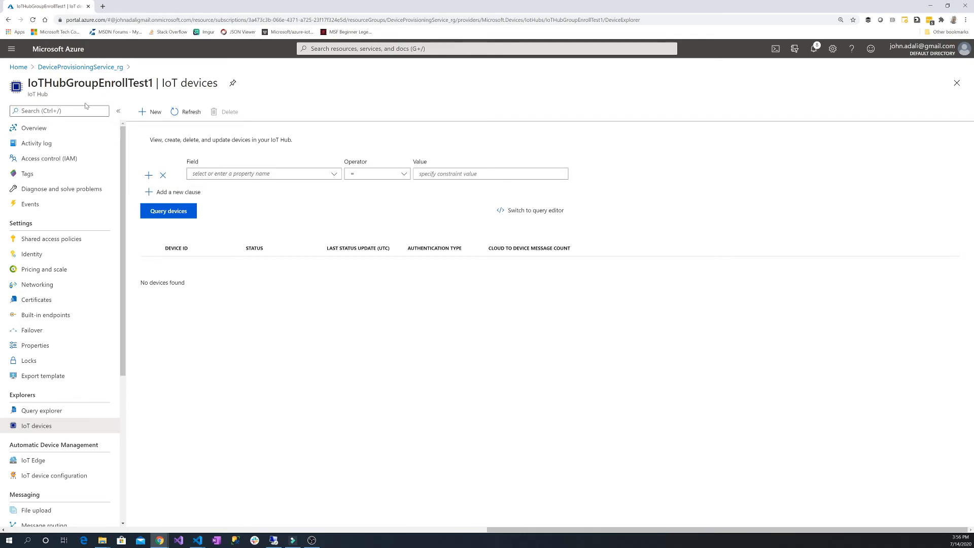
click(75, 70)
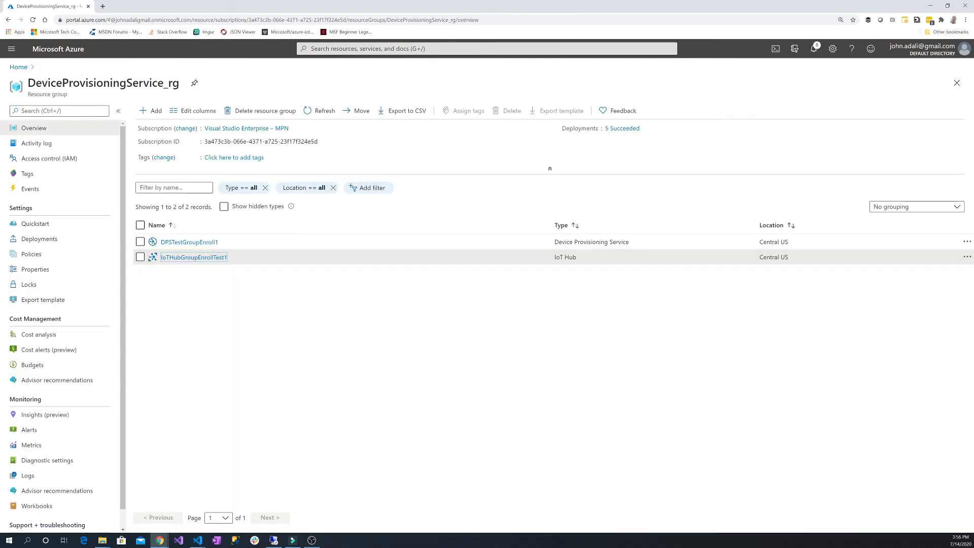
- Switch to the ContainerDevice project in Visual Studio Code and execute dotnet run in a new external terminal
key(alt+Tab)
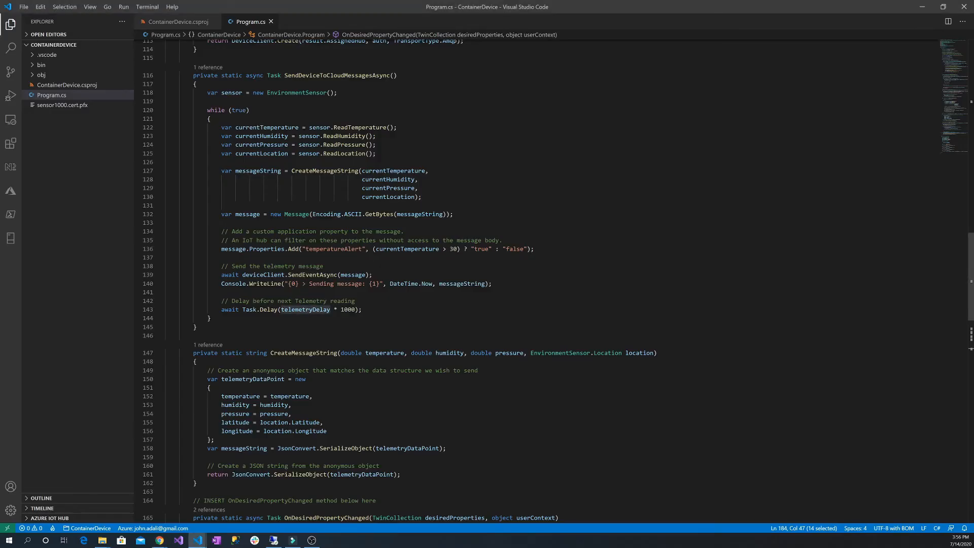
key(ctrl+shift+p)
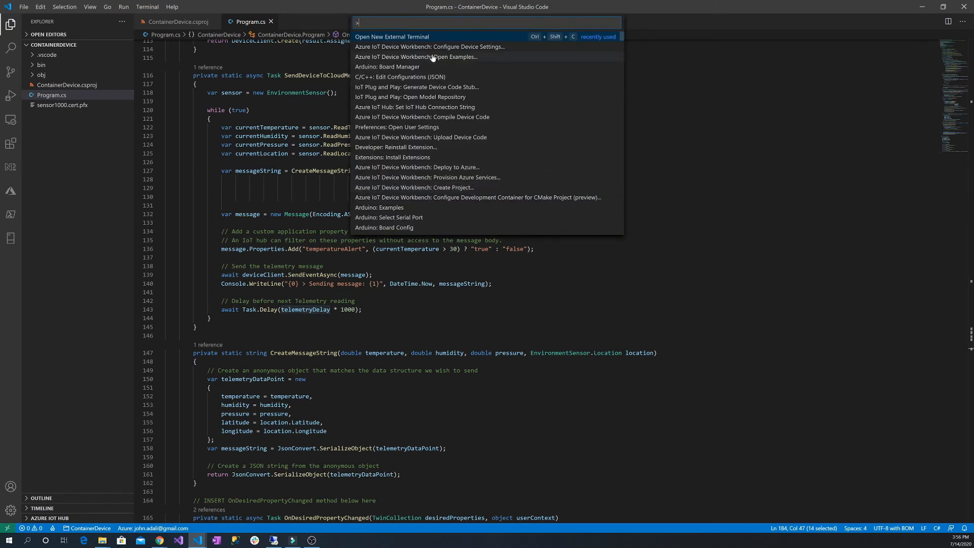
click(419, 39)
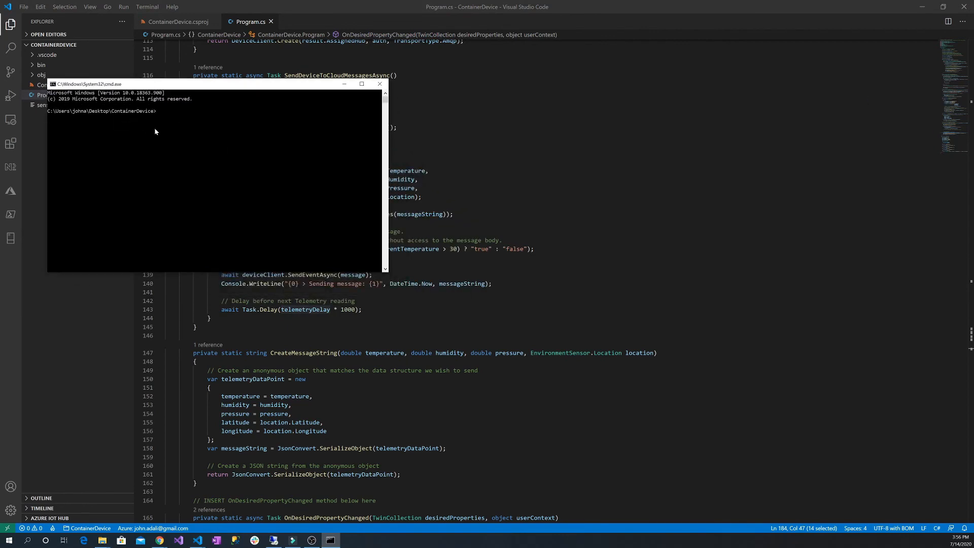
text(dotnet run)
key(Return)
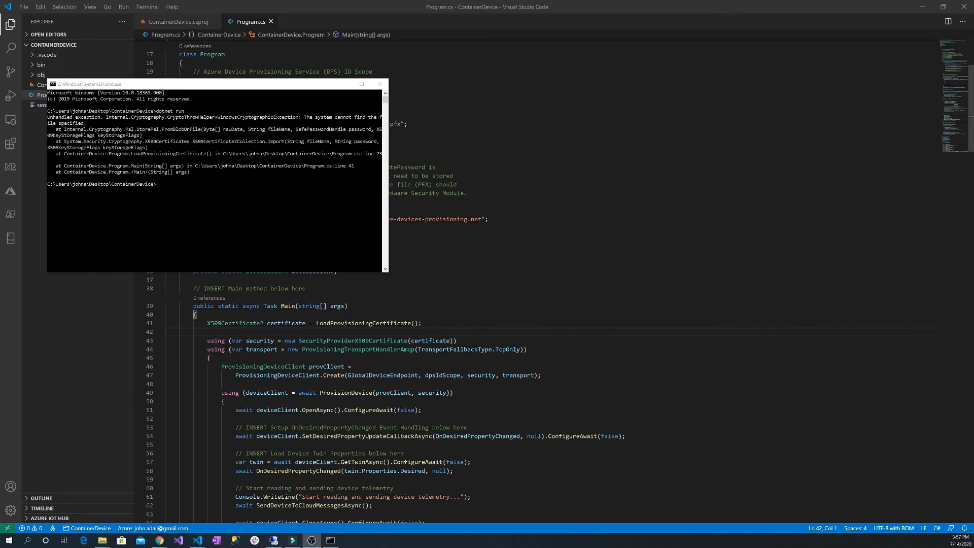
- In ContainerDevice's Program.cs, set certificateFileName to "sensor1000.cert.pfx" and save the file
click(512, 185)
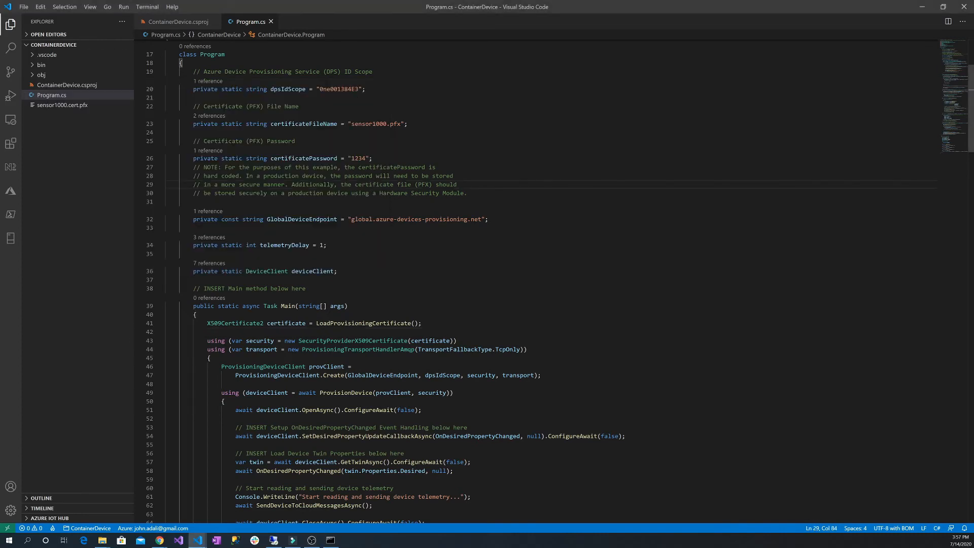
double_click(364, 323)
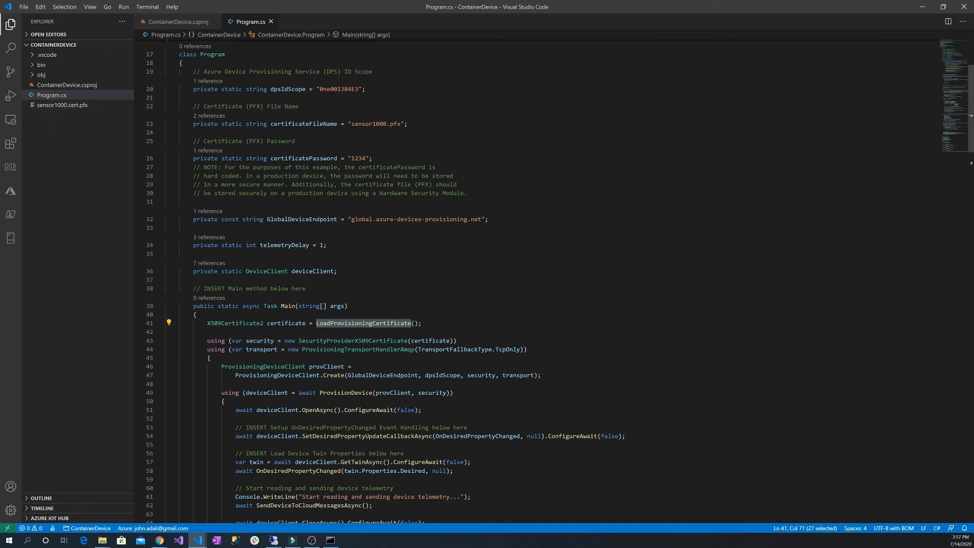
click(383, 124)
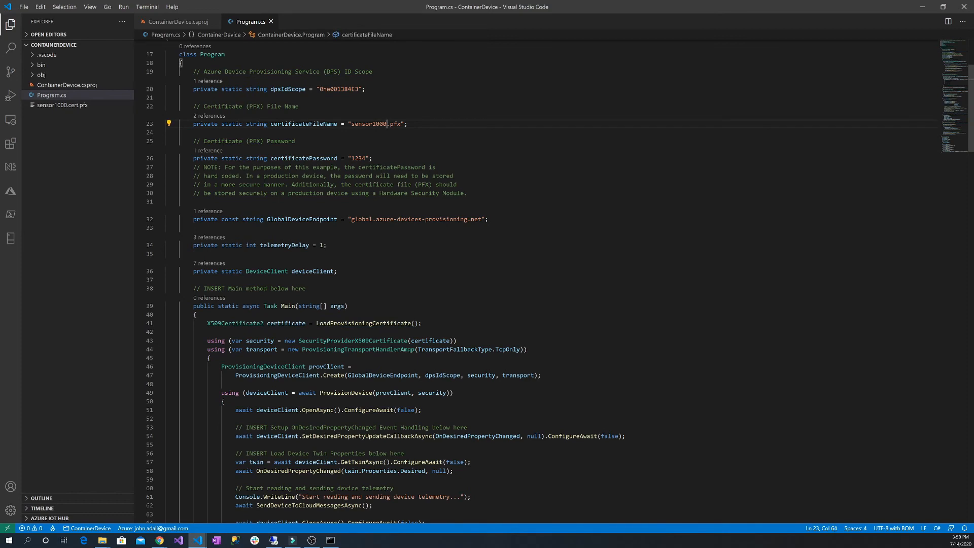
text(.cert)
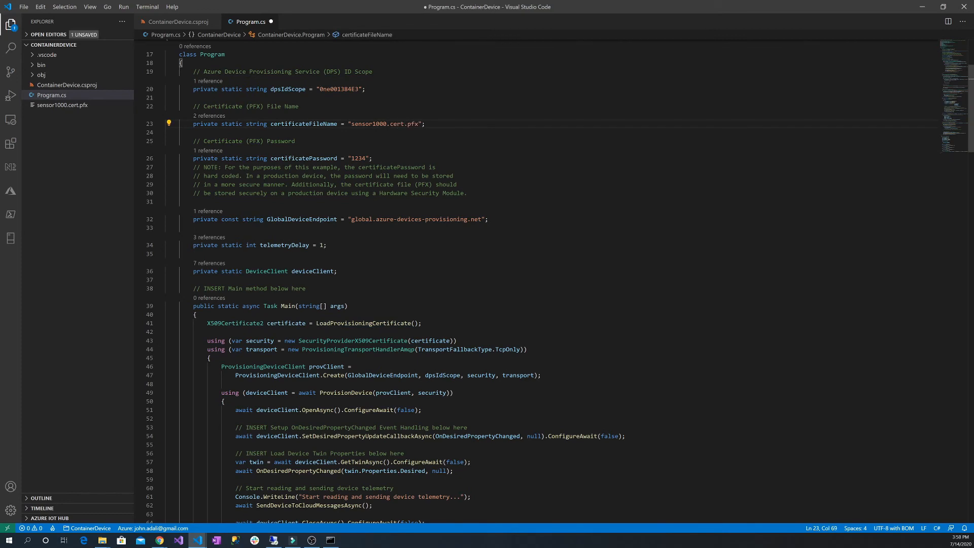
key(ctrl+s)
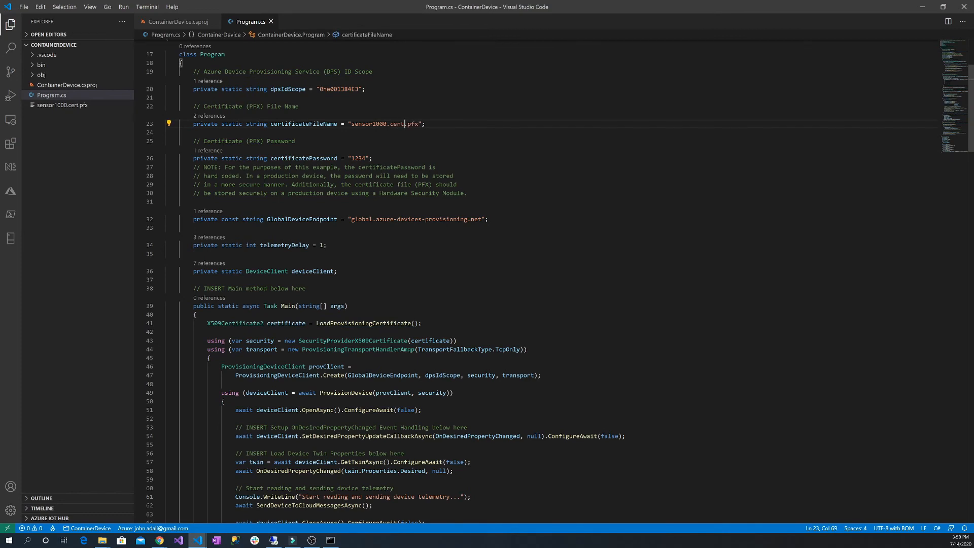
- In ContainerDevice.csproj, change the None Update file name to "sensor1000.cert.pfx" and save the file
click(87, 86)
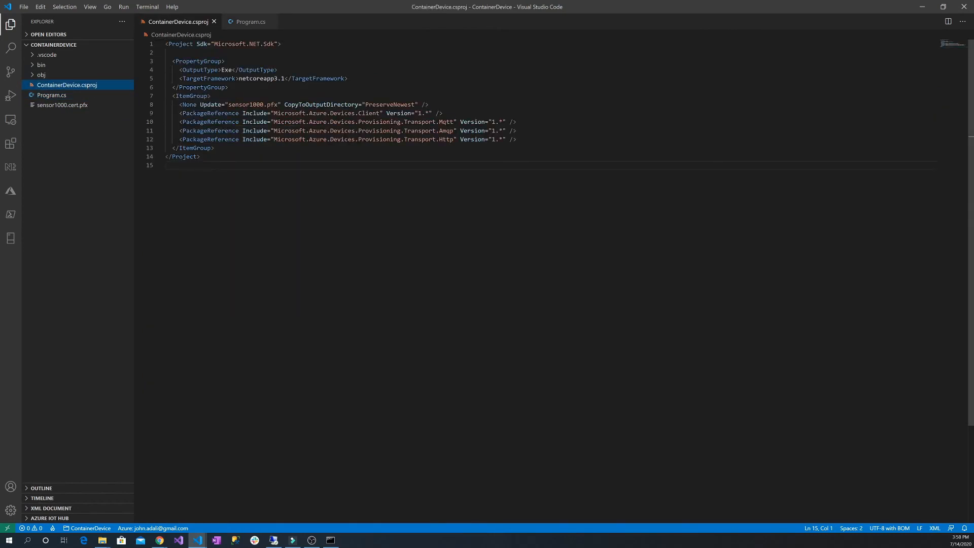
click(263, 105)
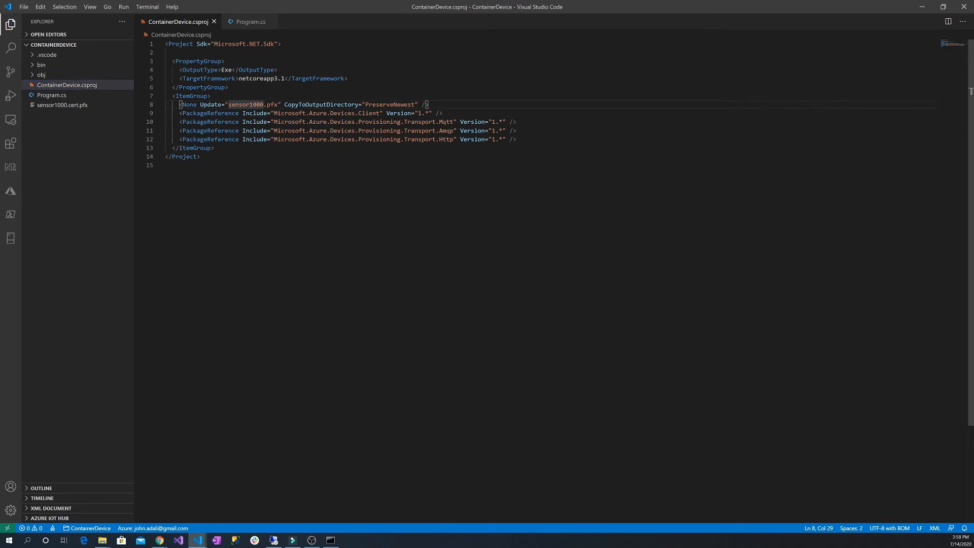
text(.cer)
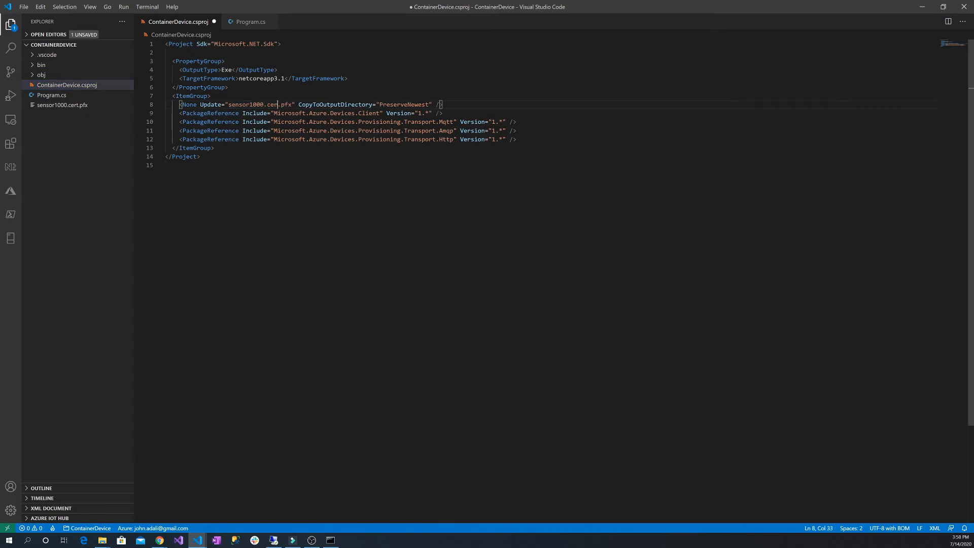
text(t)
key(ctrl+s)
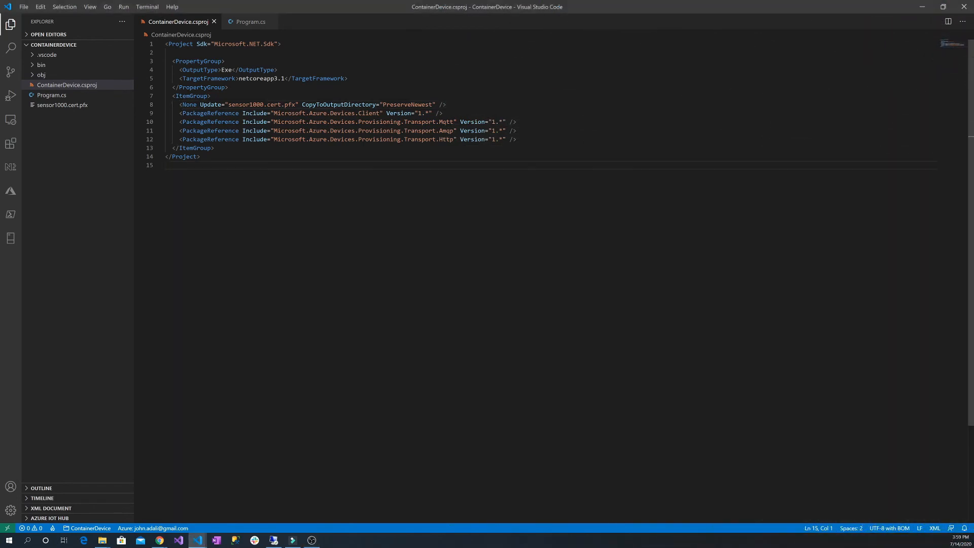
- Open a new external terminal for the ContainerDevice project and execute dotnet run
key(ctrl+shift+p)
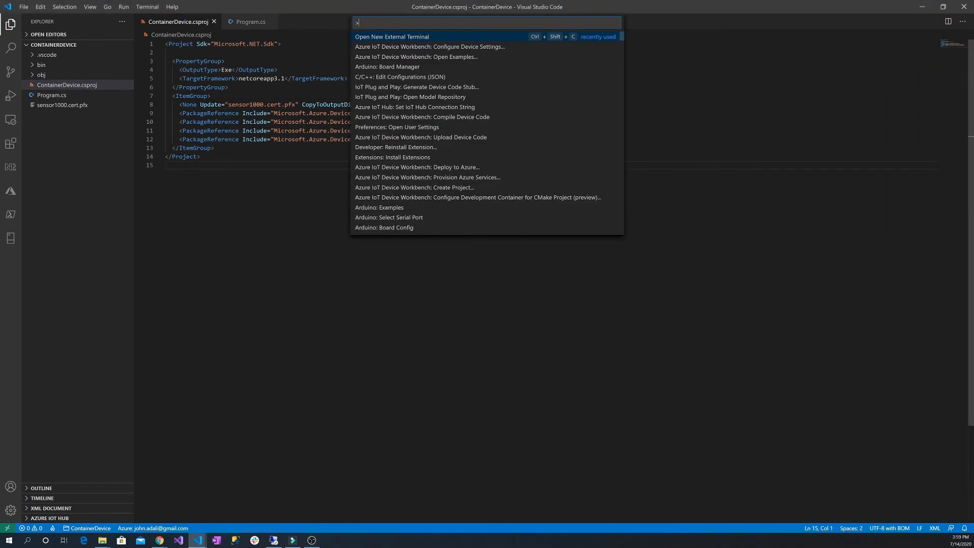
click(406, 36)
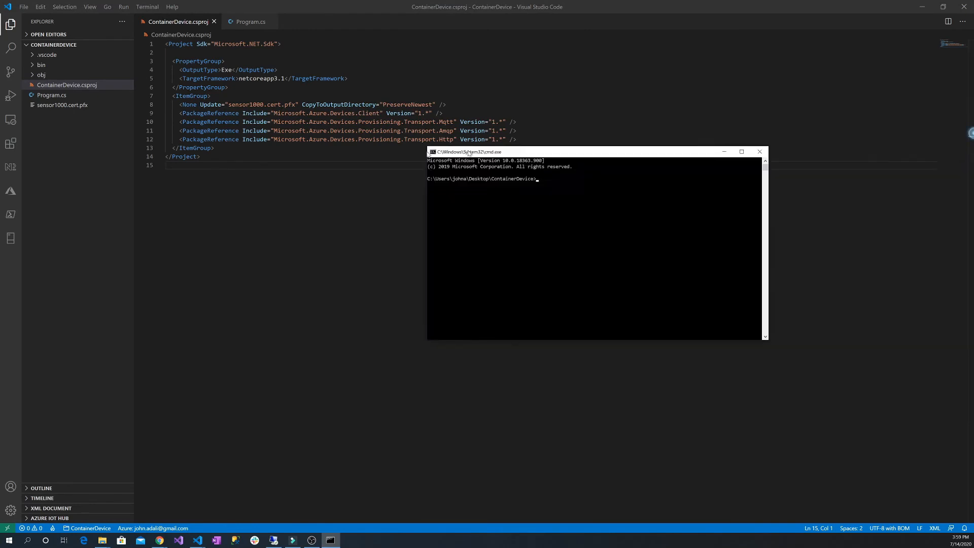
drag(467, 149, 87, 95)
text(dotnet run)
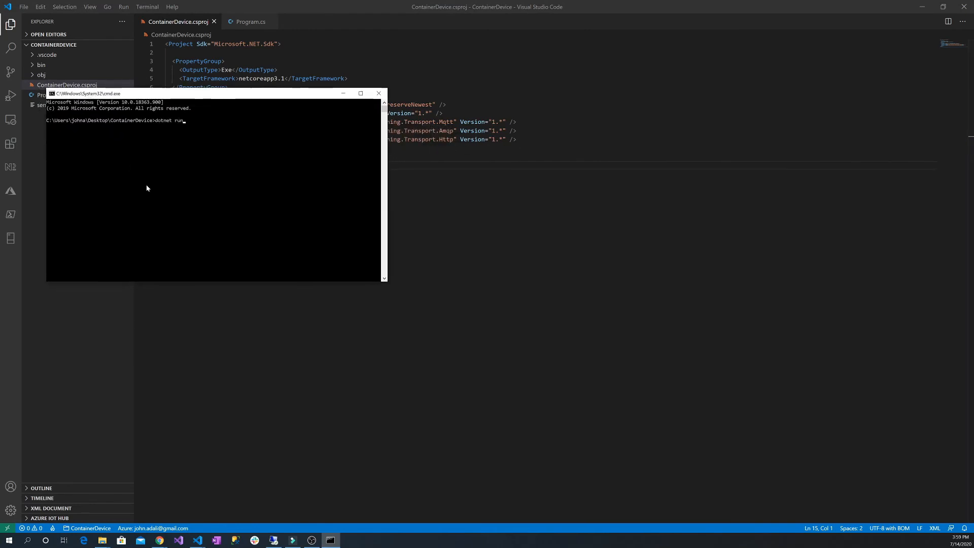
key(Return)
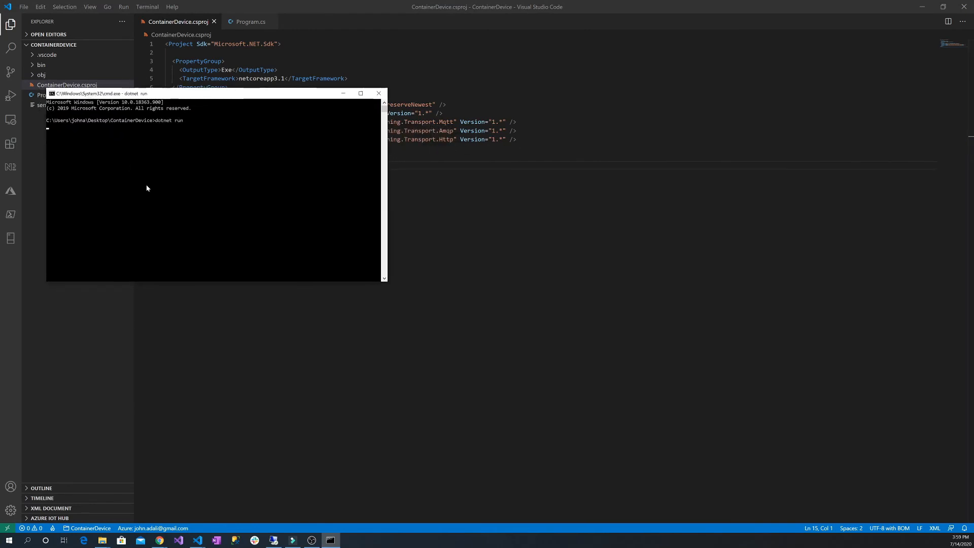
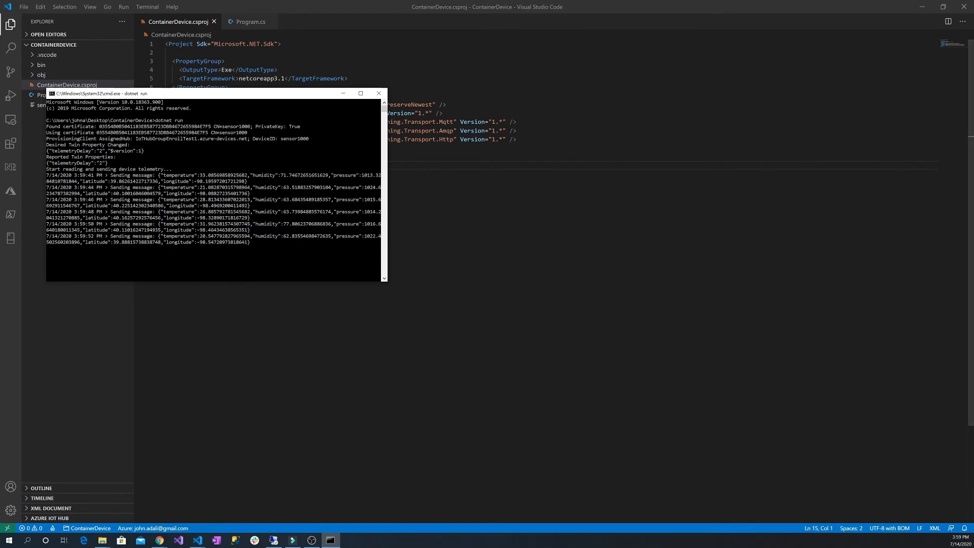
- Switch to the Azure portal and view the registration records of enrollment group TestGroup1 in DPSTestGroupEnroll1
key(alt+Tab)
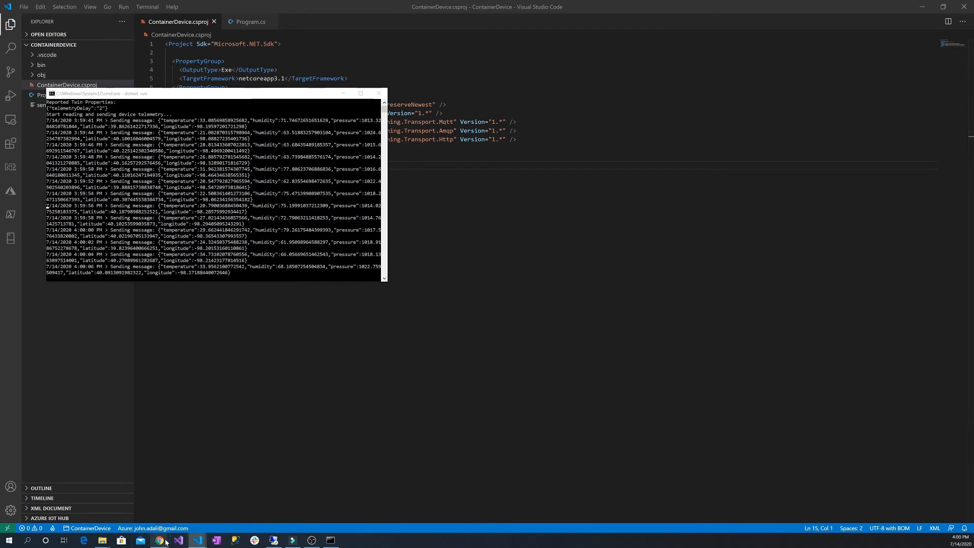
mouse_move(159, 539)
click(198, 510)
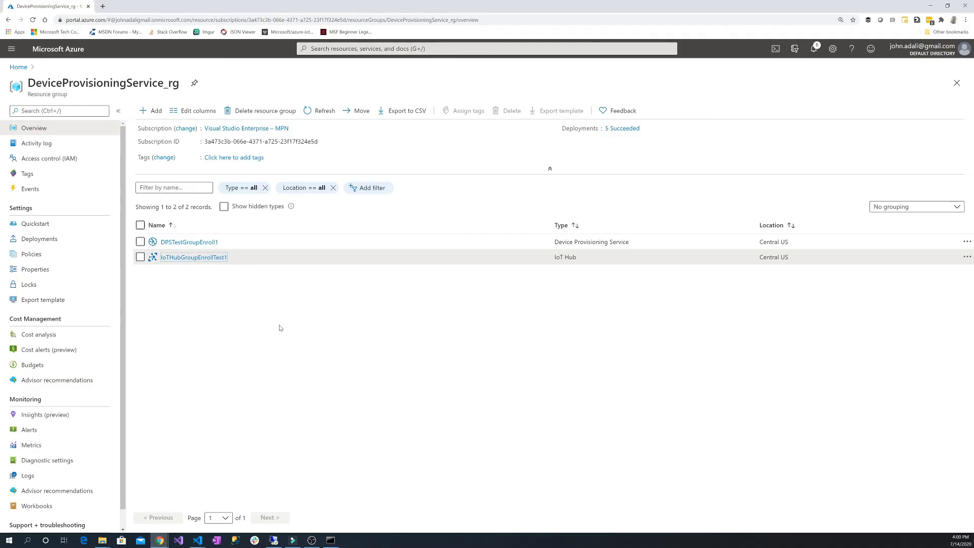
click(190, 242)
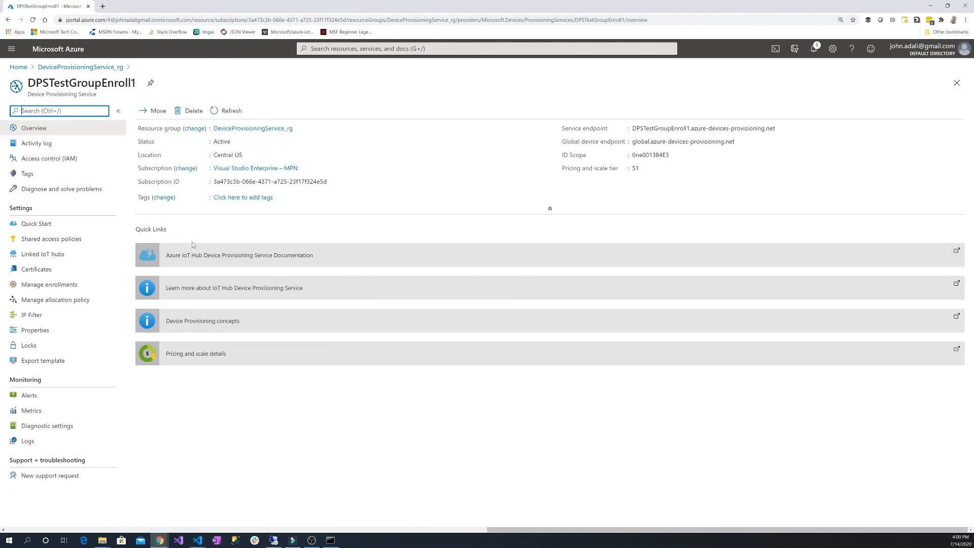
click(31, 285)
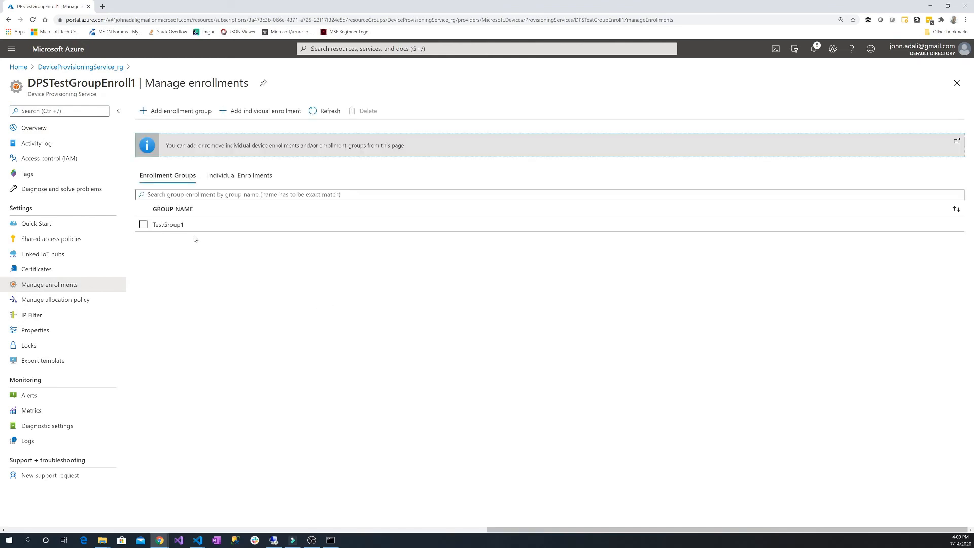
click(170, 225)
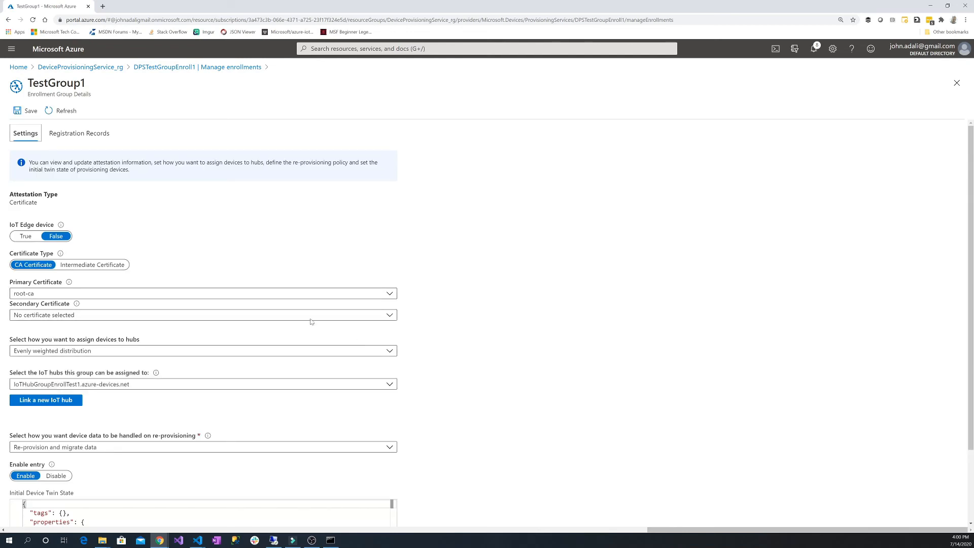
click(74, 136)
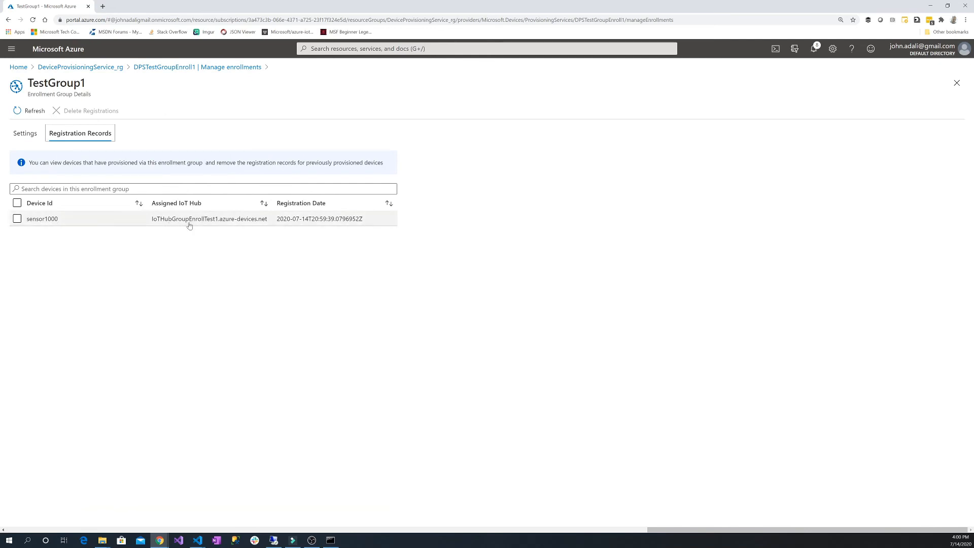
- Check the IoT devices list of the IoTHubGroupEnrollTest1 hub and return to the hub's overview
click(103, 67)
click(171, 256)
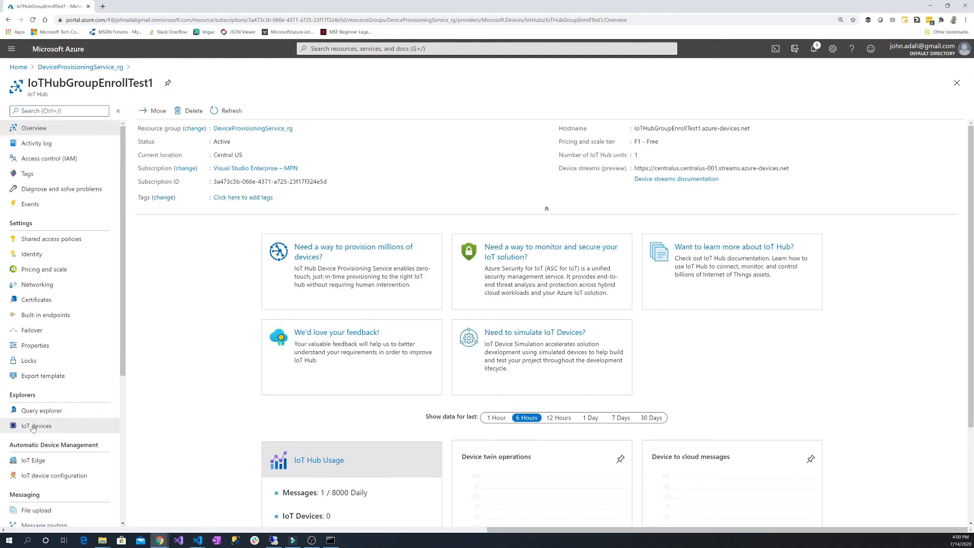
click(36, 426)
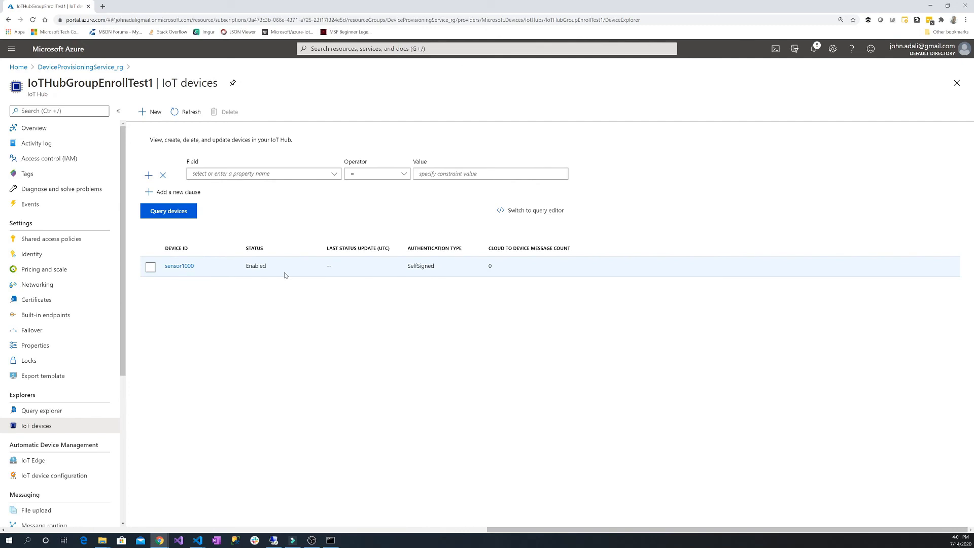
click(33, 128)
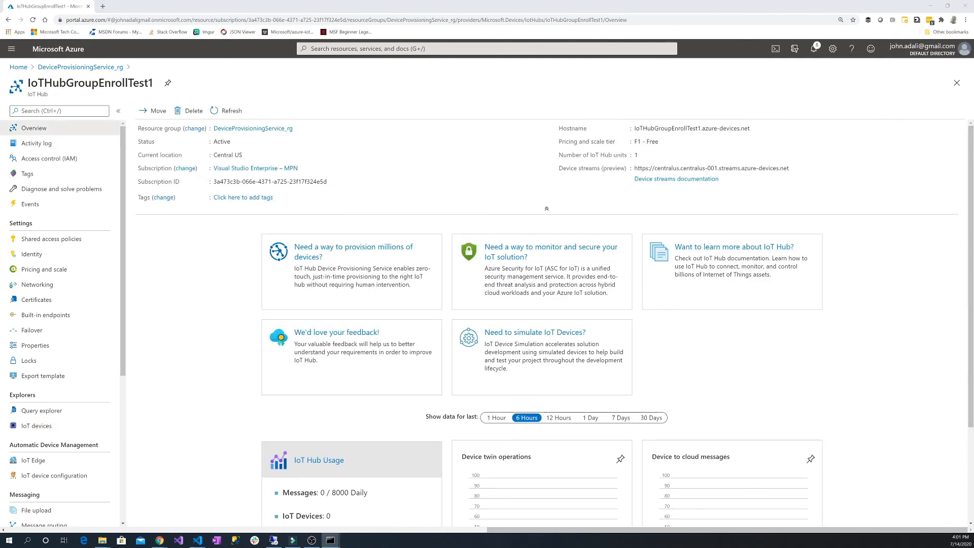
- Execute dotnet run in a command prompt at the ContainerDevice1 folder
drag(973, 183, 304, 105)
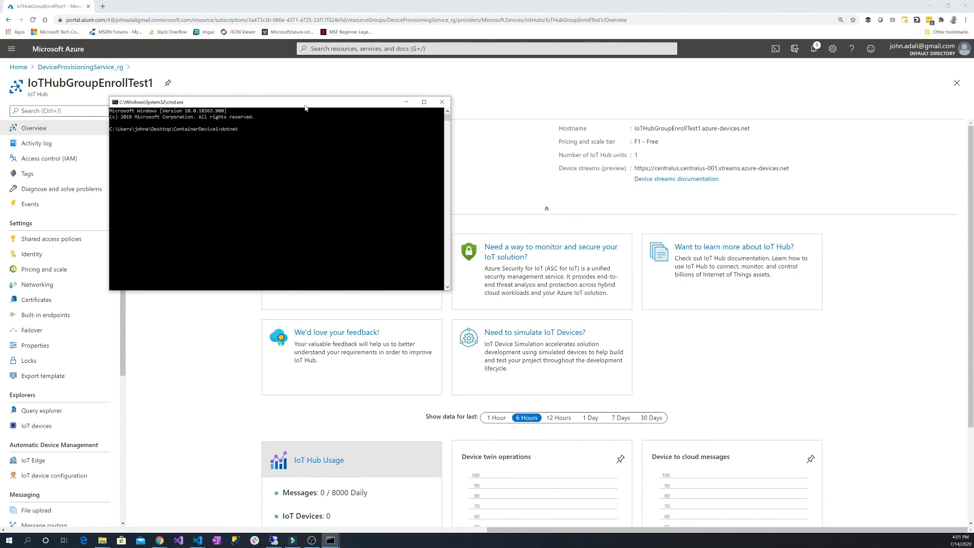
text(dotnet run)
key(Return)
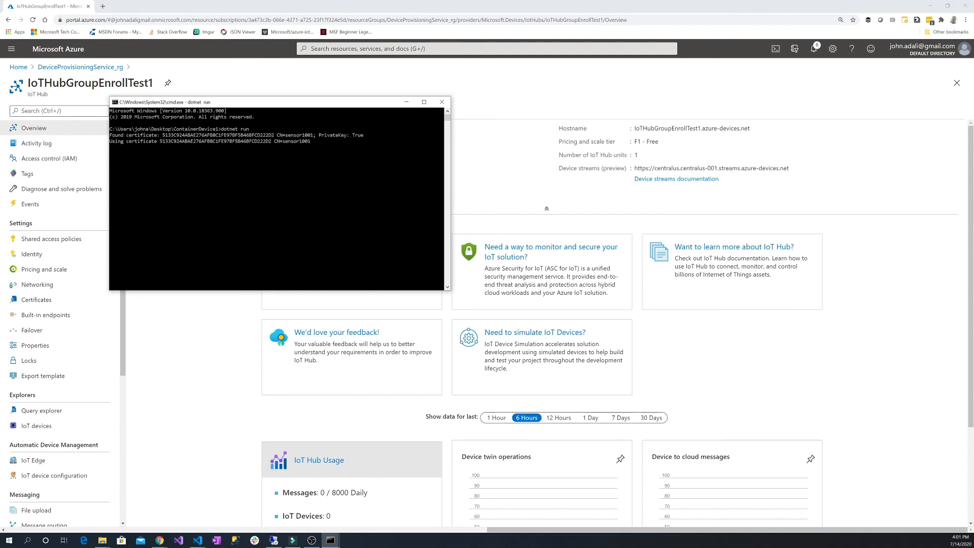
- Switch to the command prompt at the ContainerDevice2 folder and execute dotnet run
key(alt+Tab)
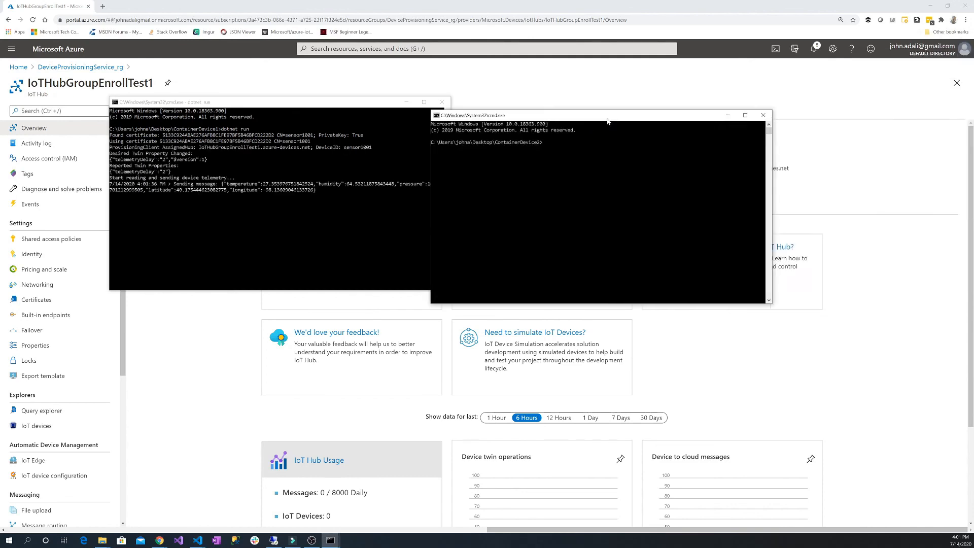
drag(612, 105, 701, 107)
text(dot)
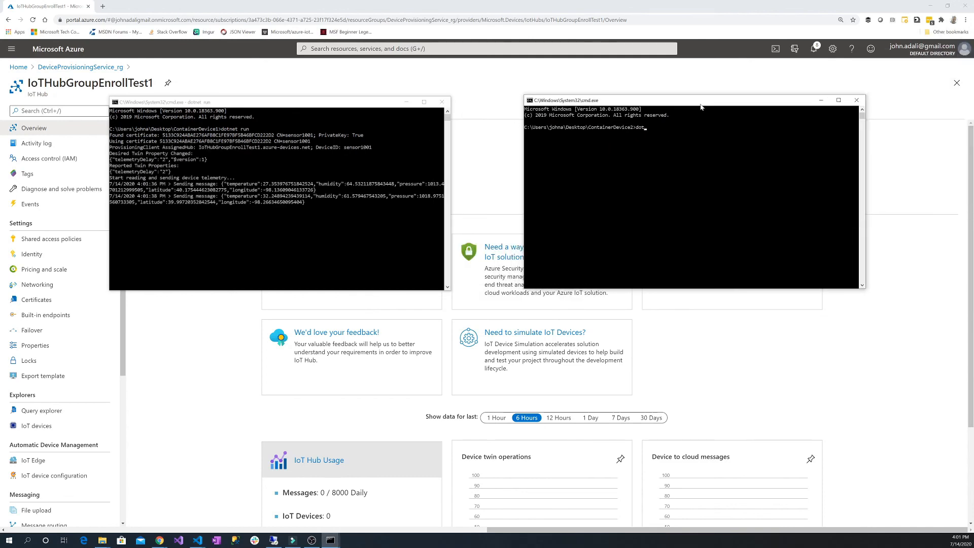
text(net run)
key(Return)
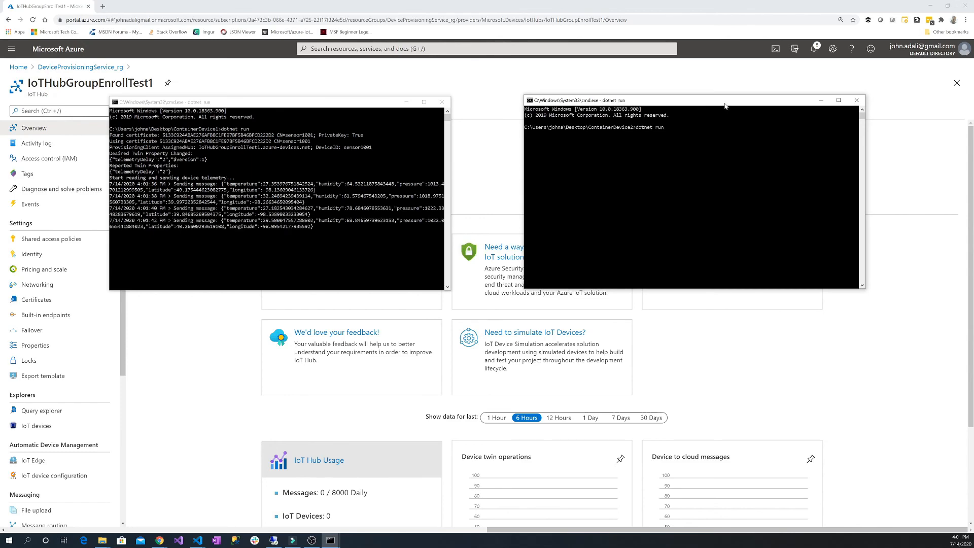
- Arrange the three running device terminals apart so that the output of each one can be read
drag(725, 101, 810, 114)
drag(378, 108, 530, 272)
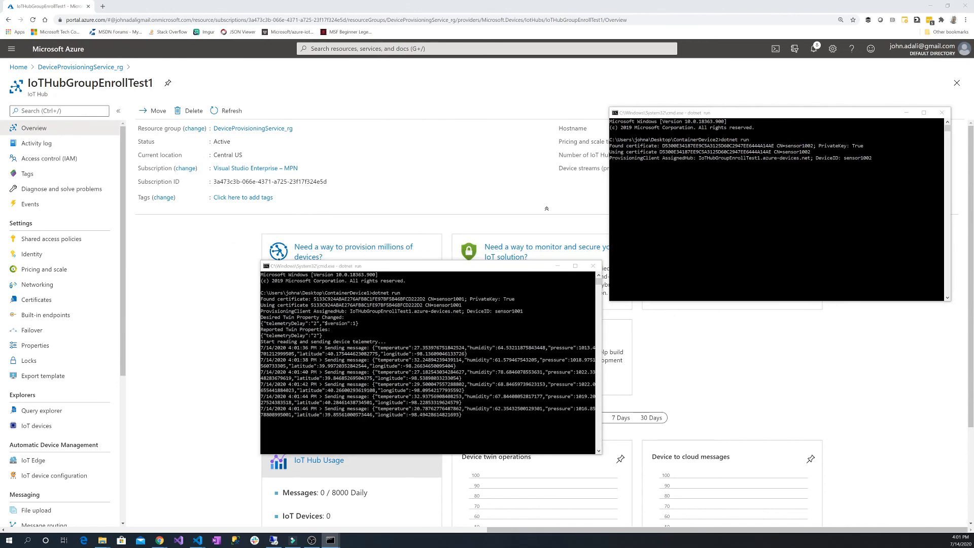
key(alt+Tab)
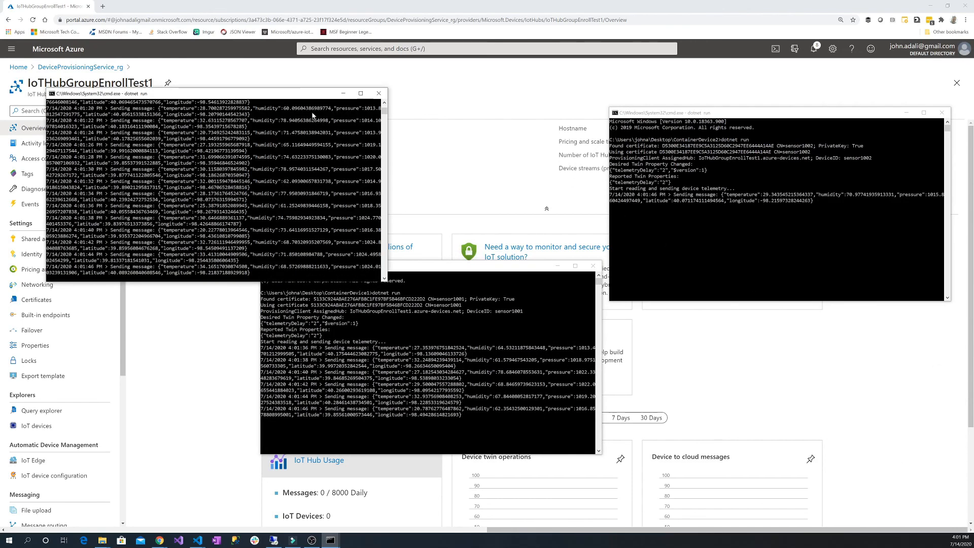
drag(298, 93, 345, 45)
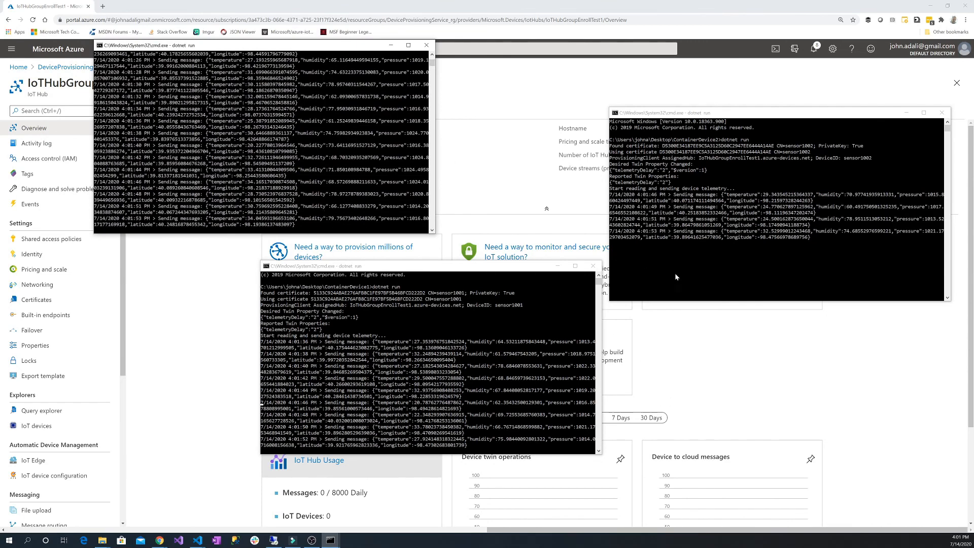
- Back in the Azure portal, check the IoTHubGroupEnrollTest1 hub's IoT devices list and return to the DeviceProvisioningService_rg resource group
click(669, 4)
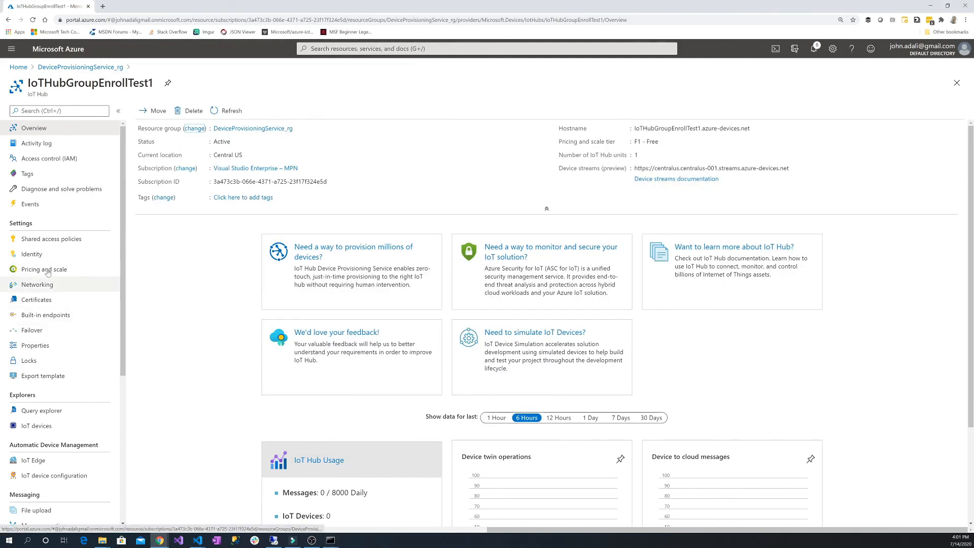
click(38, 430)
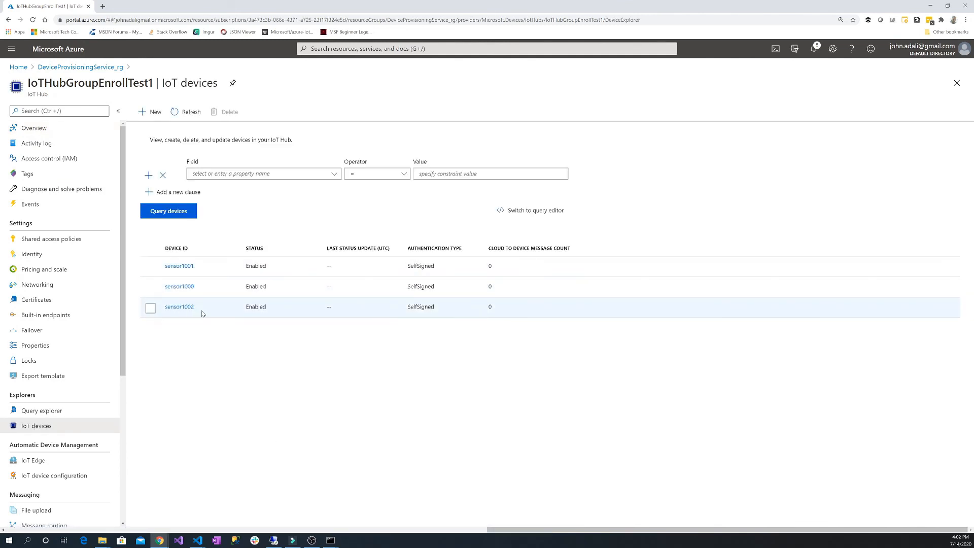
click(60, 68)
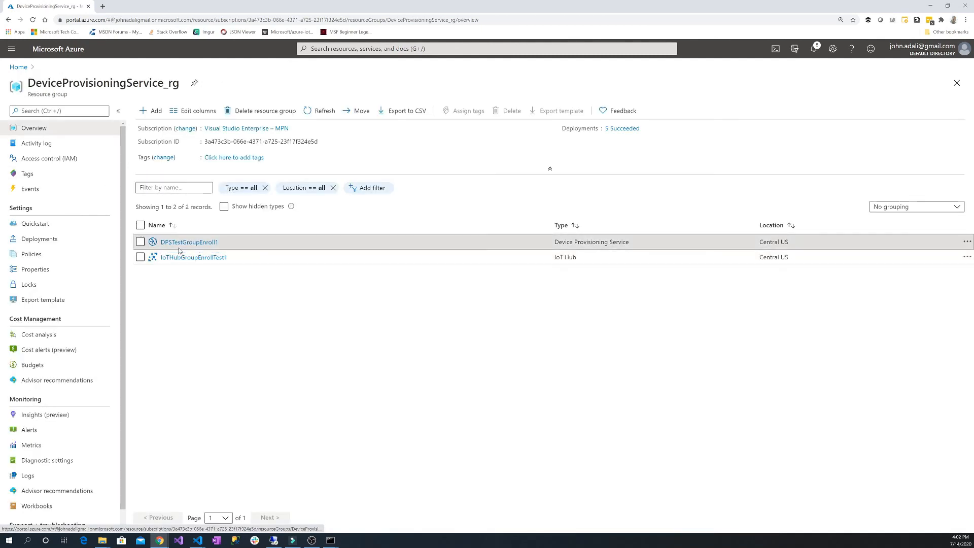
- View the registration records of TestGroup1 in DPSTestGroupEnroll1 and return to the DeviceProvisioningService_rg resource group
click(177, 242)
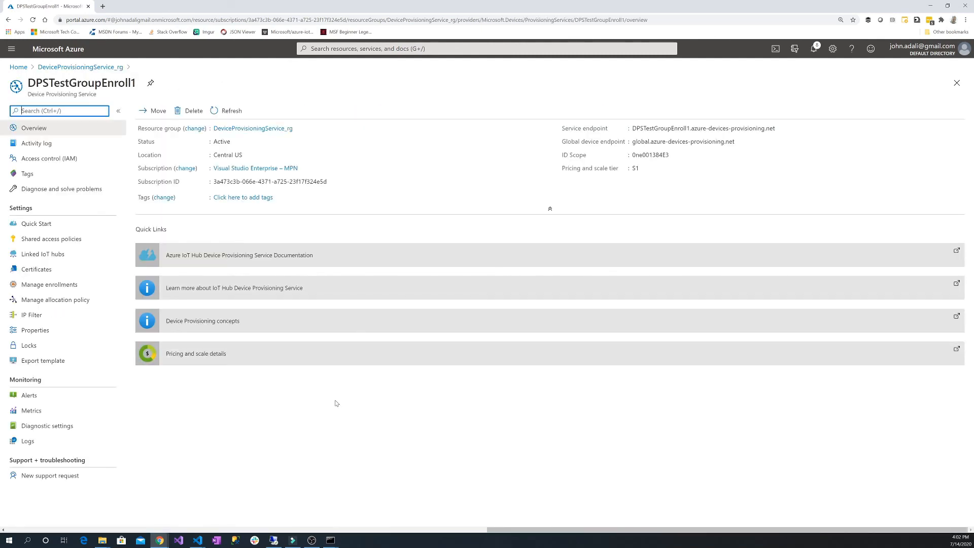
click(44, 286)
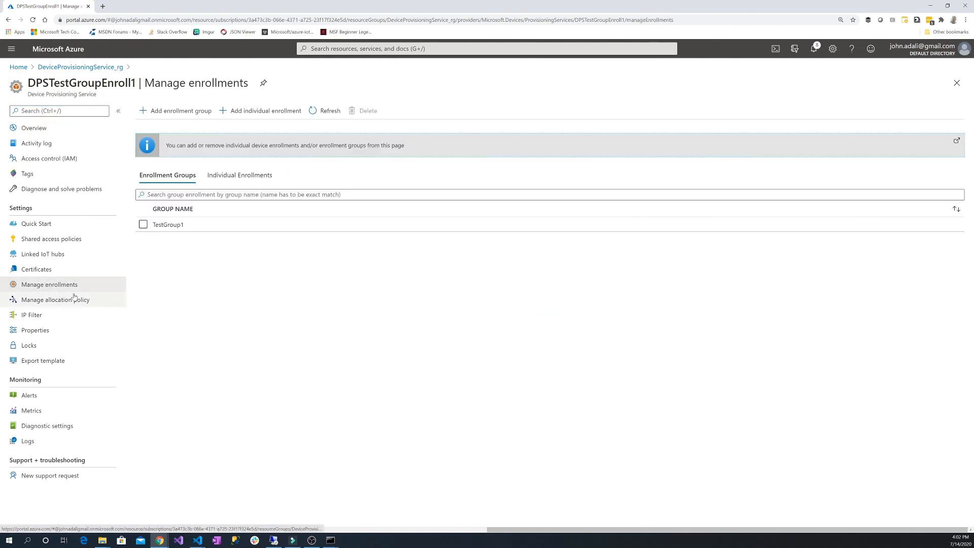
click(168, 225)
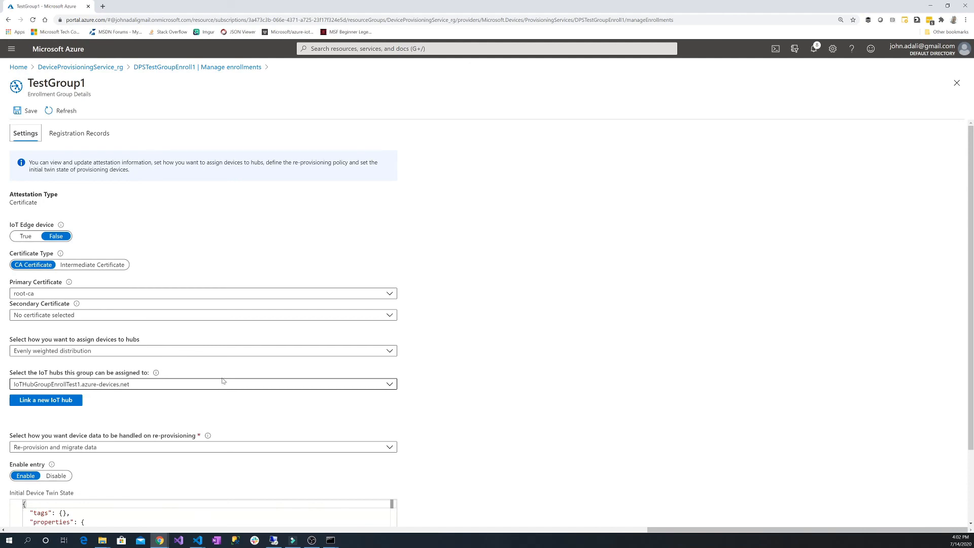
click(61, 136)
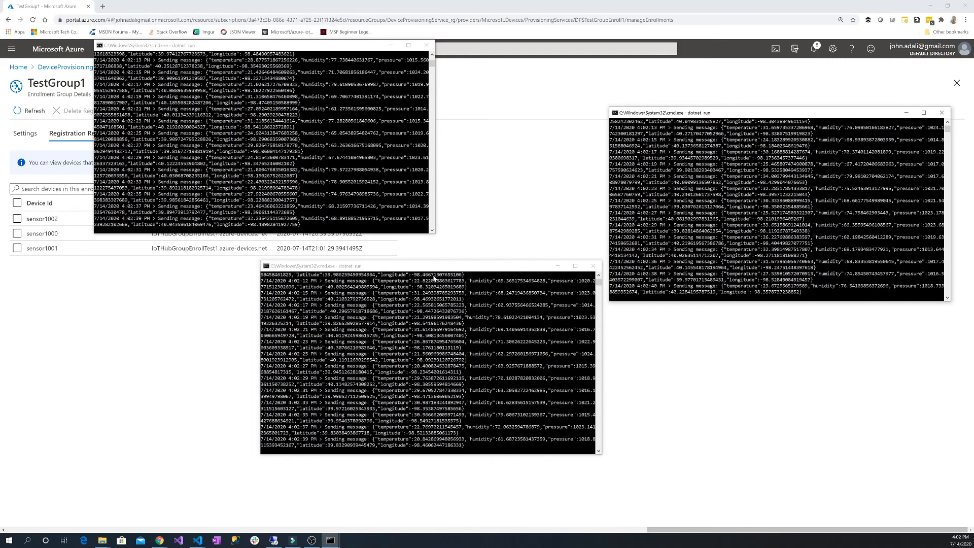
click(208, 320)
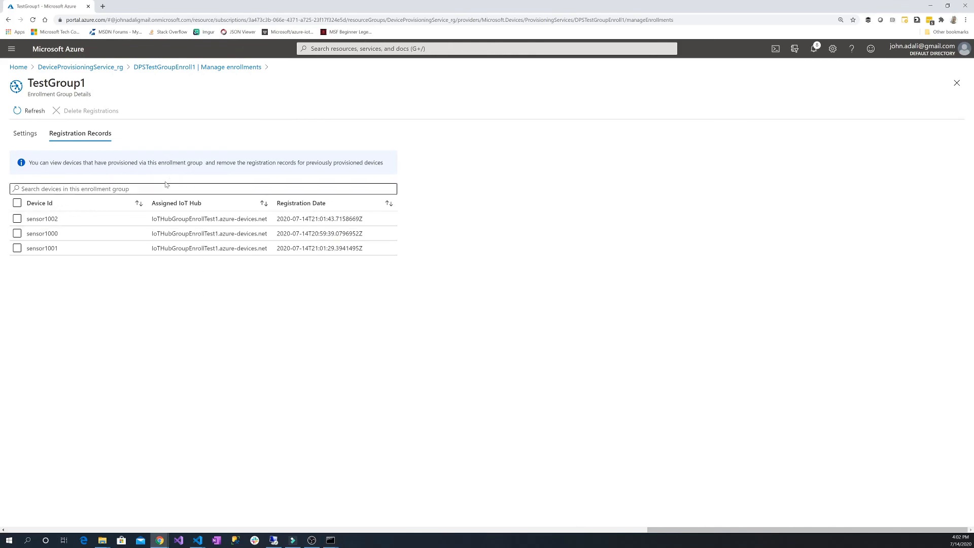
click(66, 68)
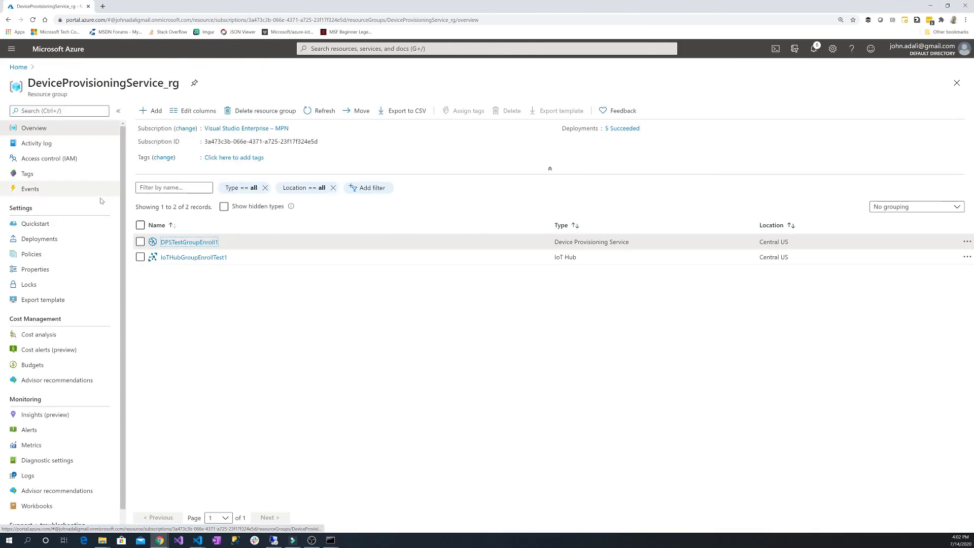
- Open the device twin of sensor1000 from the IoT devices list of the IoTHubGroupEnrollTest1 hub
click(182, 259)
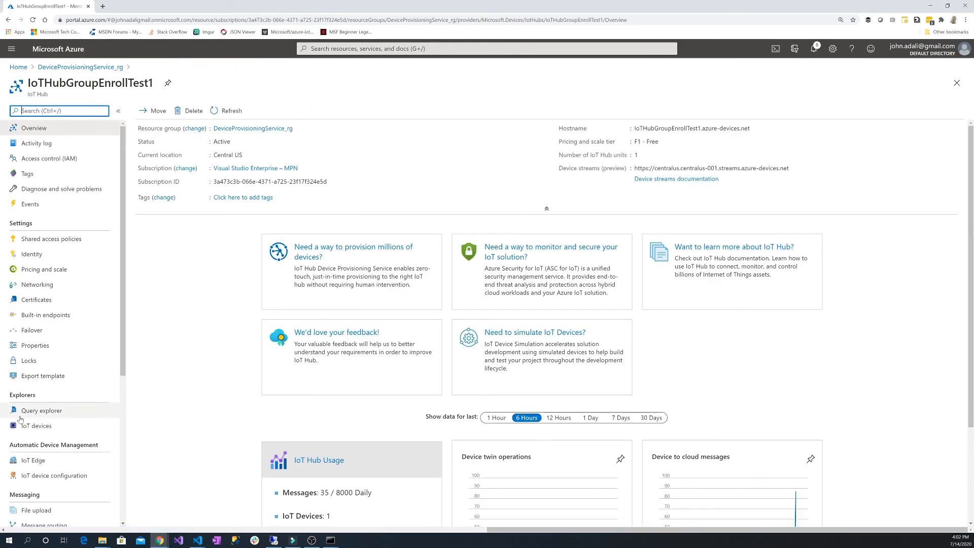
click(34, 426)
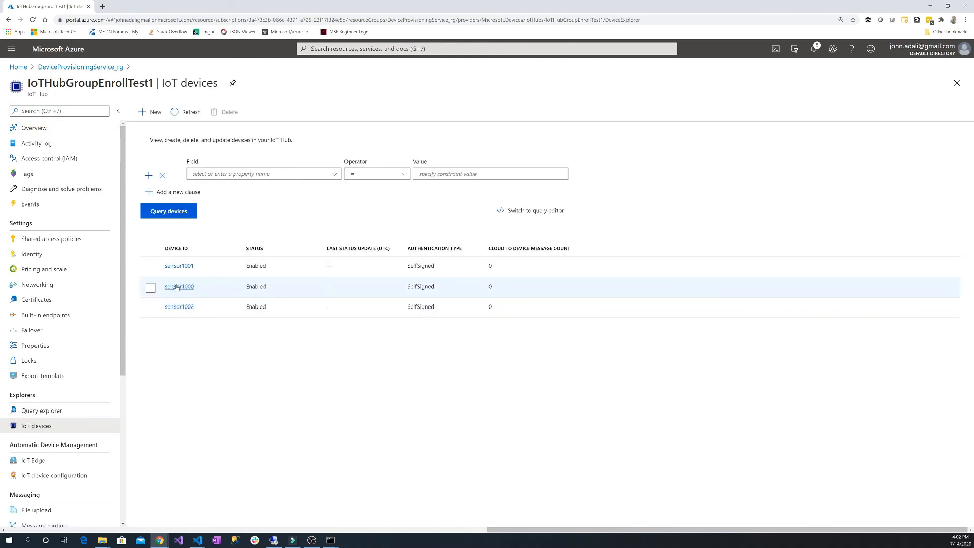
click(177, 287)
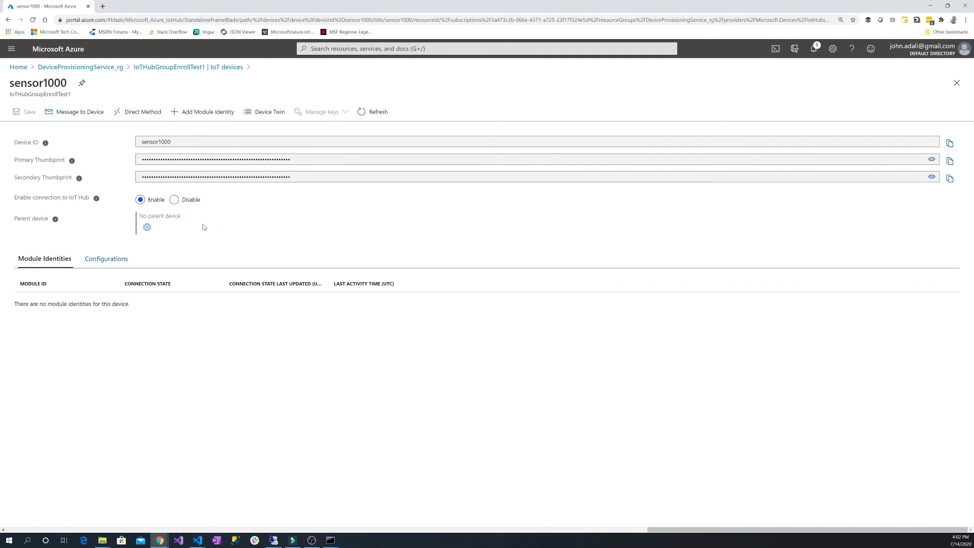
click(263, 112)
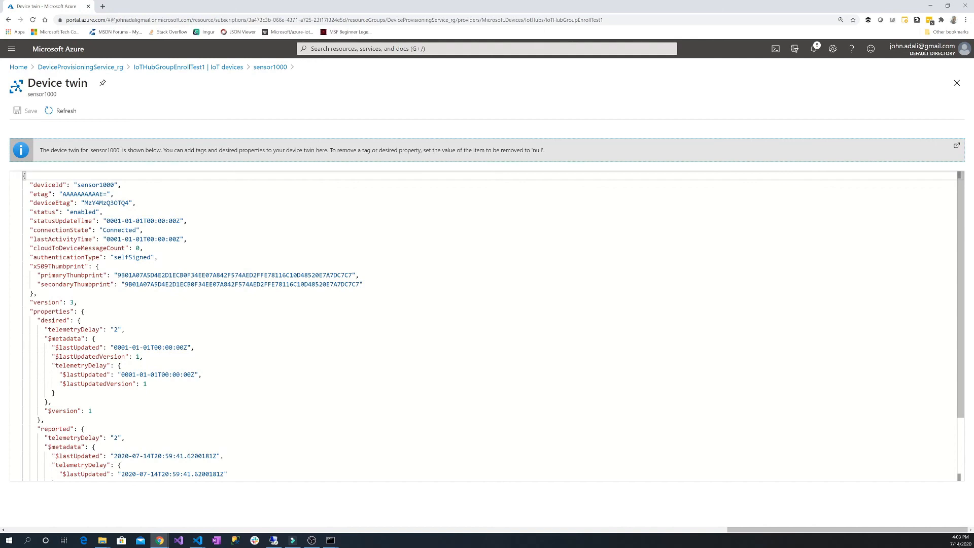
- Set the desired property telemetryDelay to "10" in sensor1000's device twin and save the twin
click(118, 330)
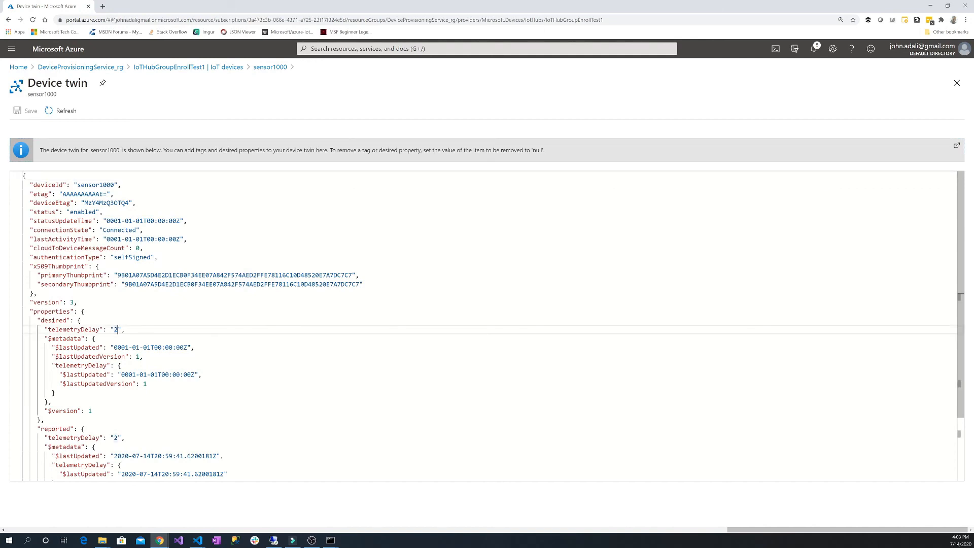
key(BackSpace)
text(10)
click(24, 110)
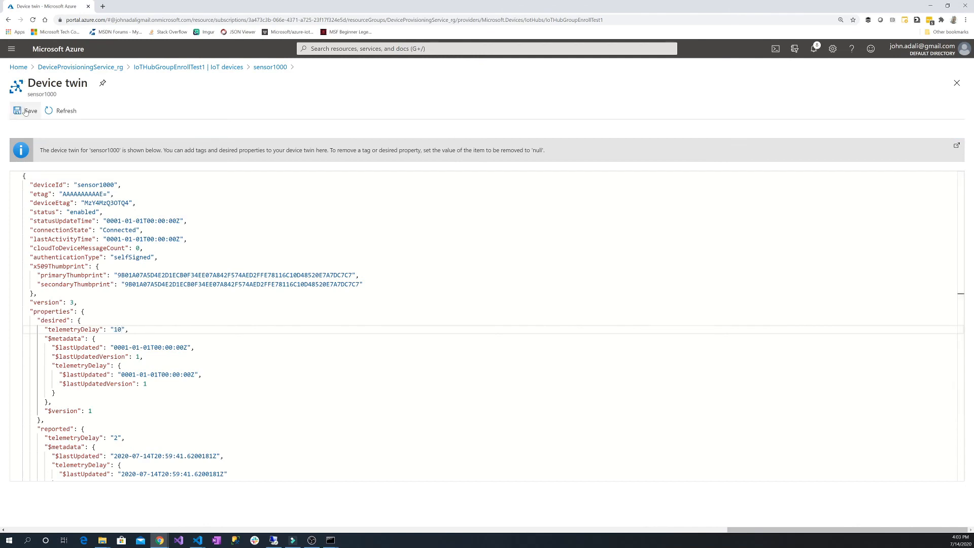
- Bring the three running device terminals to the front to check how the devices respond to the twin change
click(330, 541)
click(331, 543)
click(268, 513)
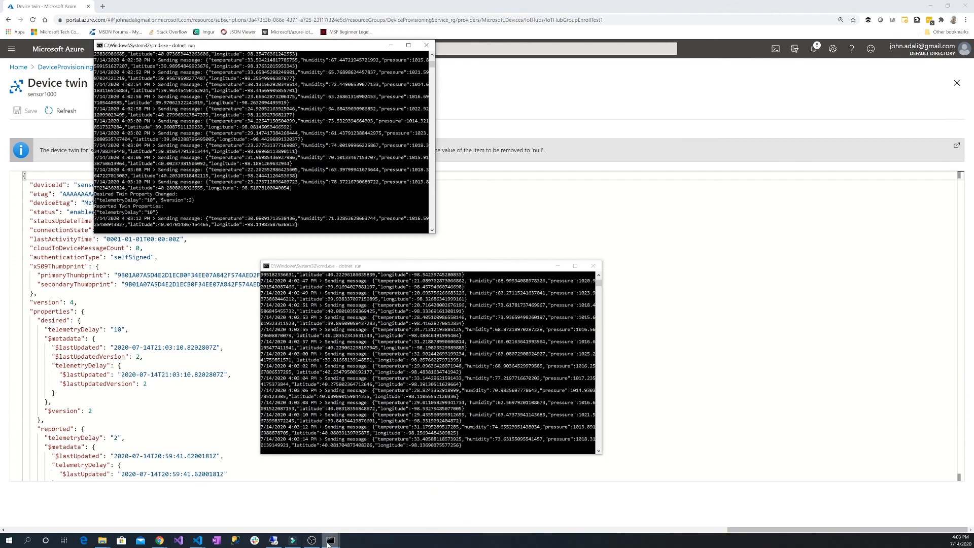
click(330, 543)
click(394, 520)
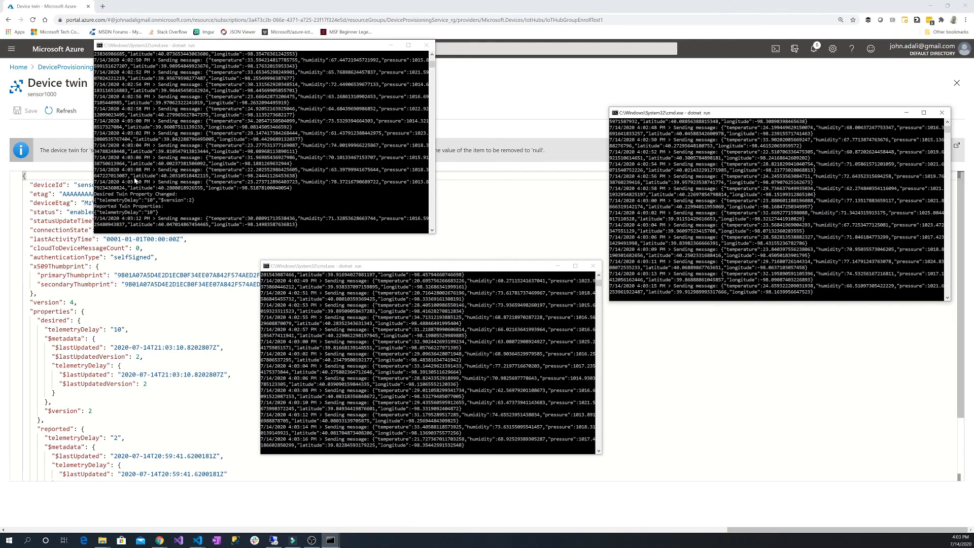